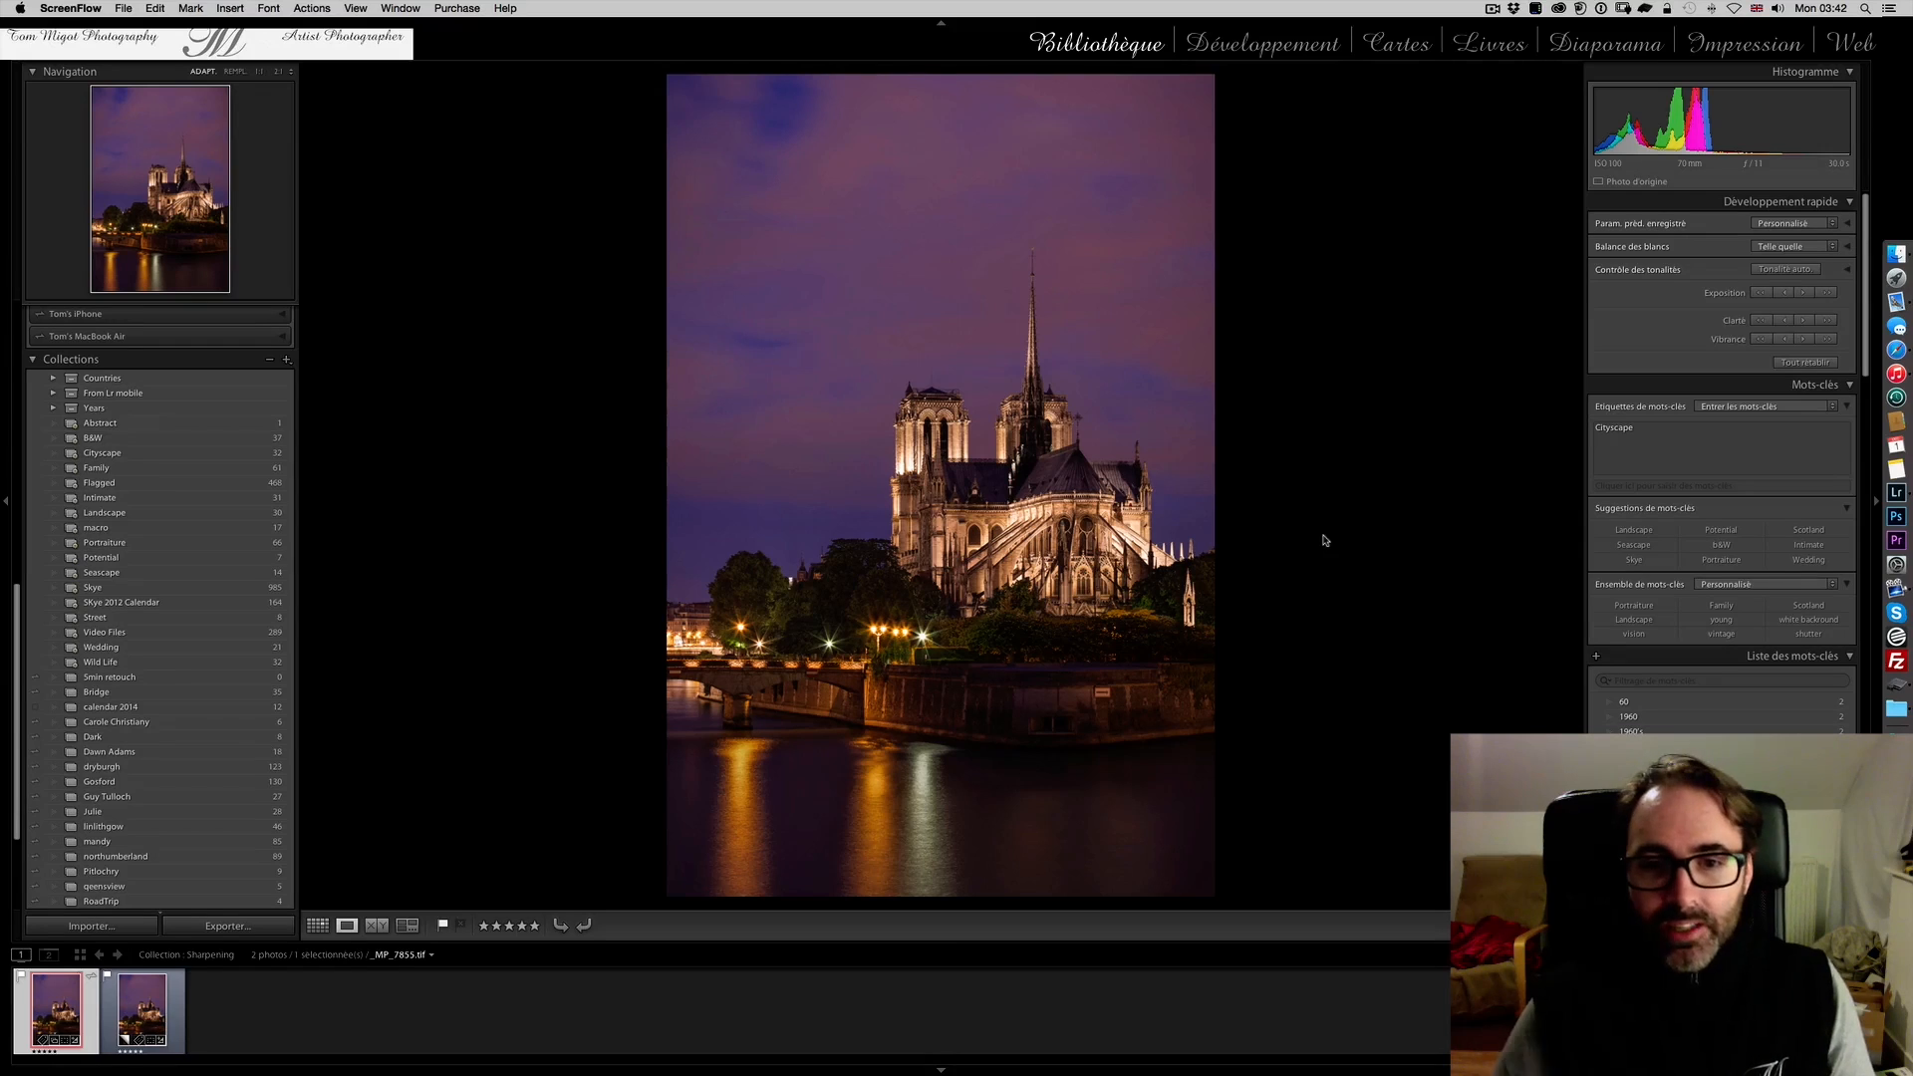
Examine the cathedral towers in the original photo at 1:1 magnification and return to the full view
left_click(933, 498)
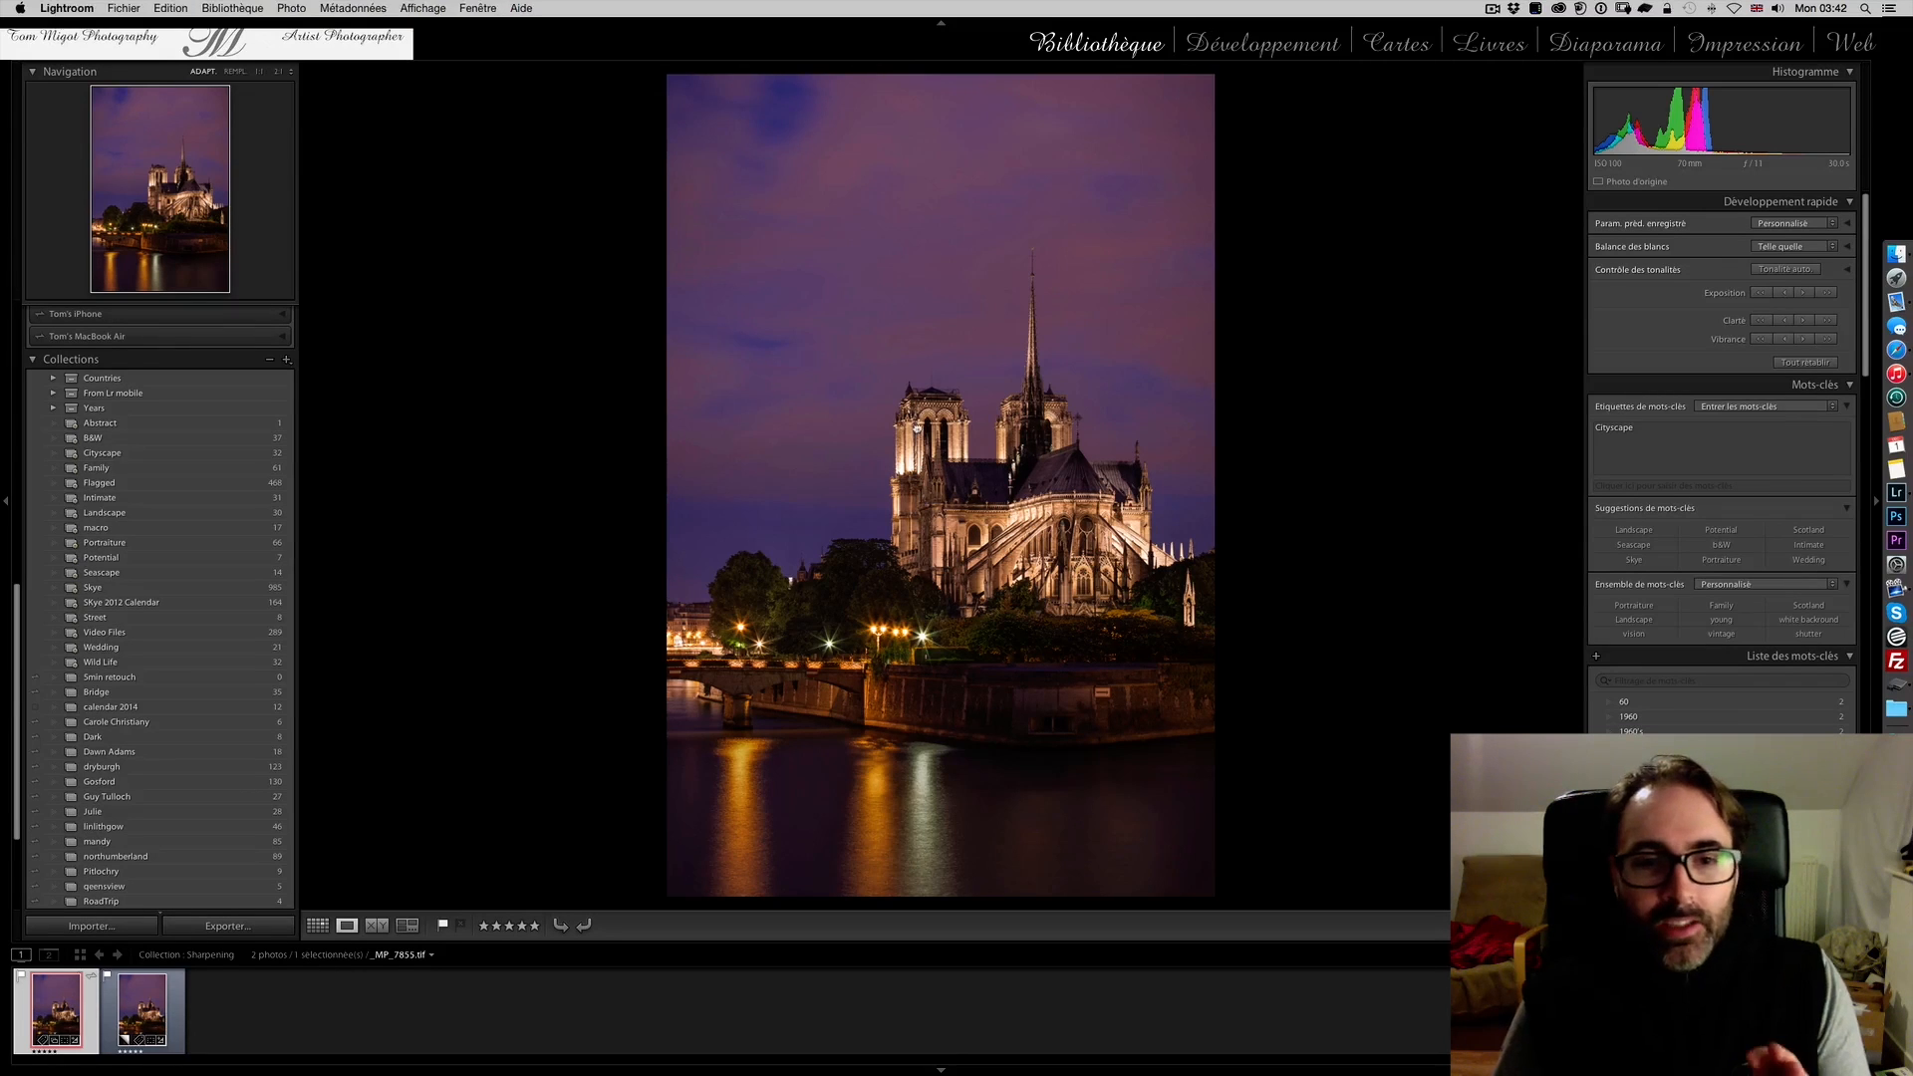
left_click(914, 427)
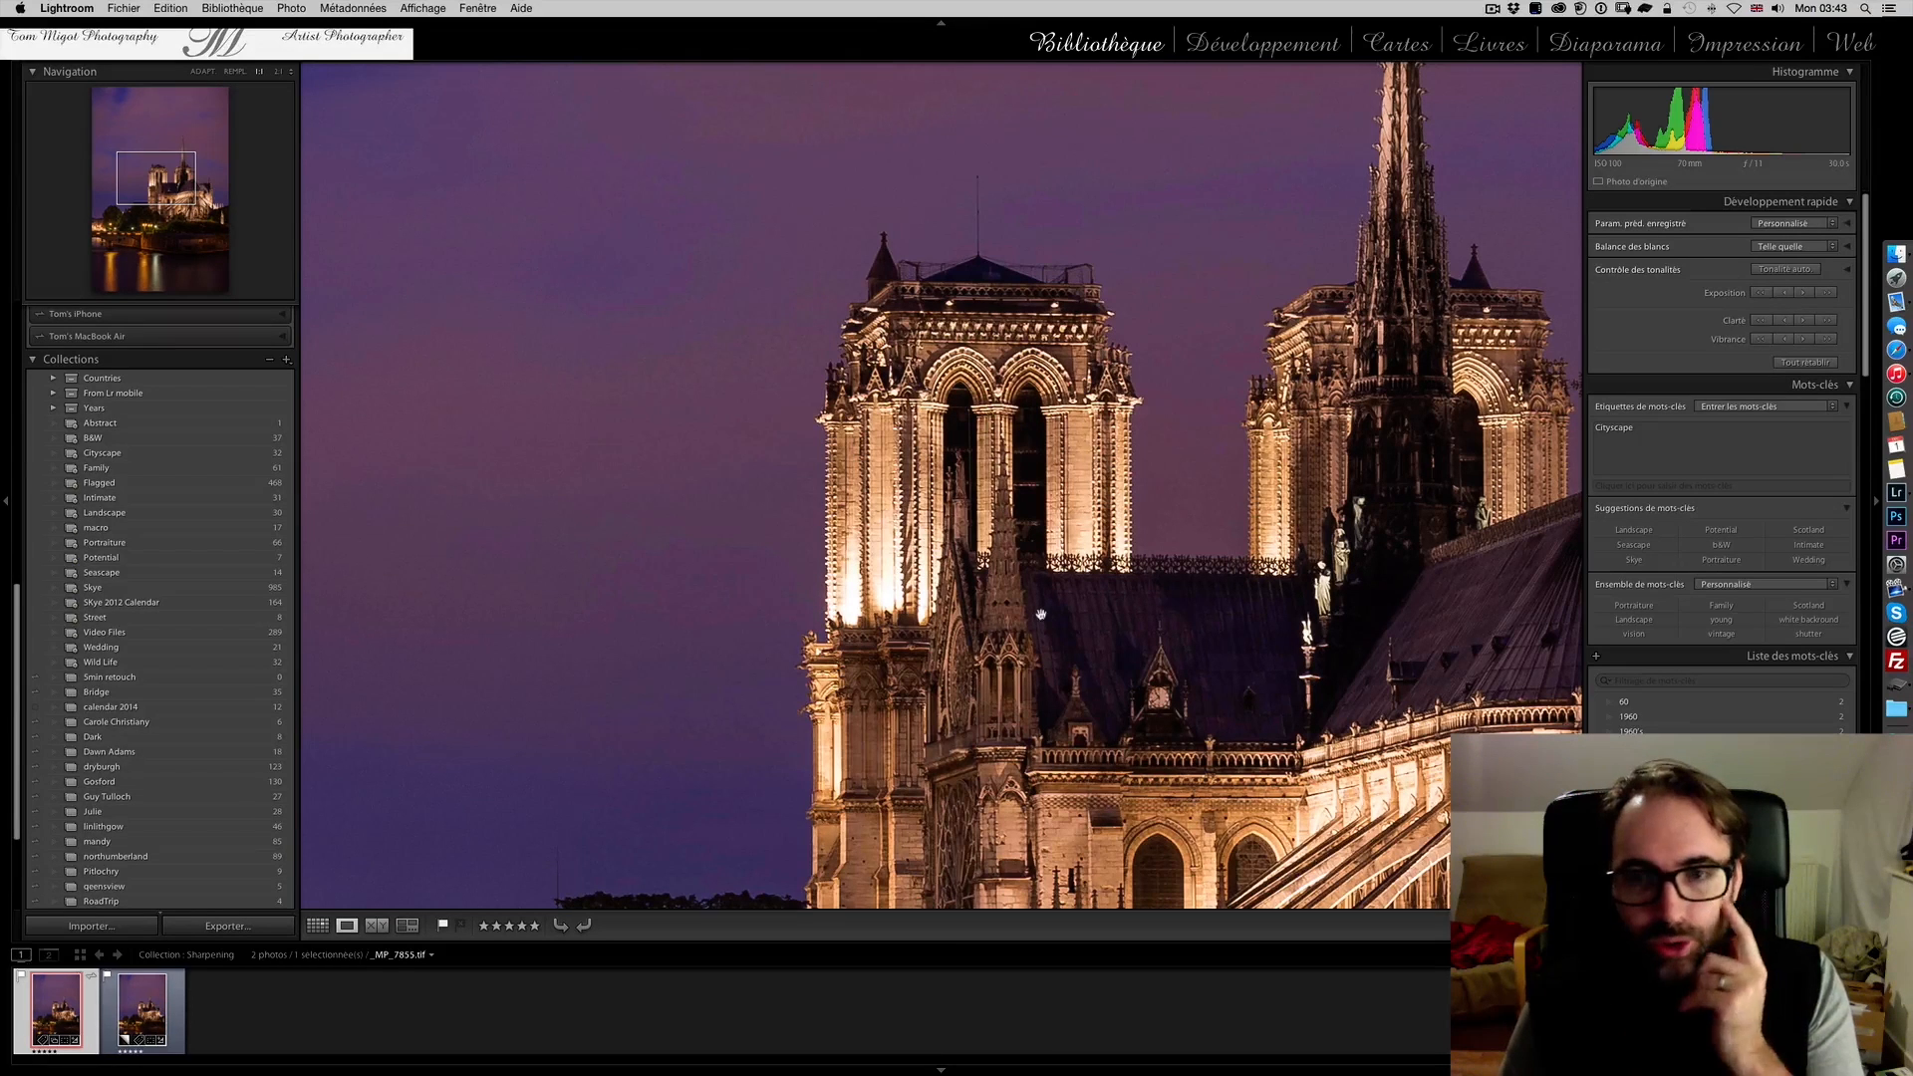
left_click(904, 543)
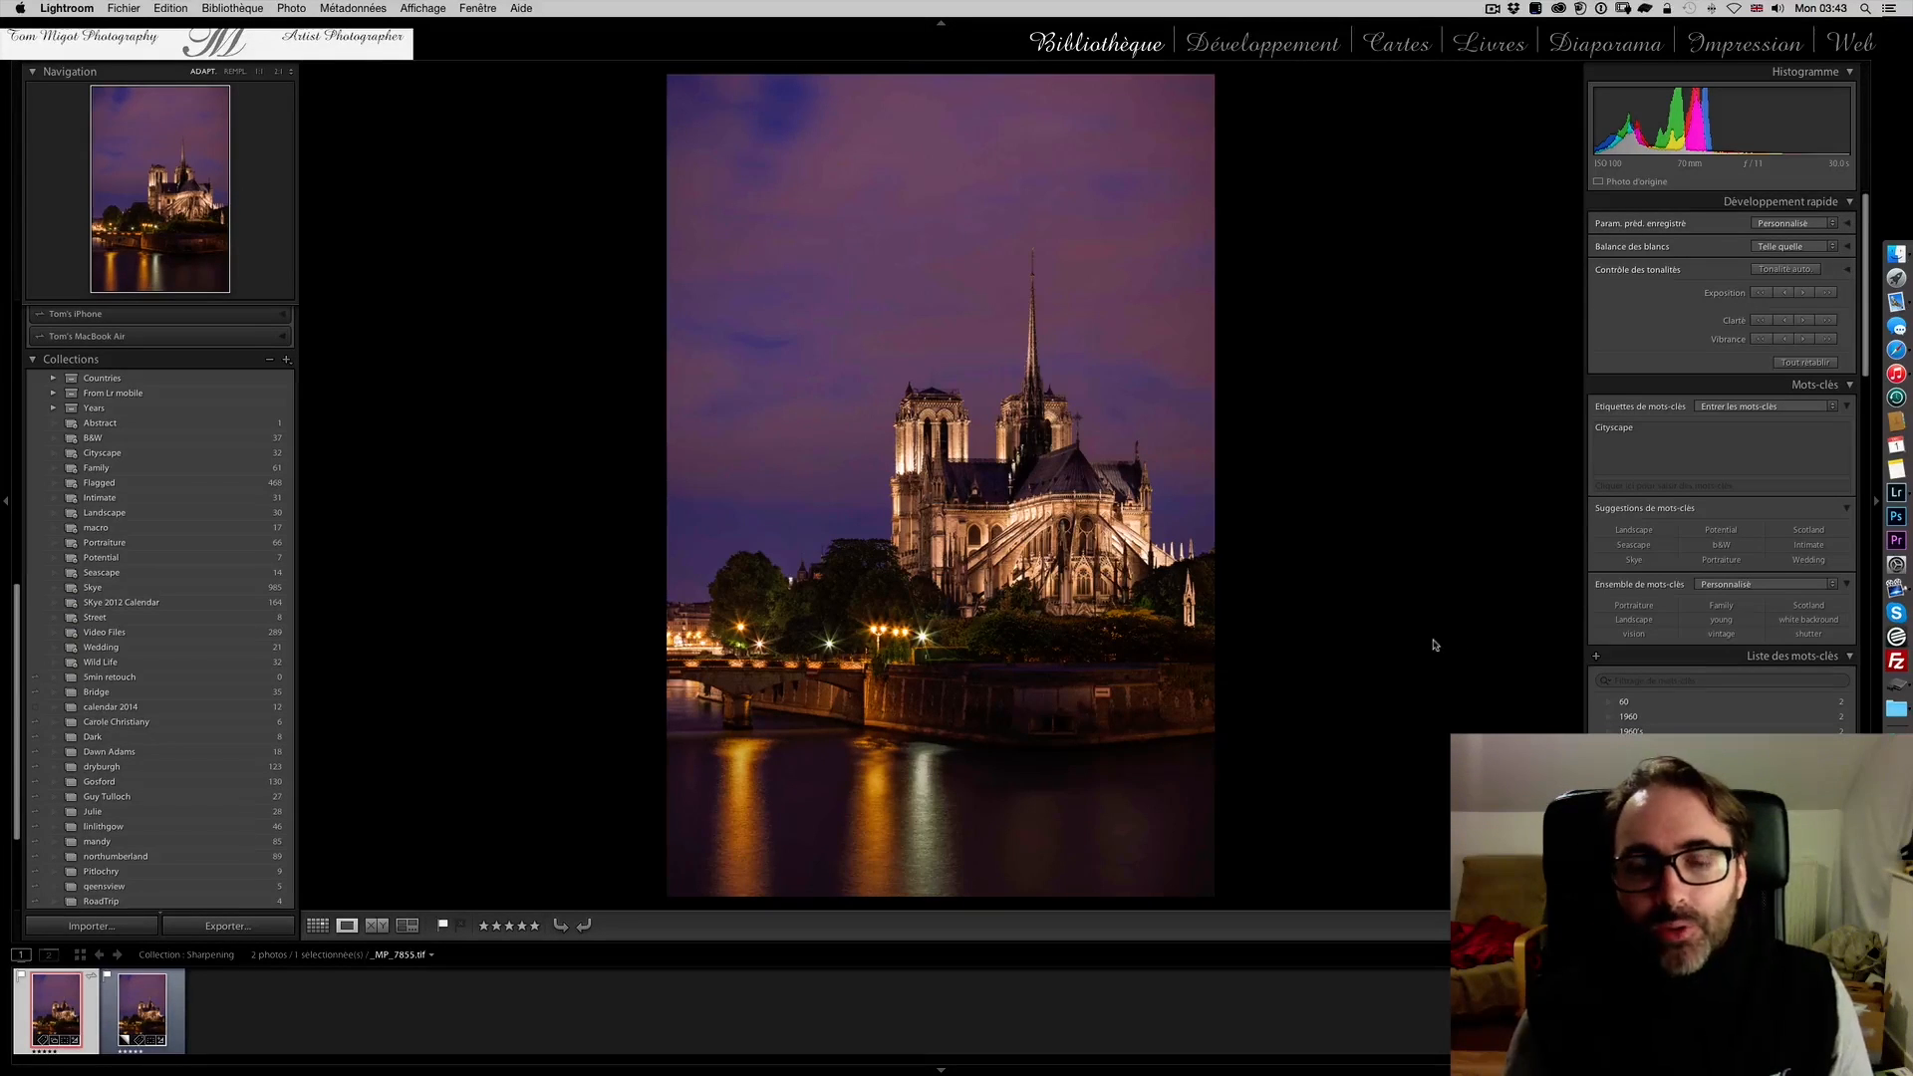
Compare Copy 2 side by side with the original _MP_7855.tif, inspecting the left cathedral tower at 1:1
key("Right")
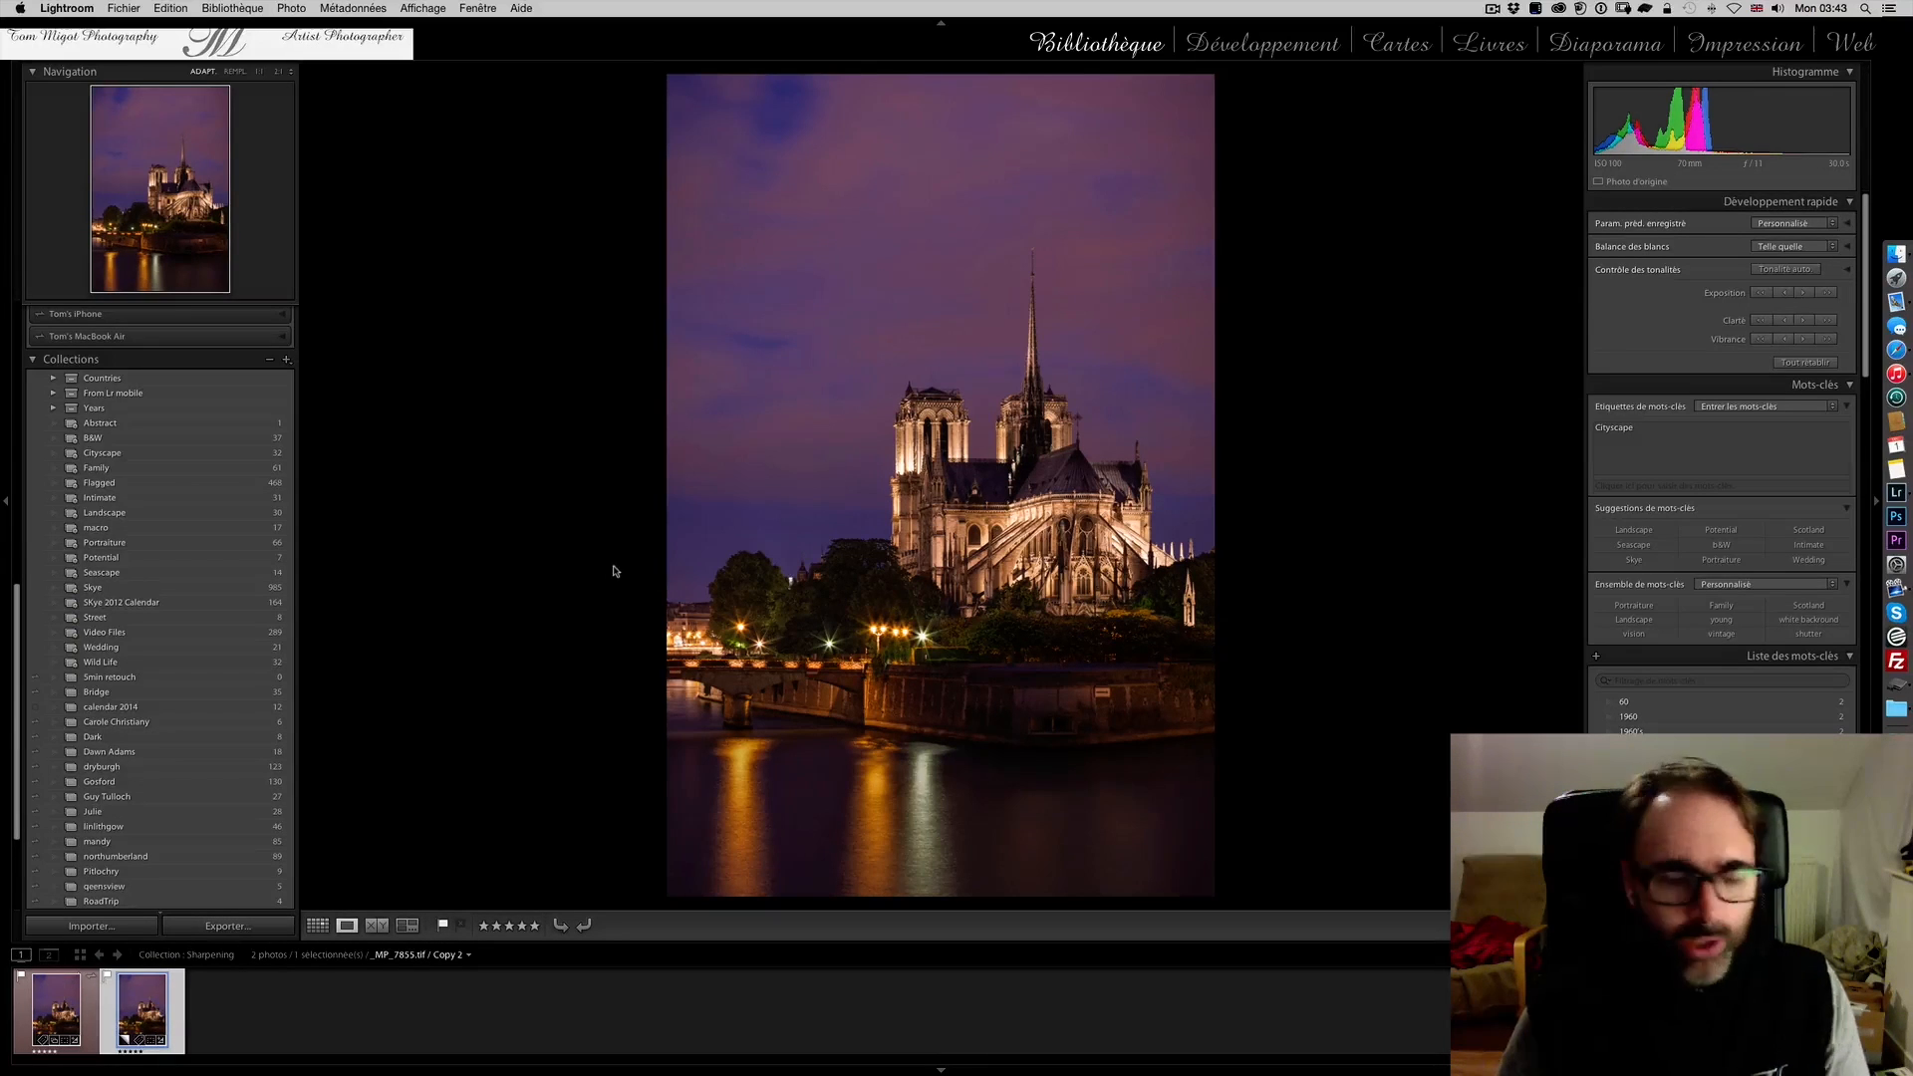
left_click(72, 1008, "super")
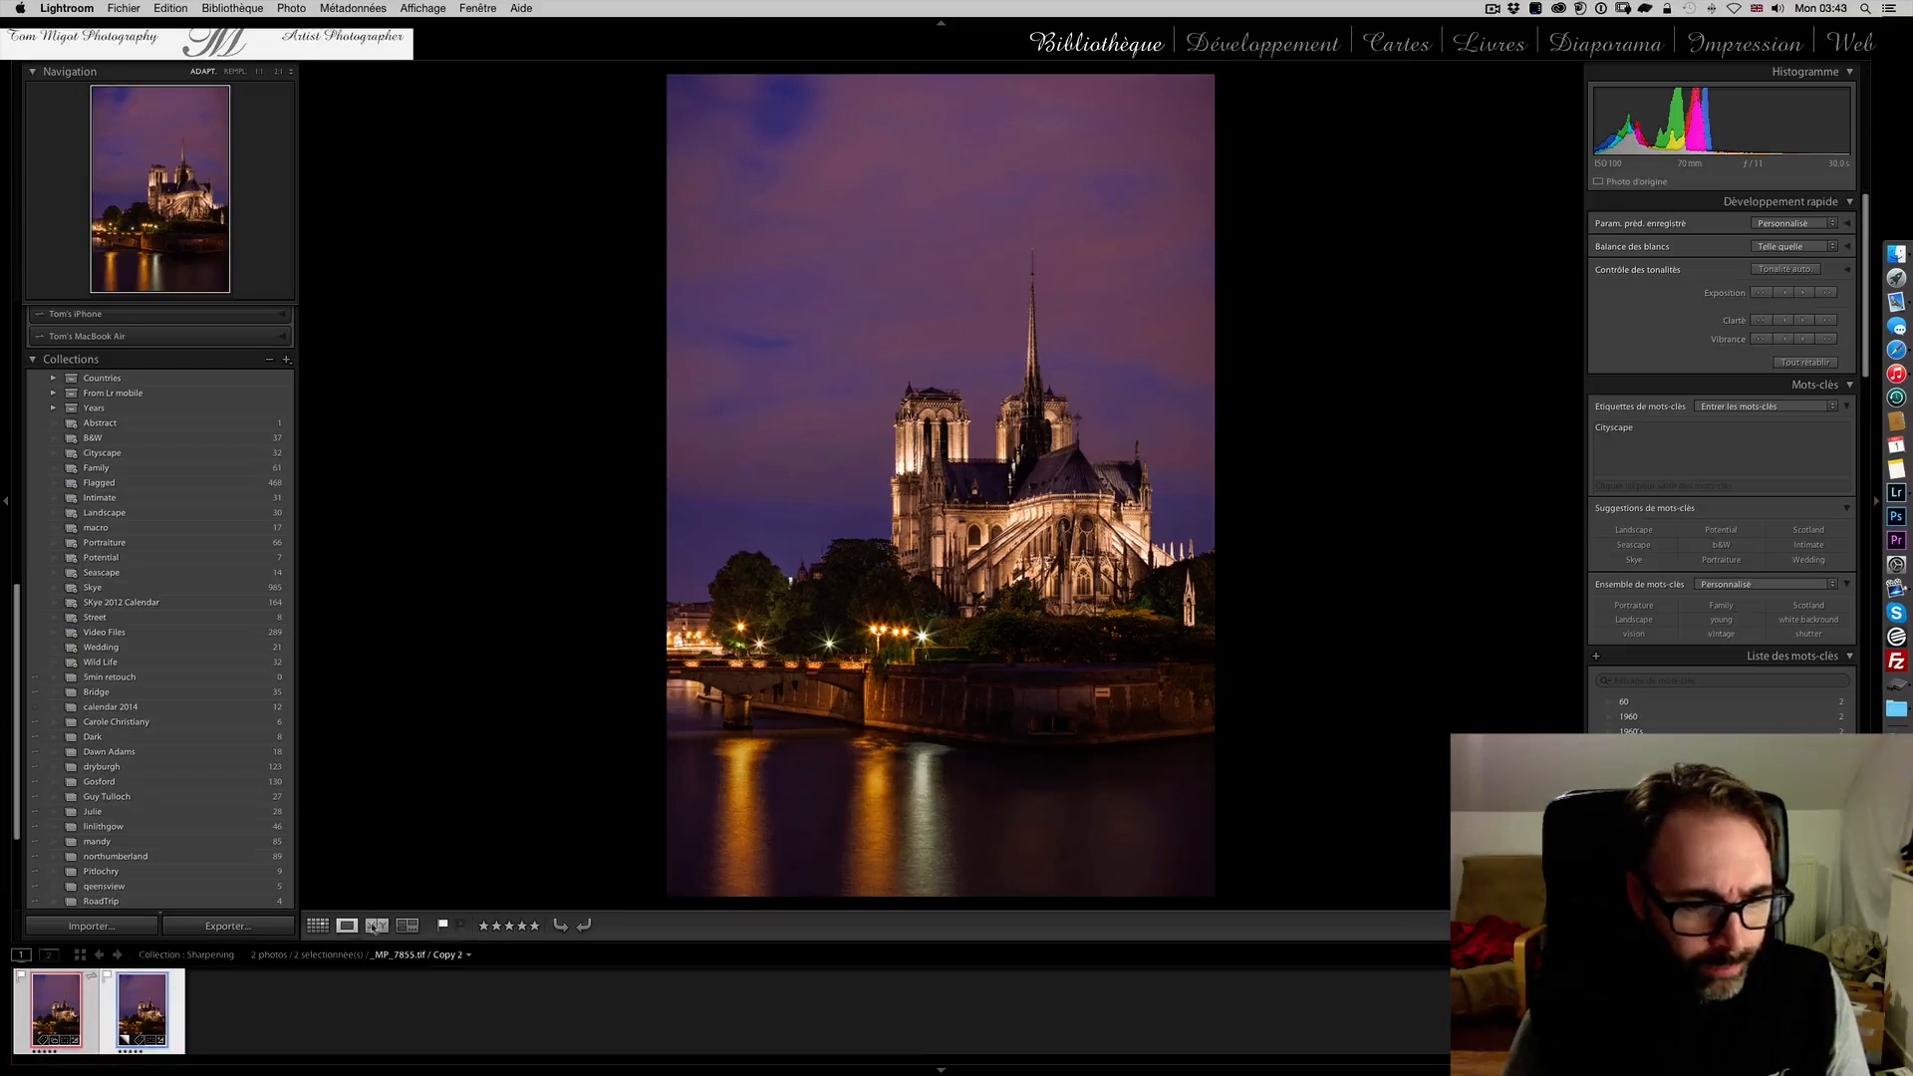
left_click(377, 926)
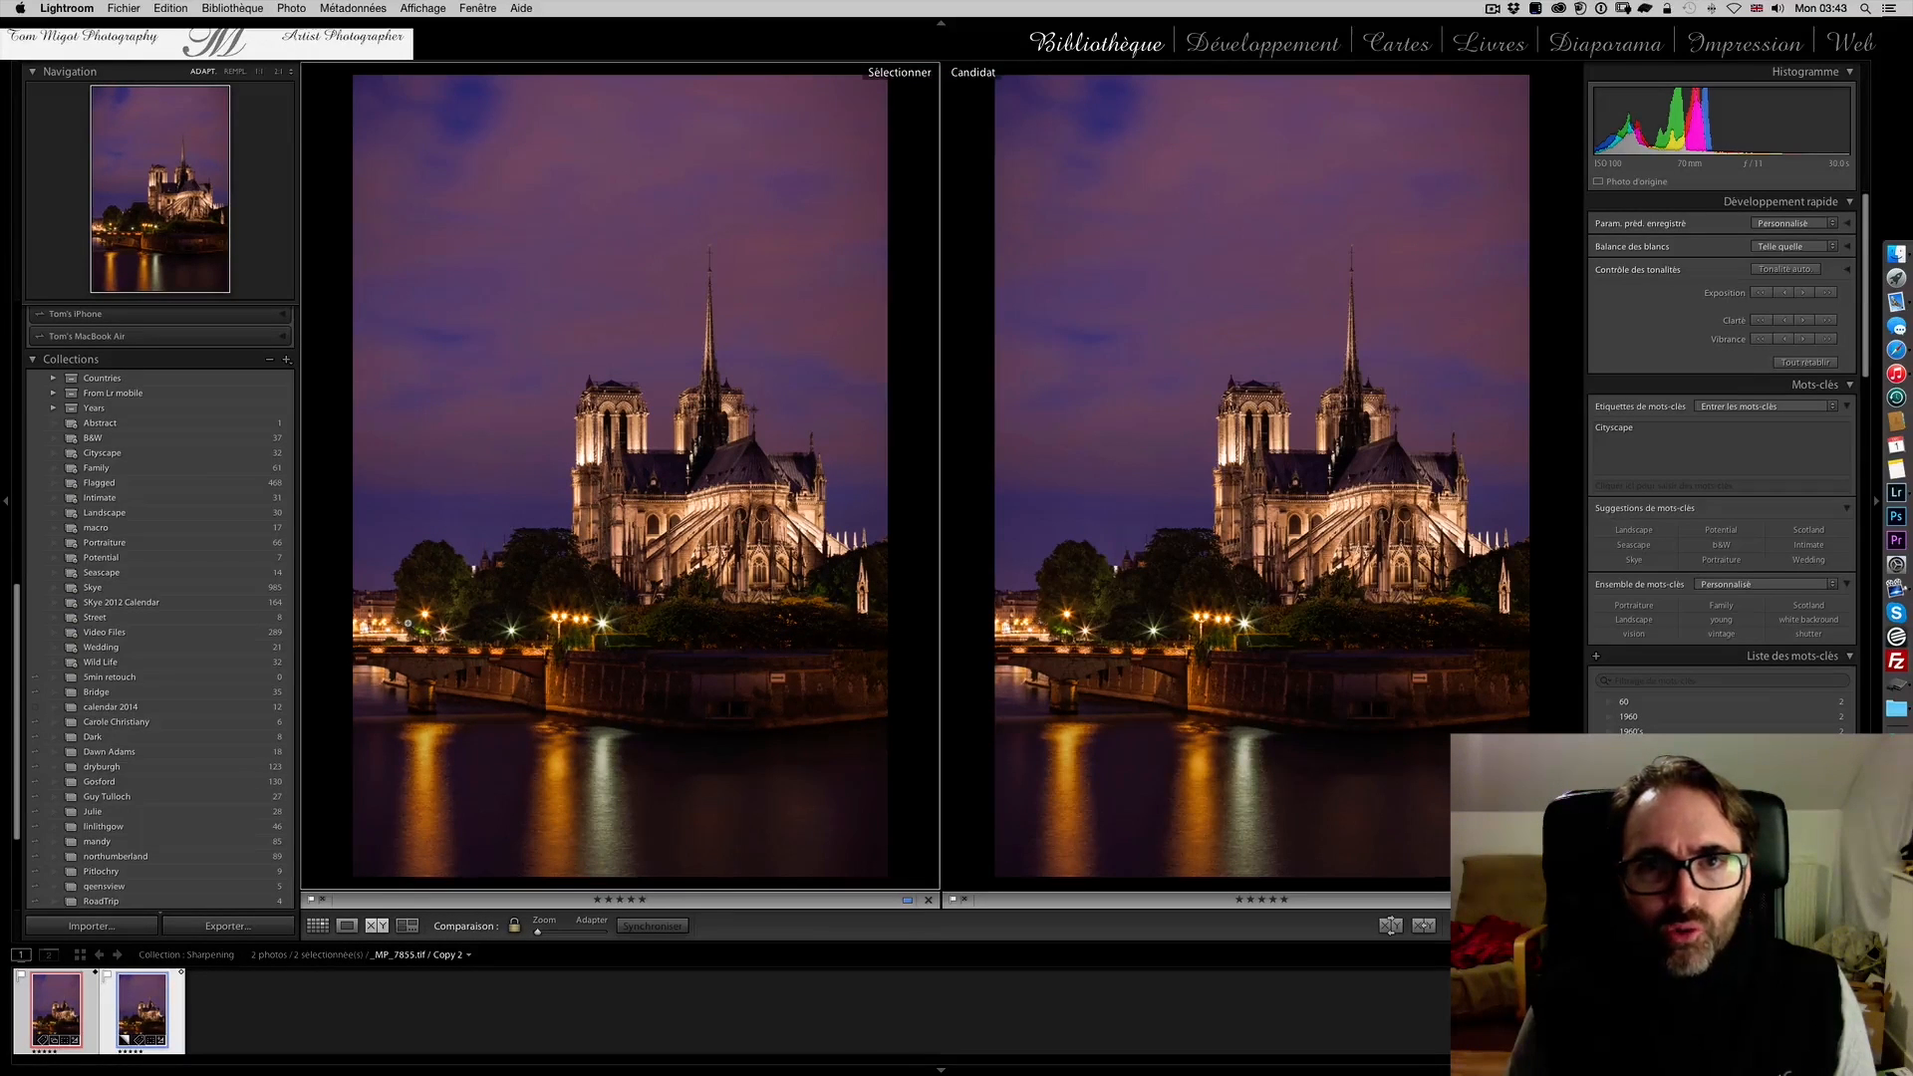
left_click(259, 72)
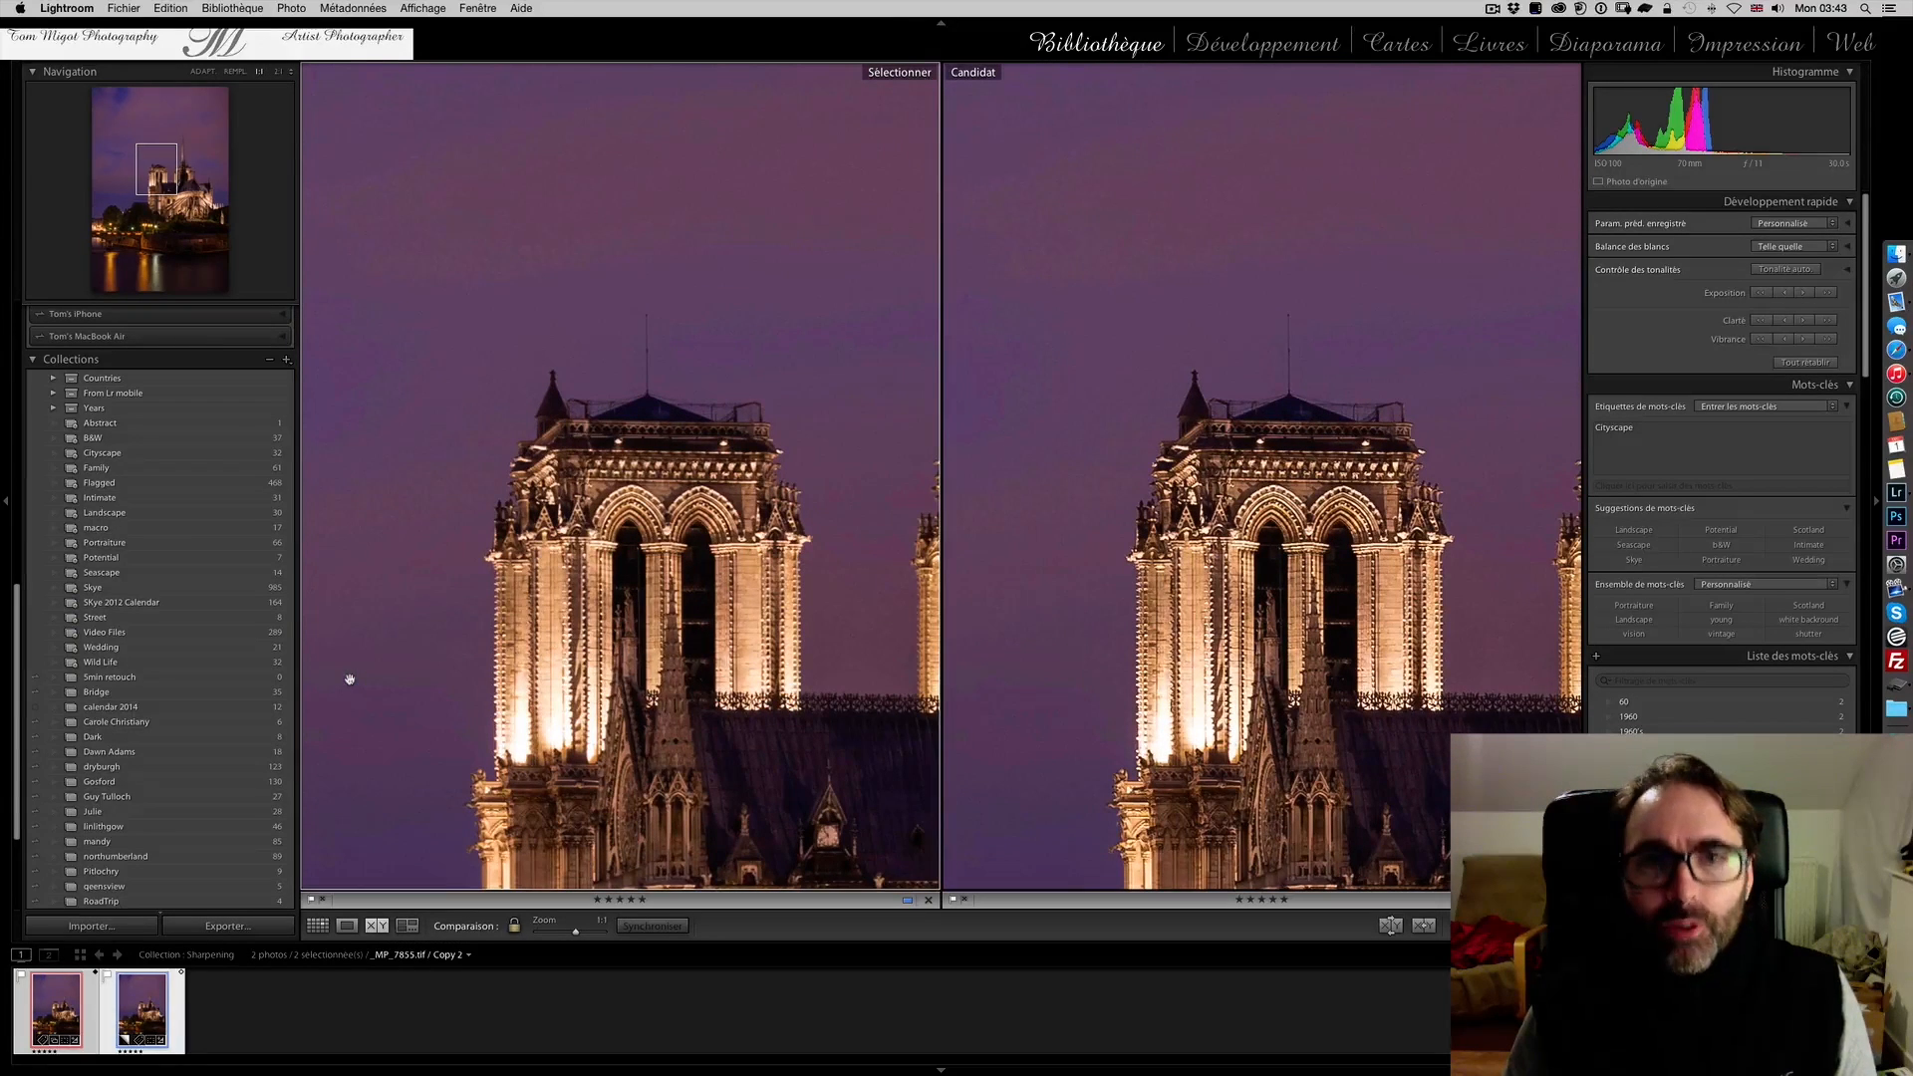
scroll(350, 697, "down", 4)
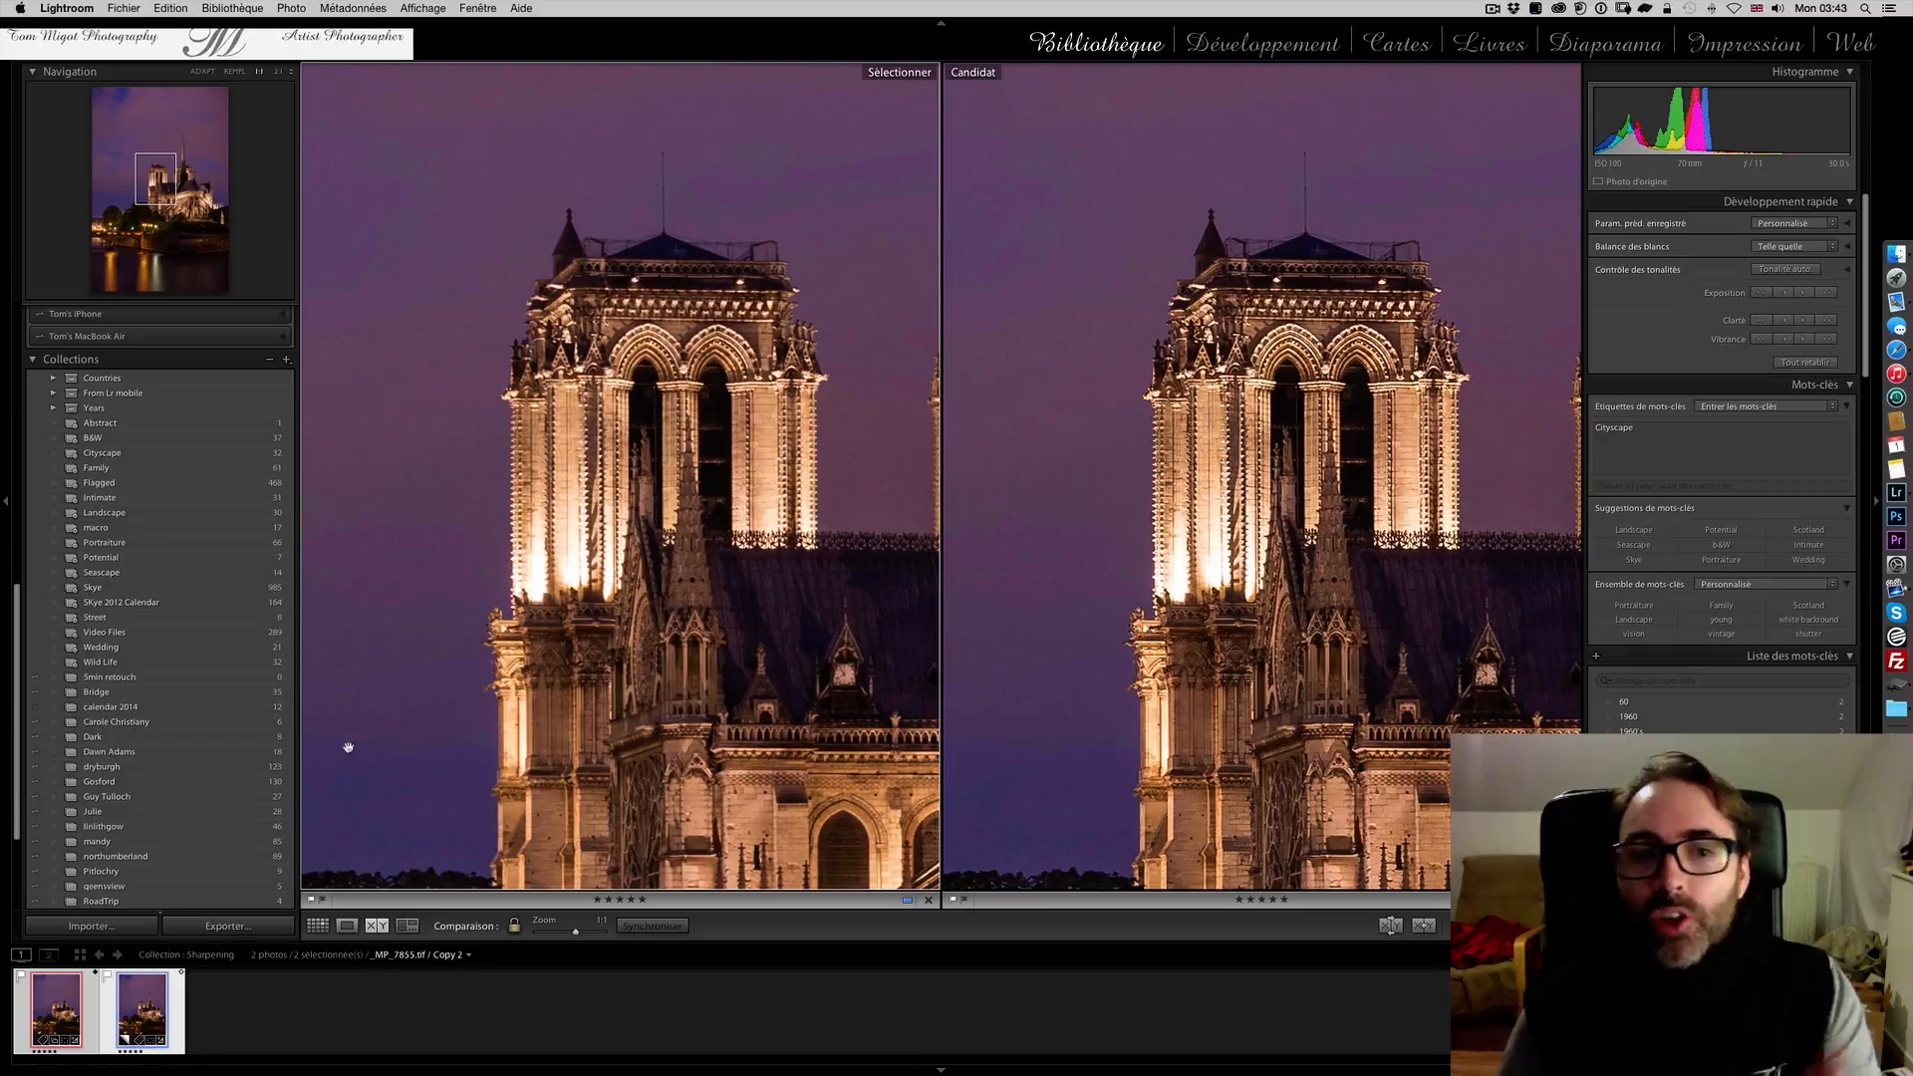
left_click(427, 754)
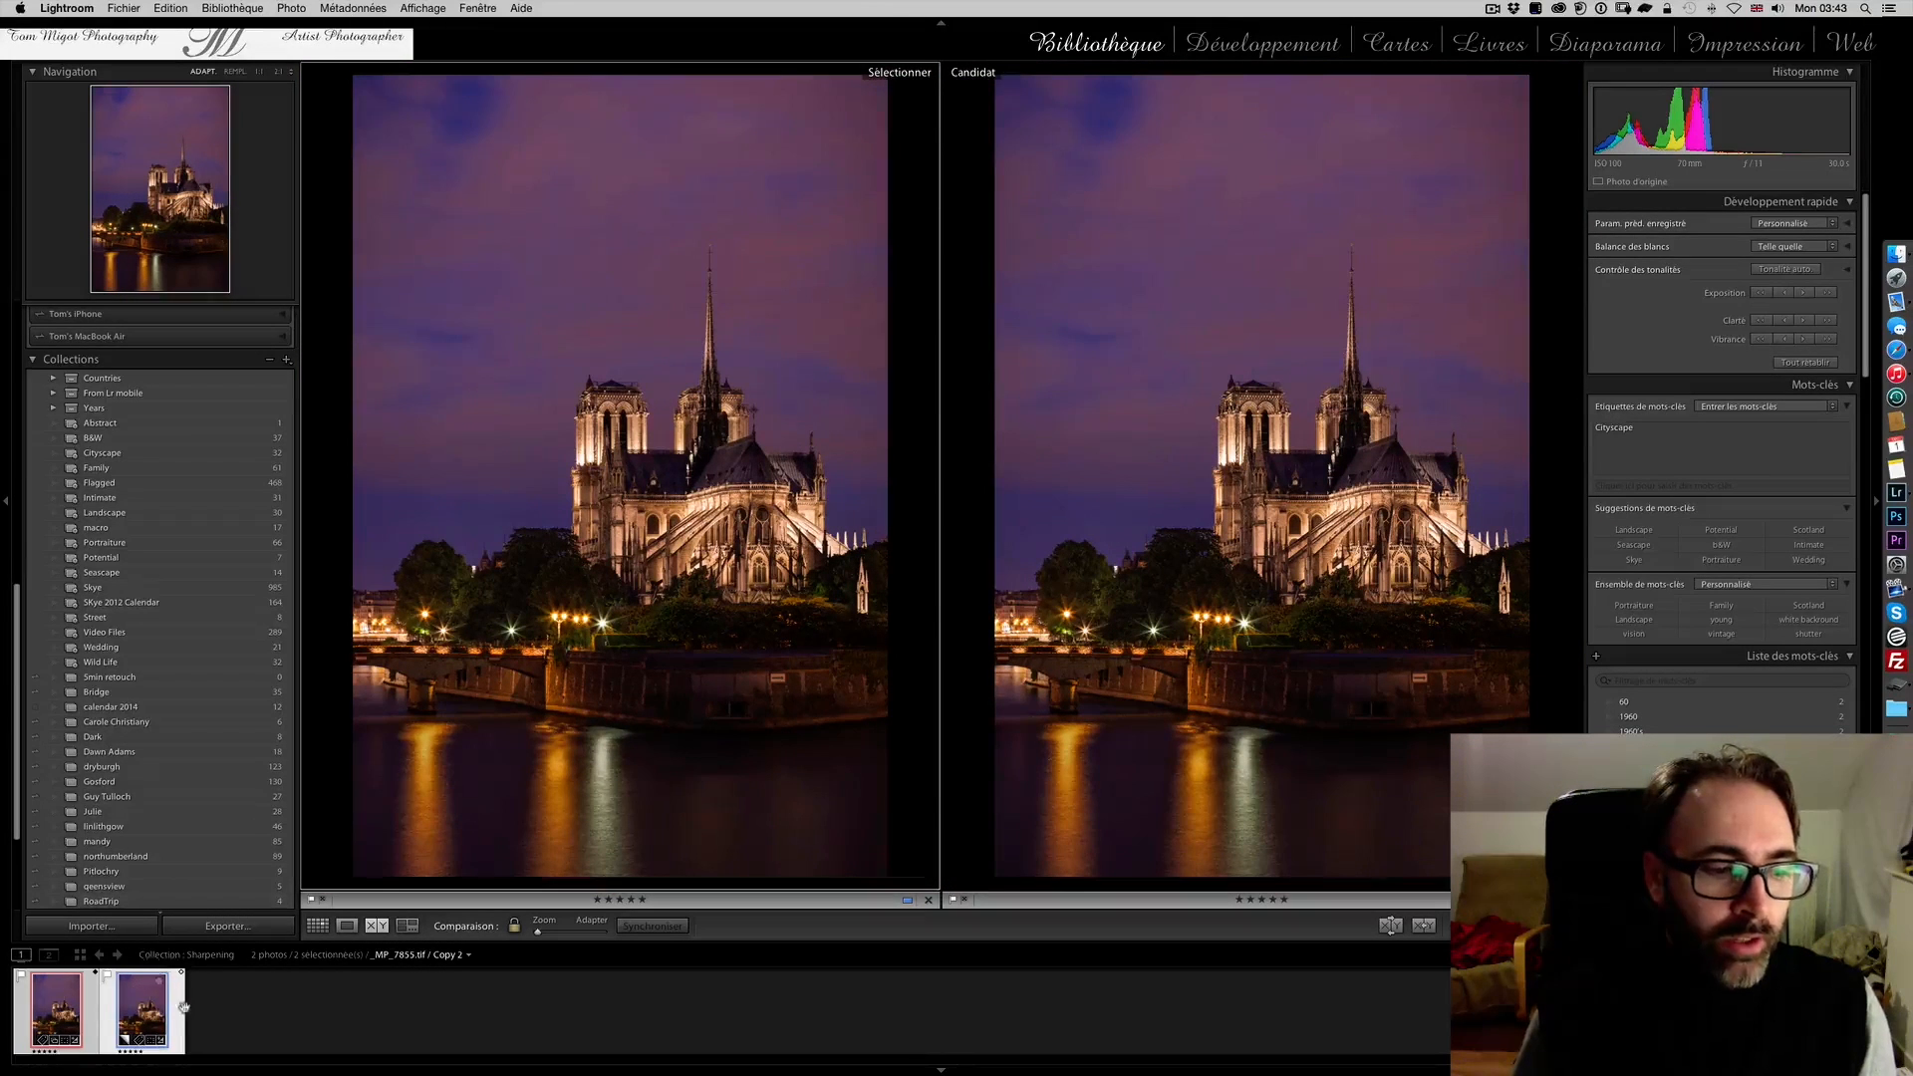
Open Copy 2 on its own in the Développement module, hide the small Détail preview and show the photo at 1:1
left_click(347, 926)
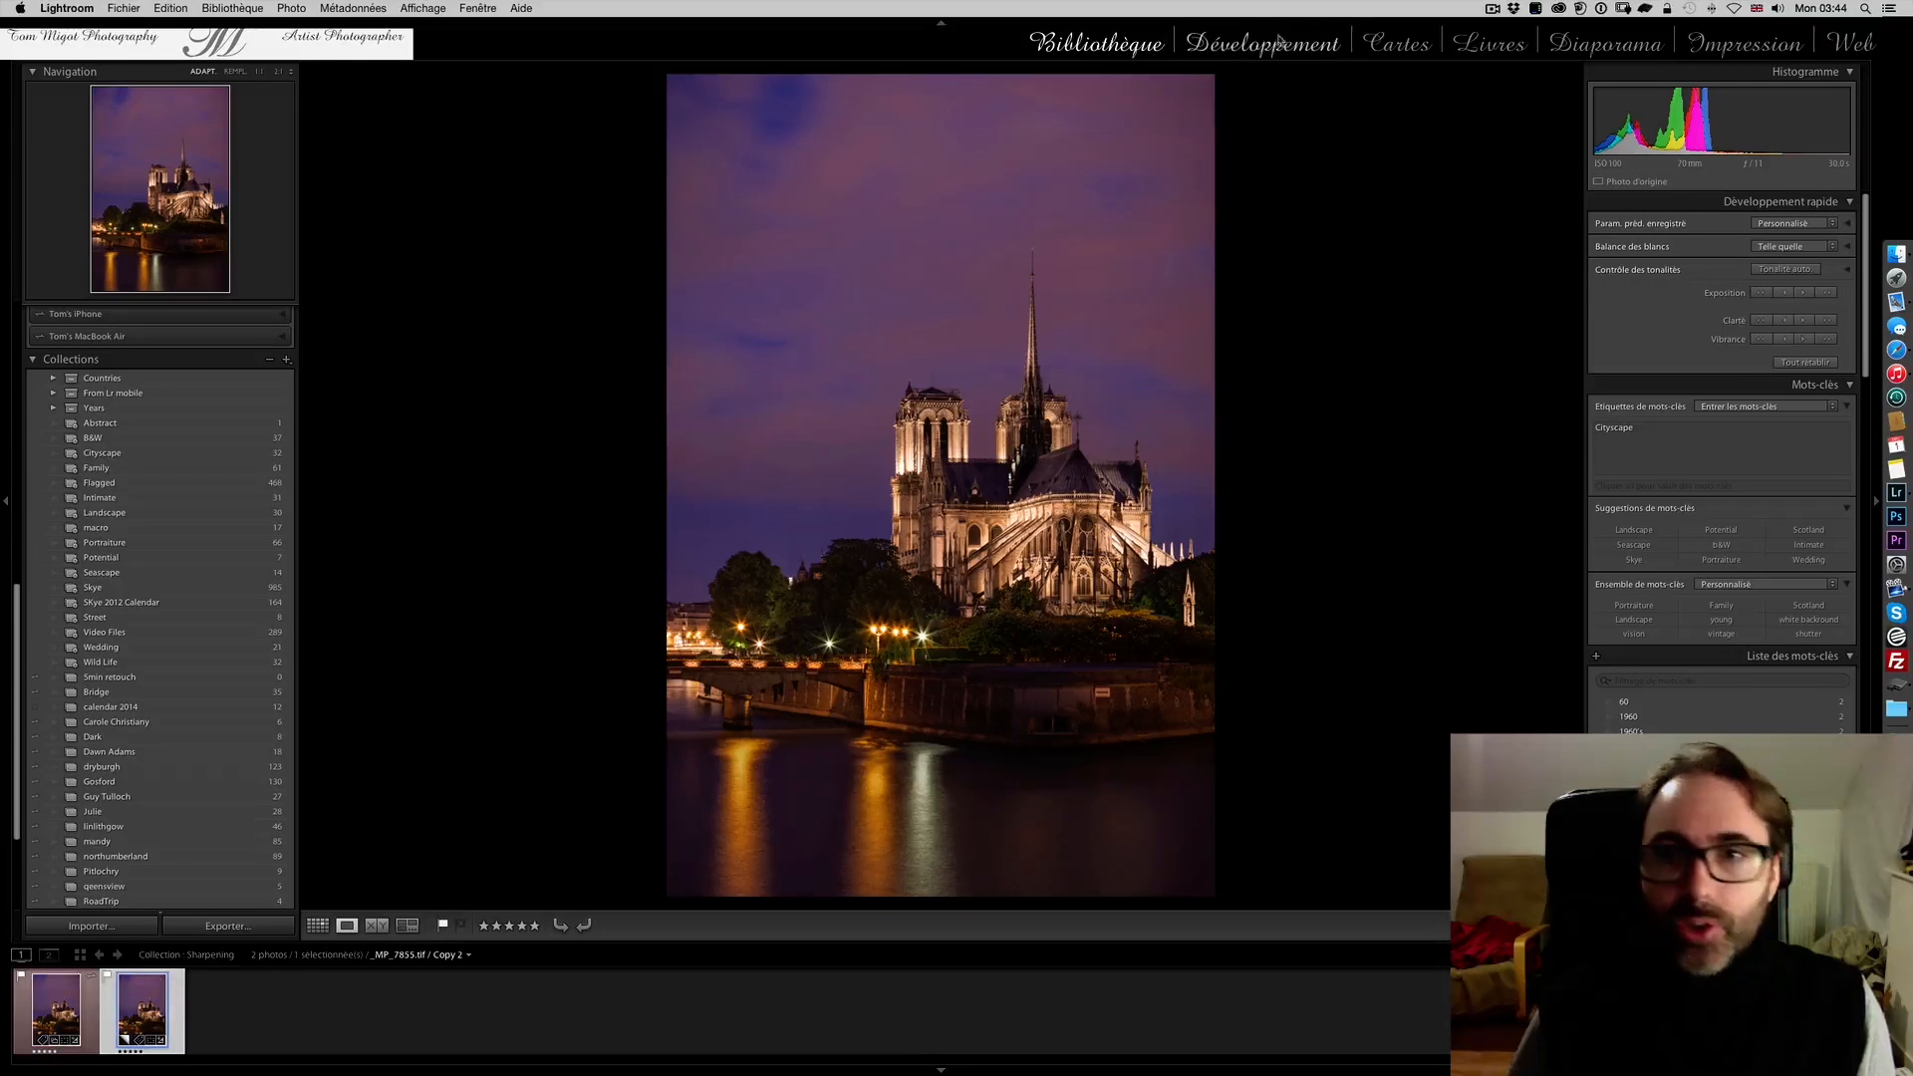
left_click(1278, 44)
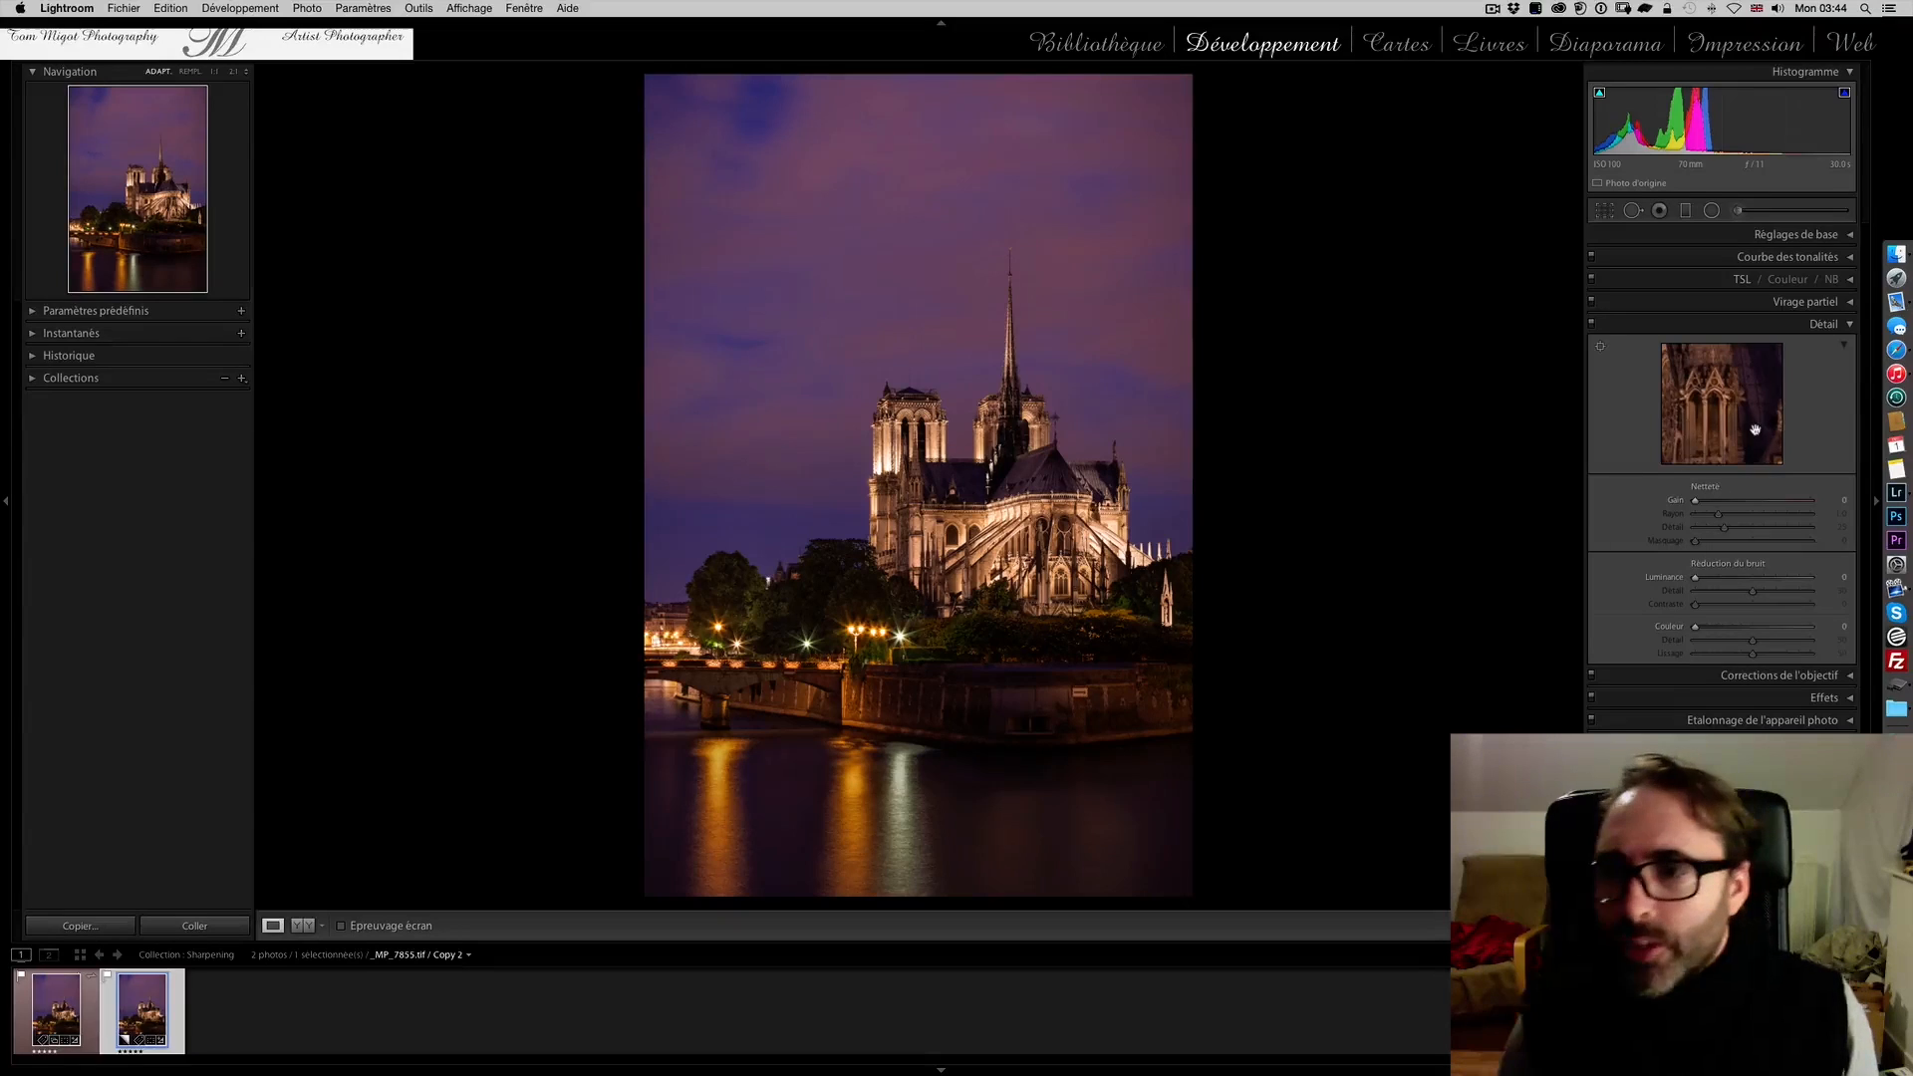
left_click_drag(1700, 412, 1739, 422)
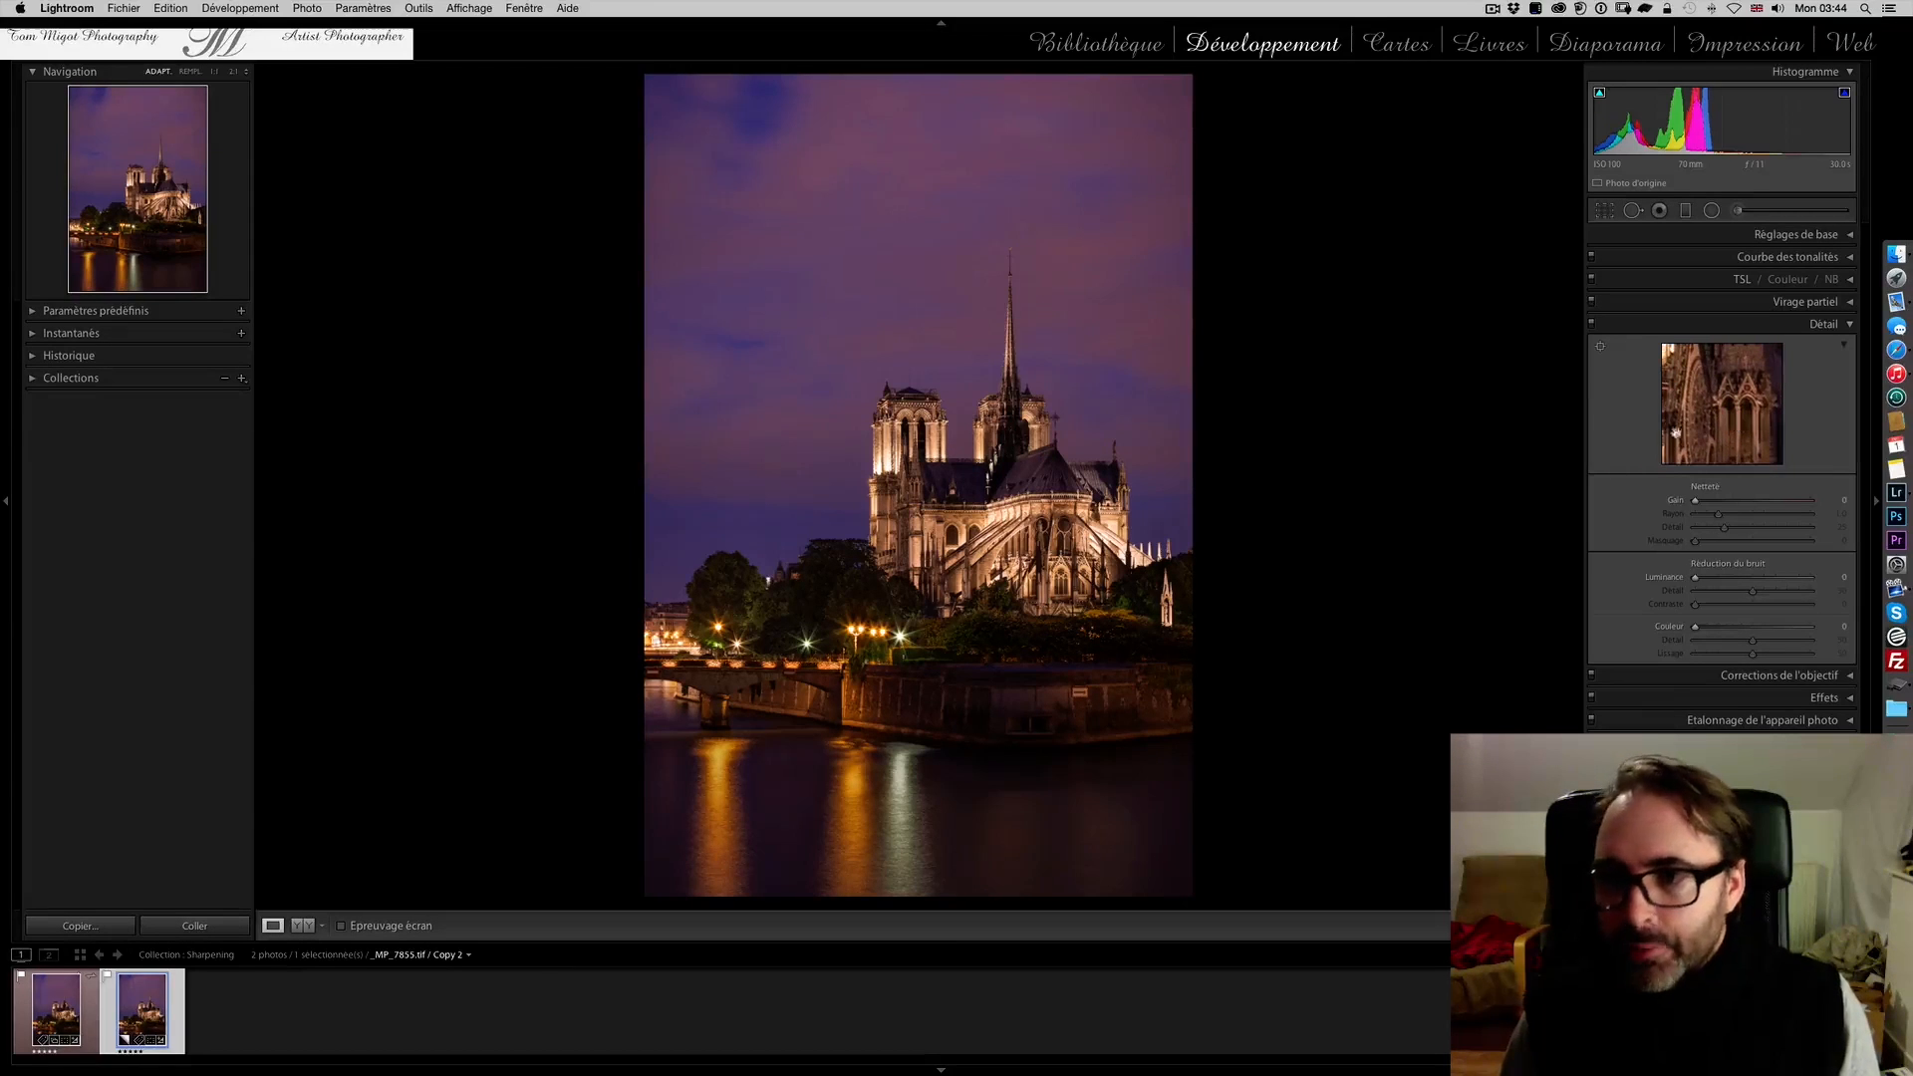
left_click(1600, 346)
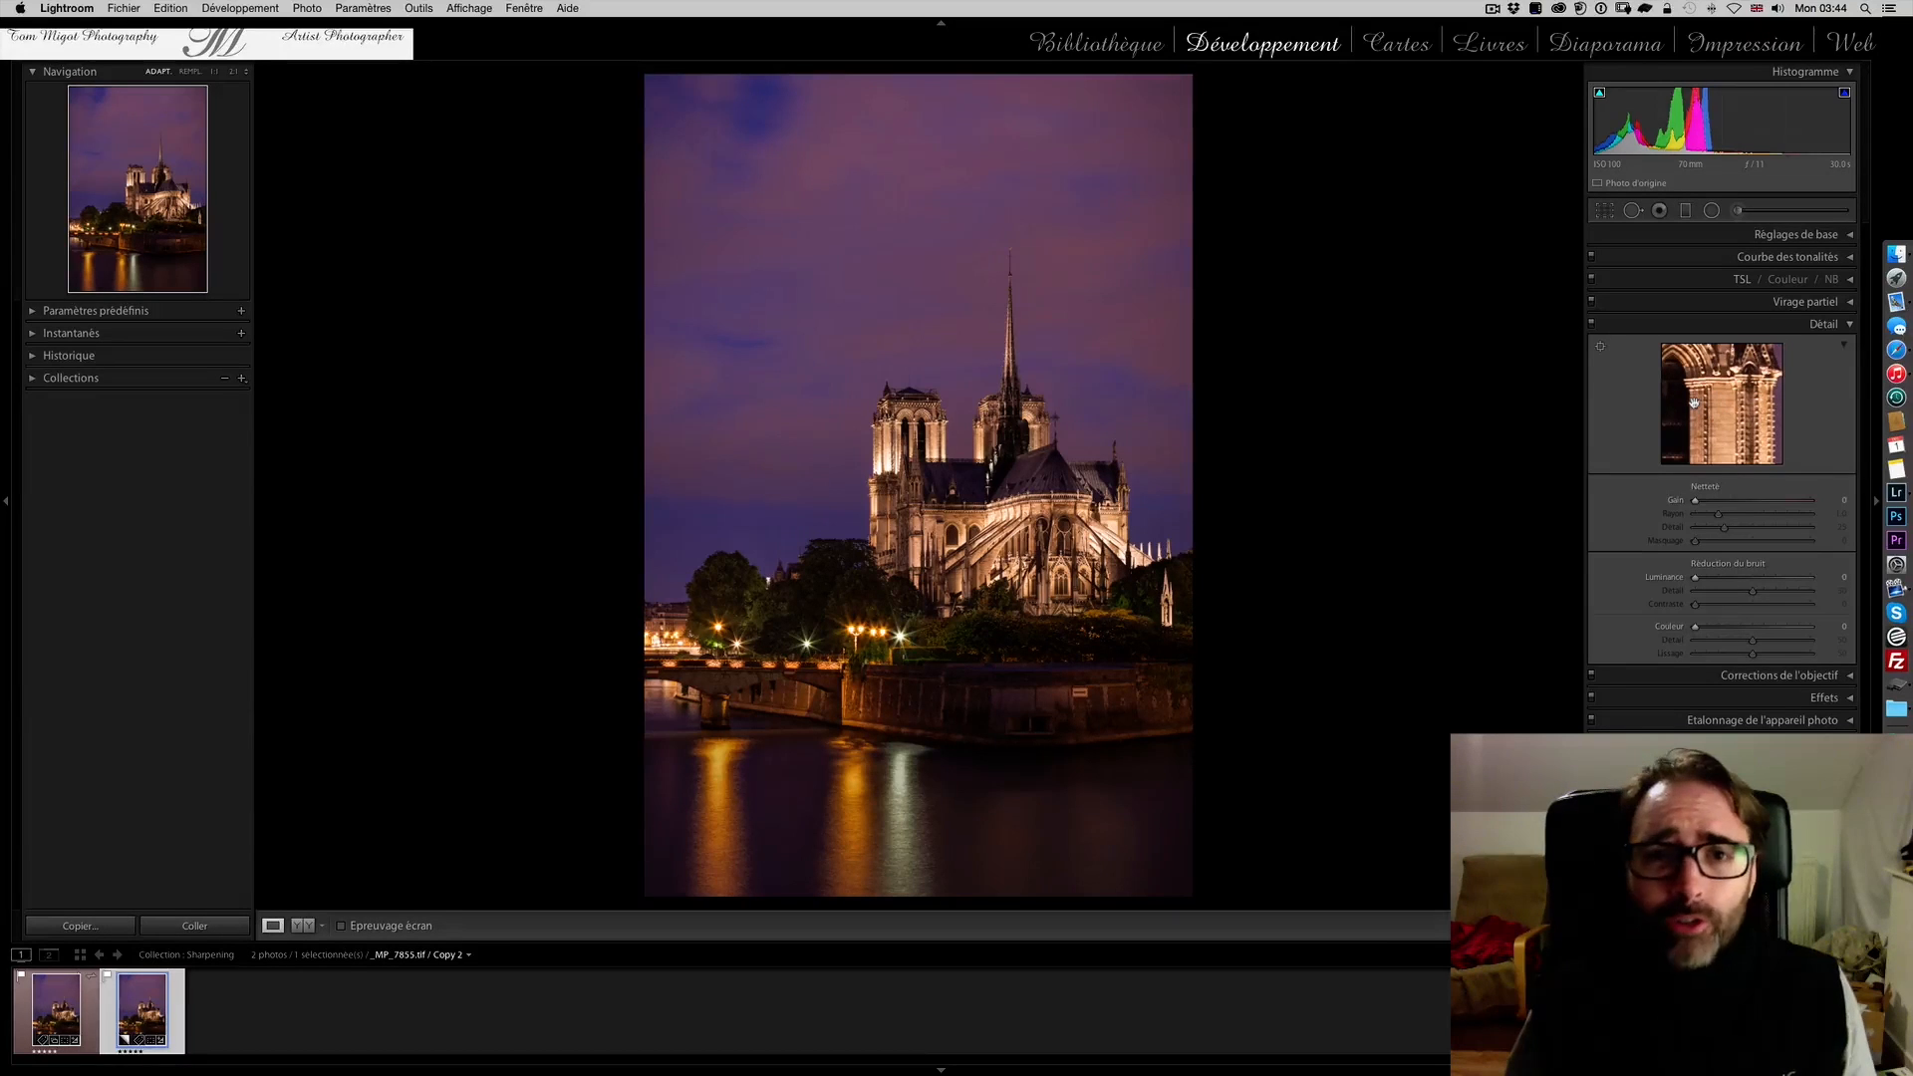
left_click(1843, 348)
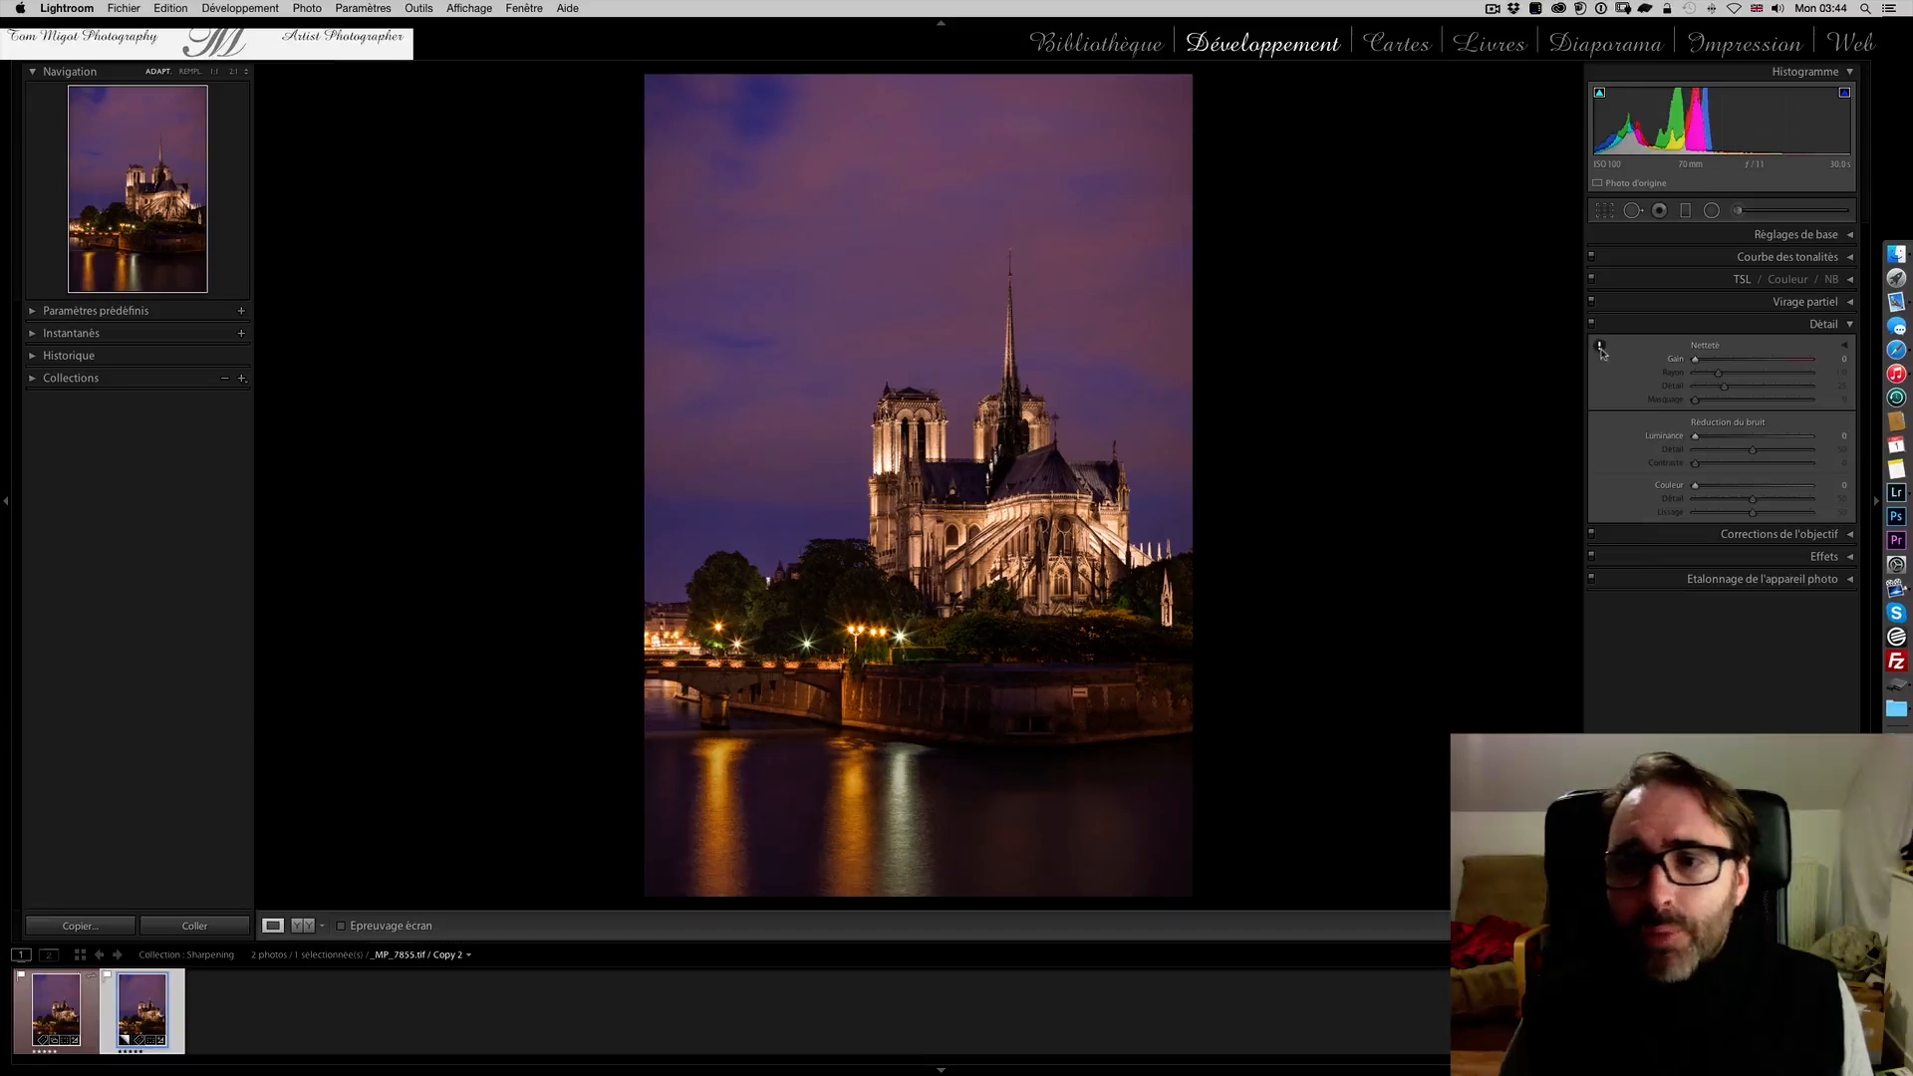
left_click(1601, 350)
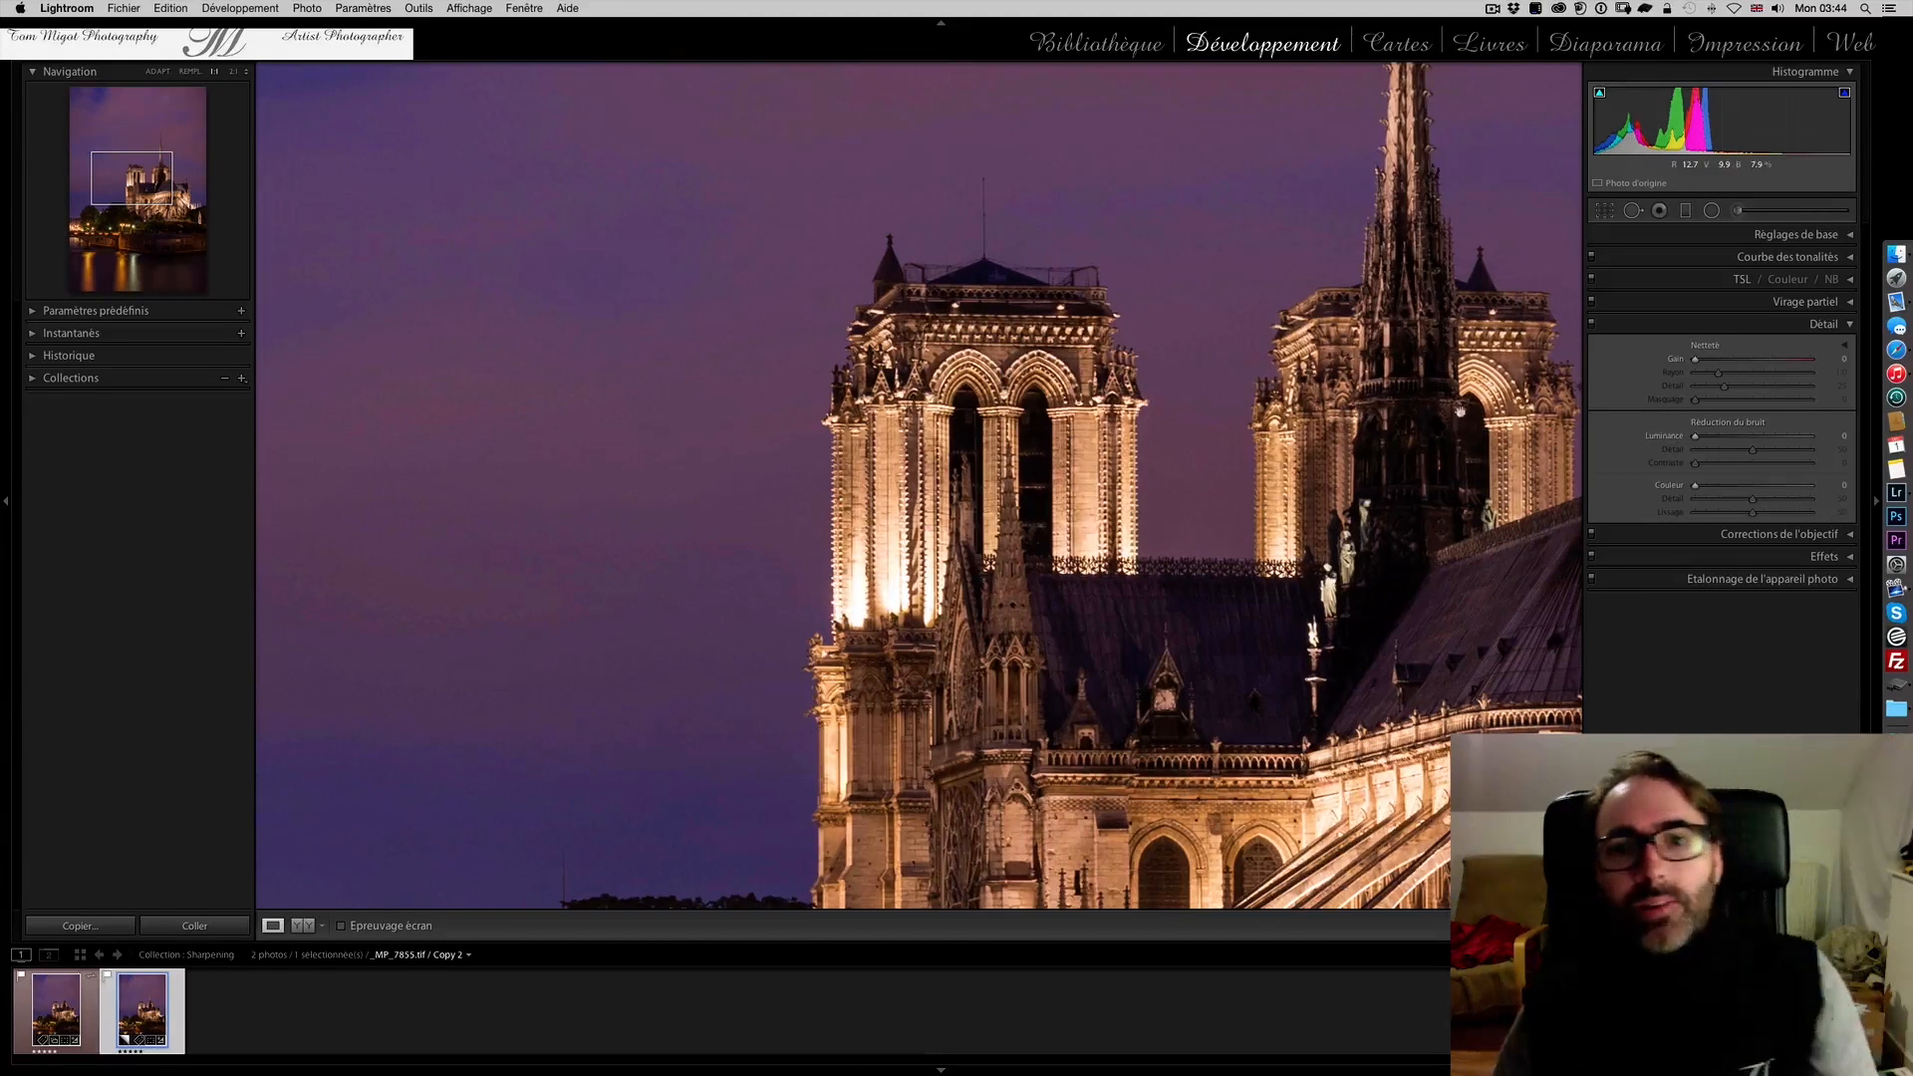
Raise the Netteté Gain in stages to 150 while viewing both cathedral towers at 1:1
left_click_drag(1331, 403, 1049, 391)
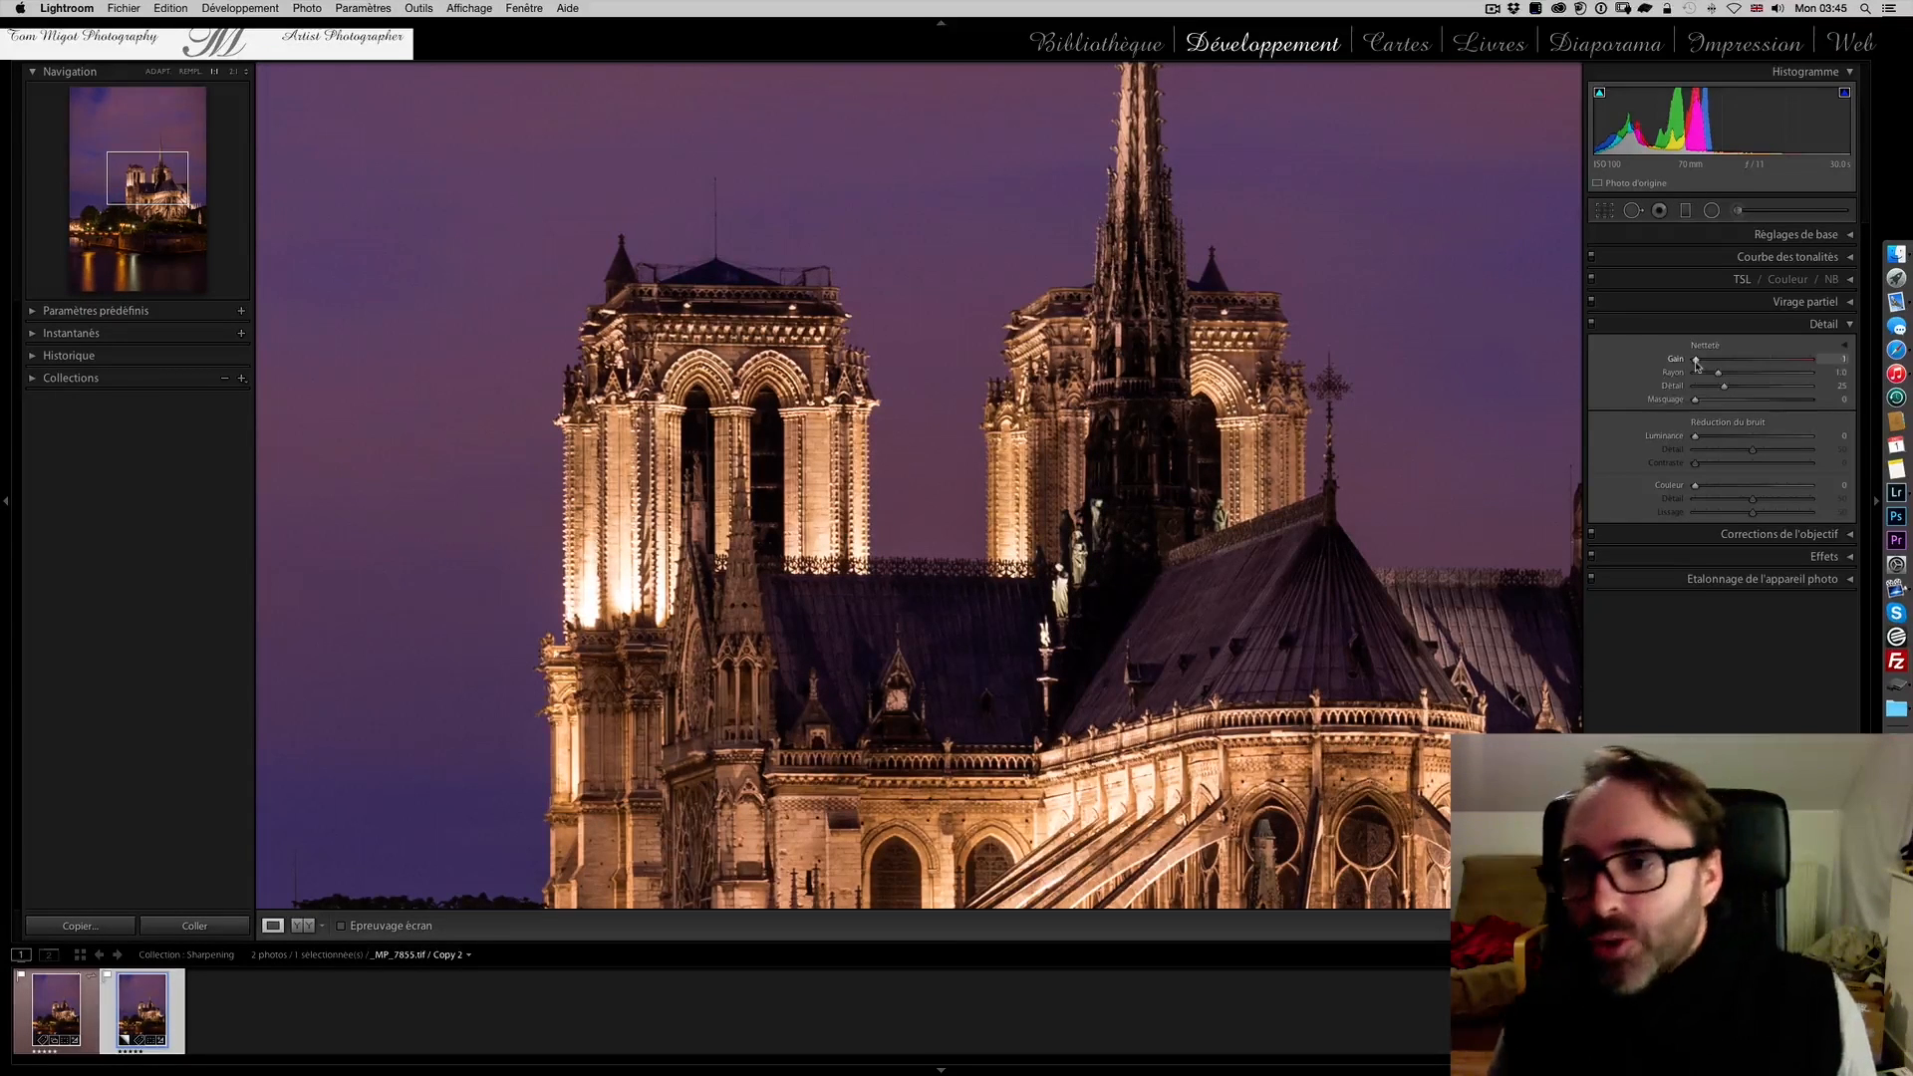
left_click_drag(1691, 363, 1752, 358)
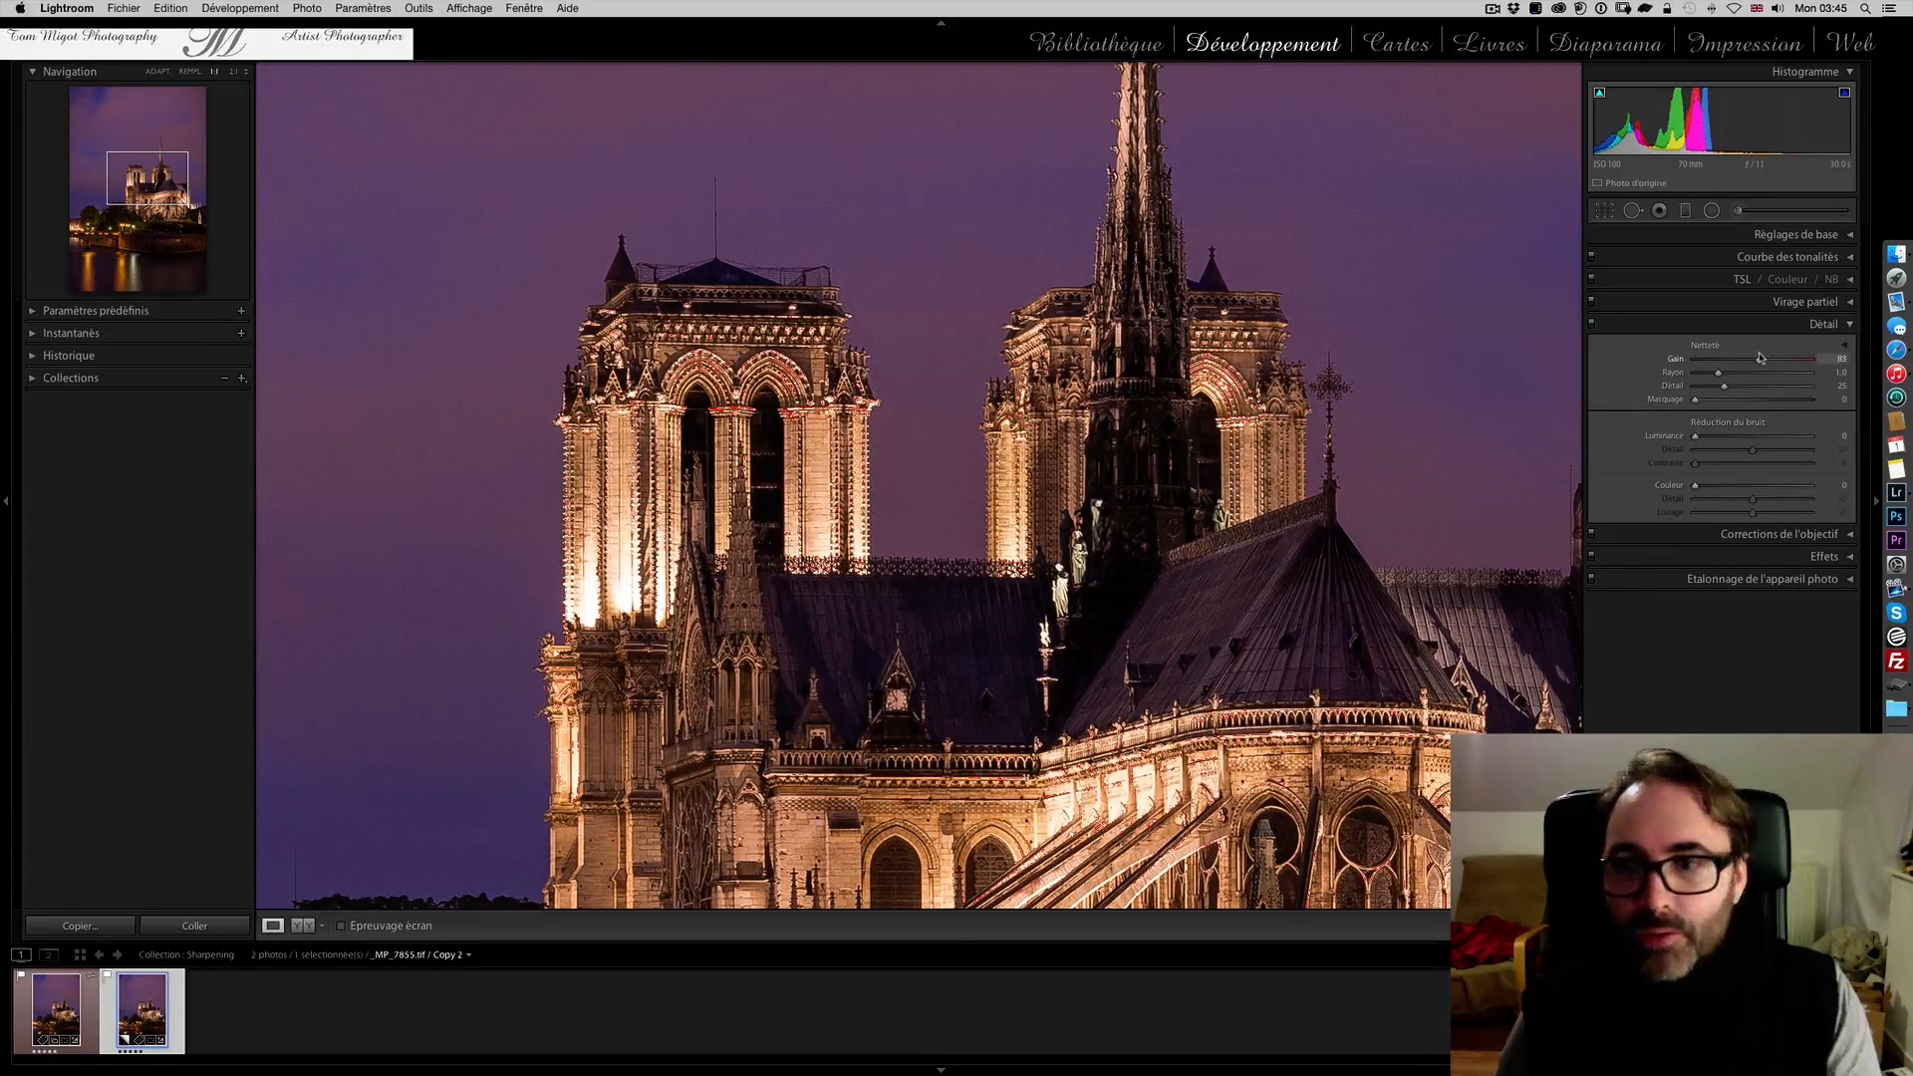
left_click_drag(1760, 356, 1765, 357)
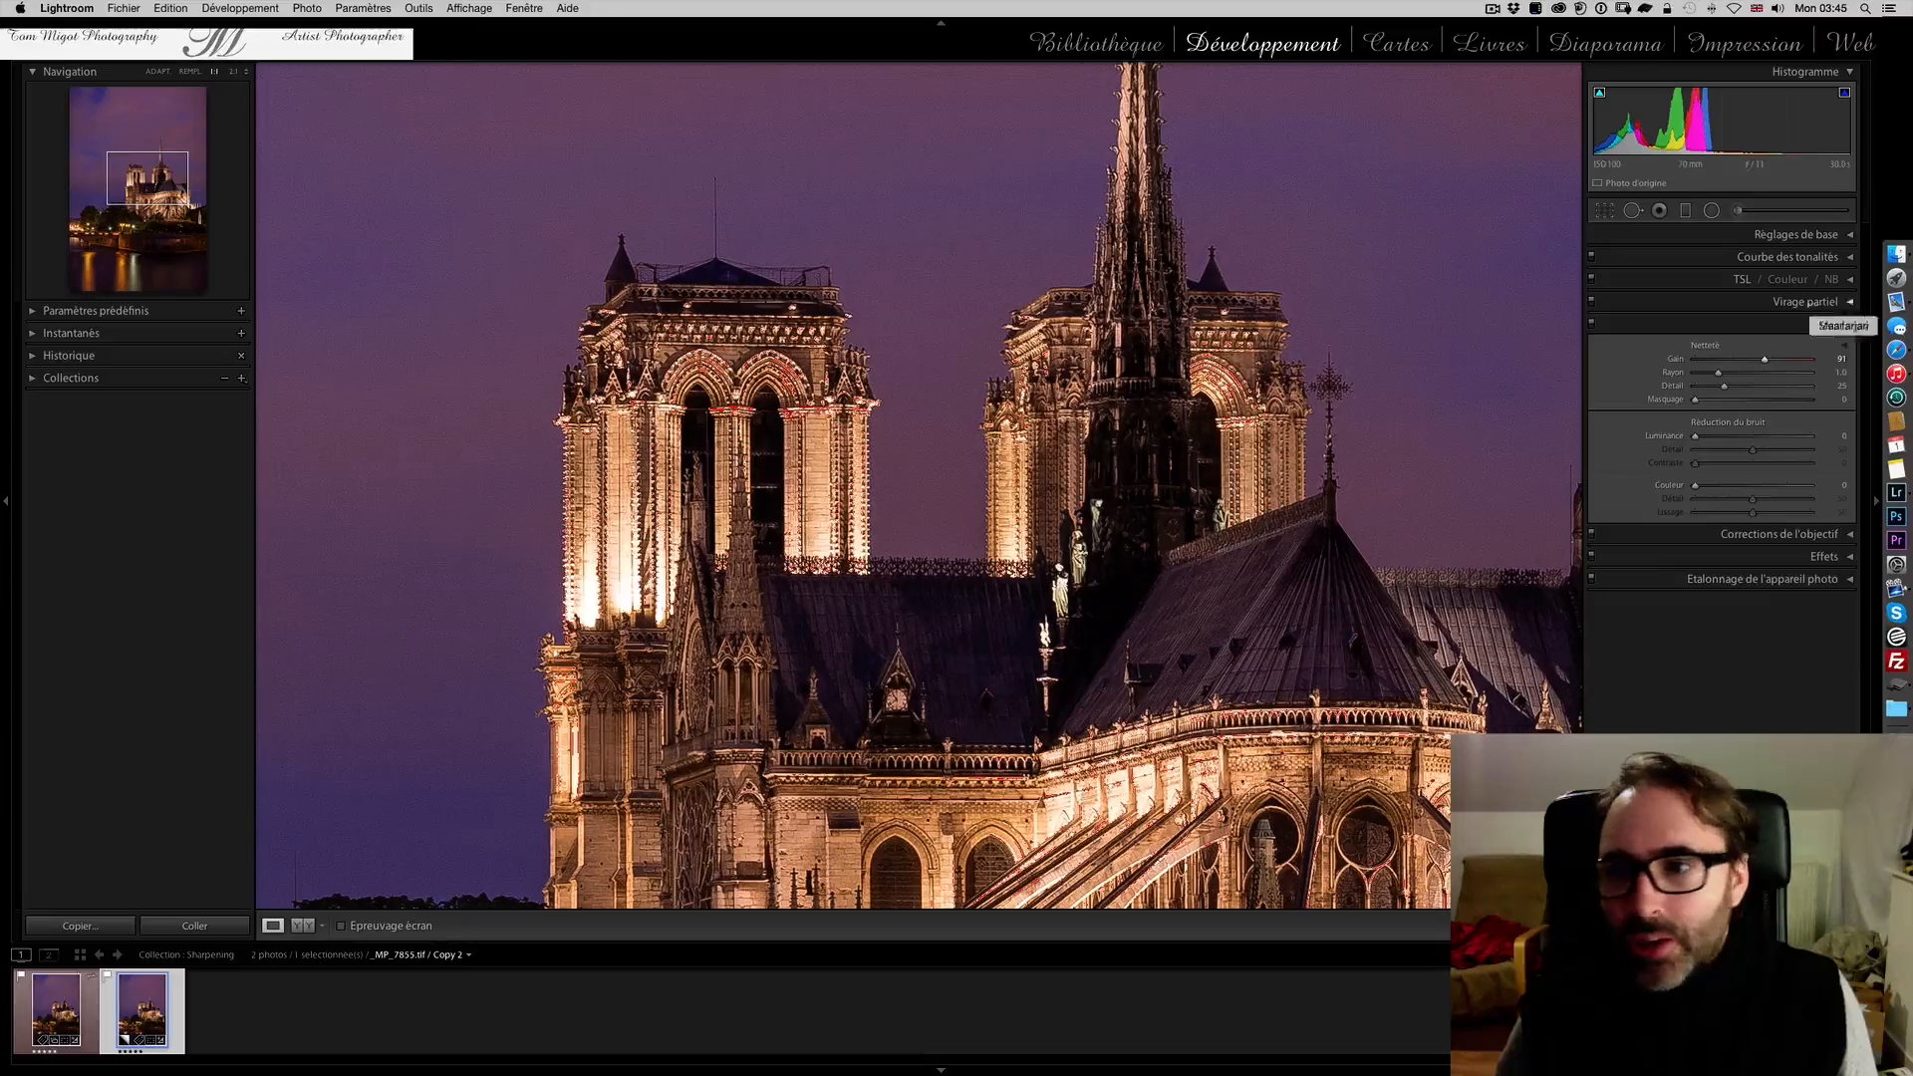
left_click_drag(1766, 362, 1829, 363)
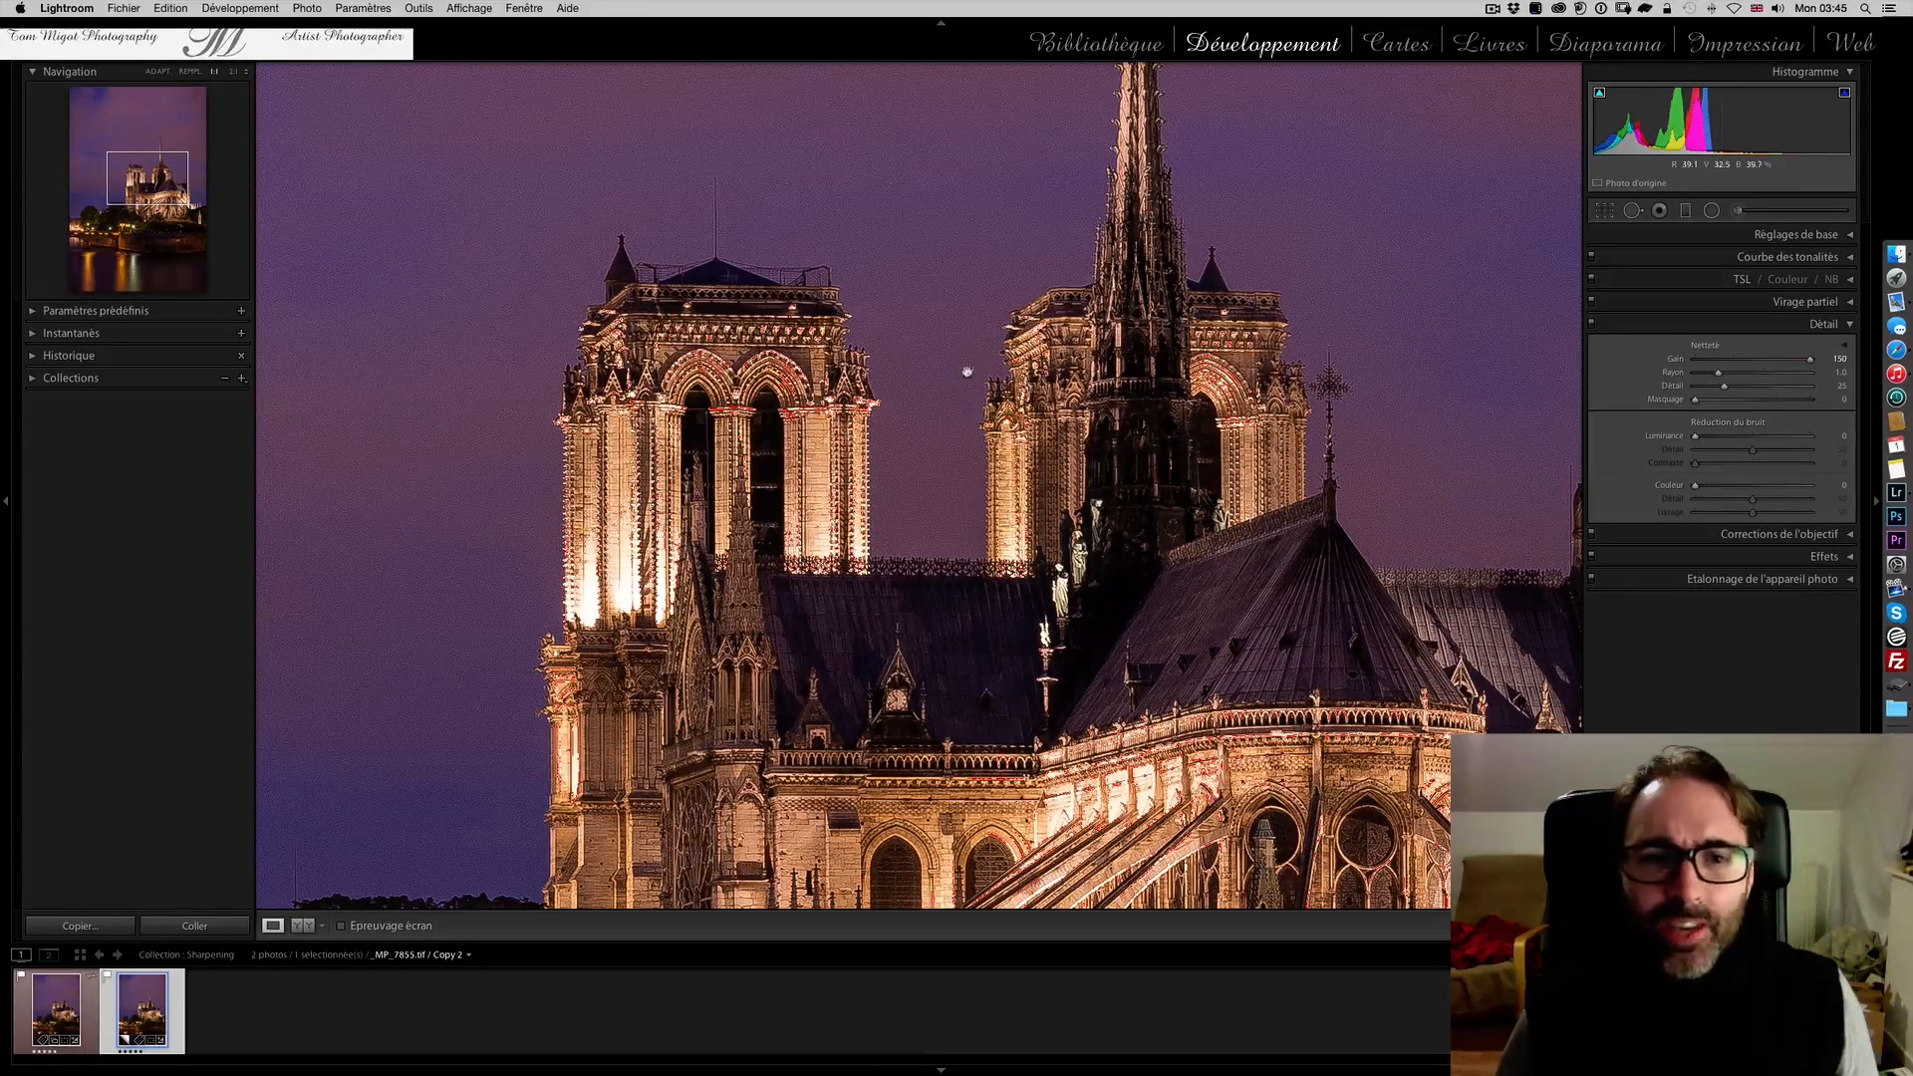
Inspect the sharpening at 2:1, lower the Netteté Gain to 57 and return to the full view
left_click(231, 72)
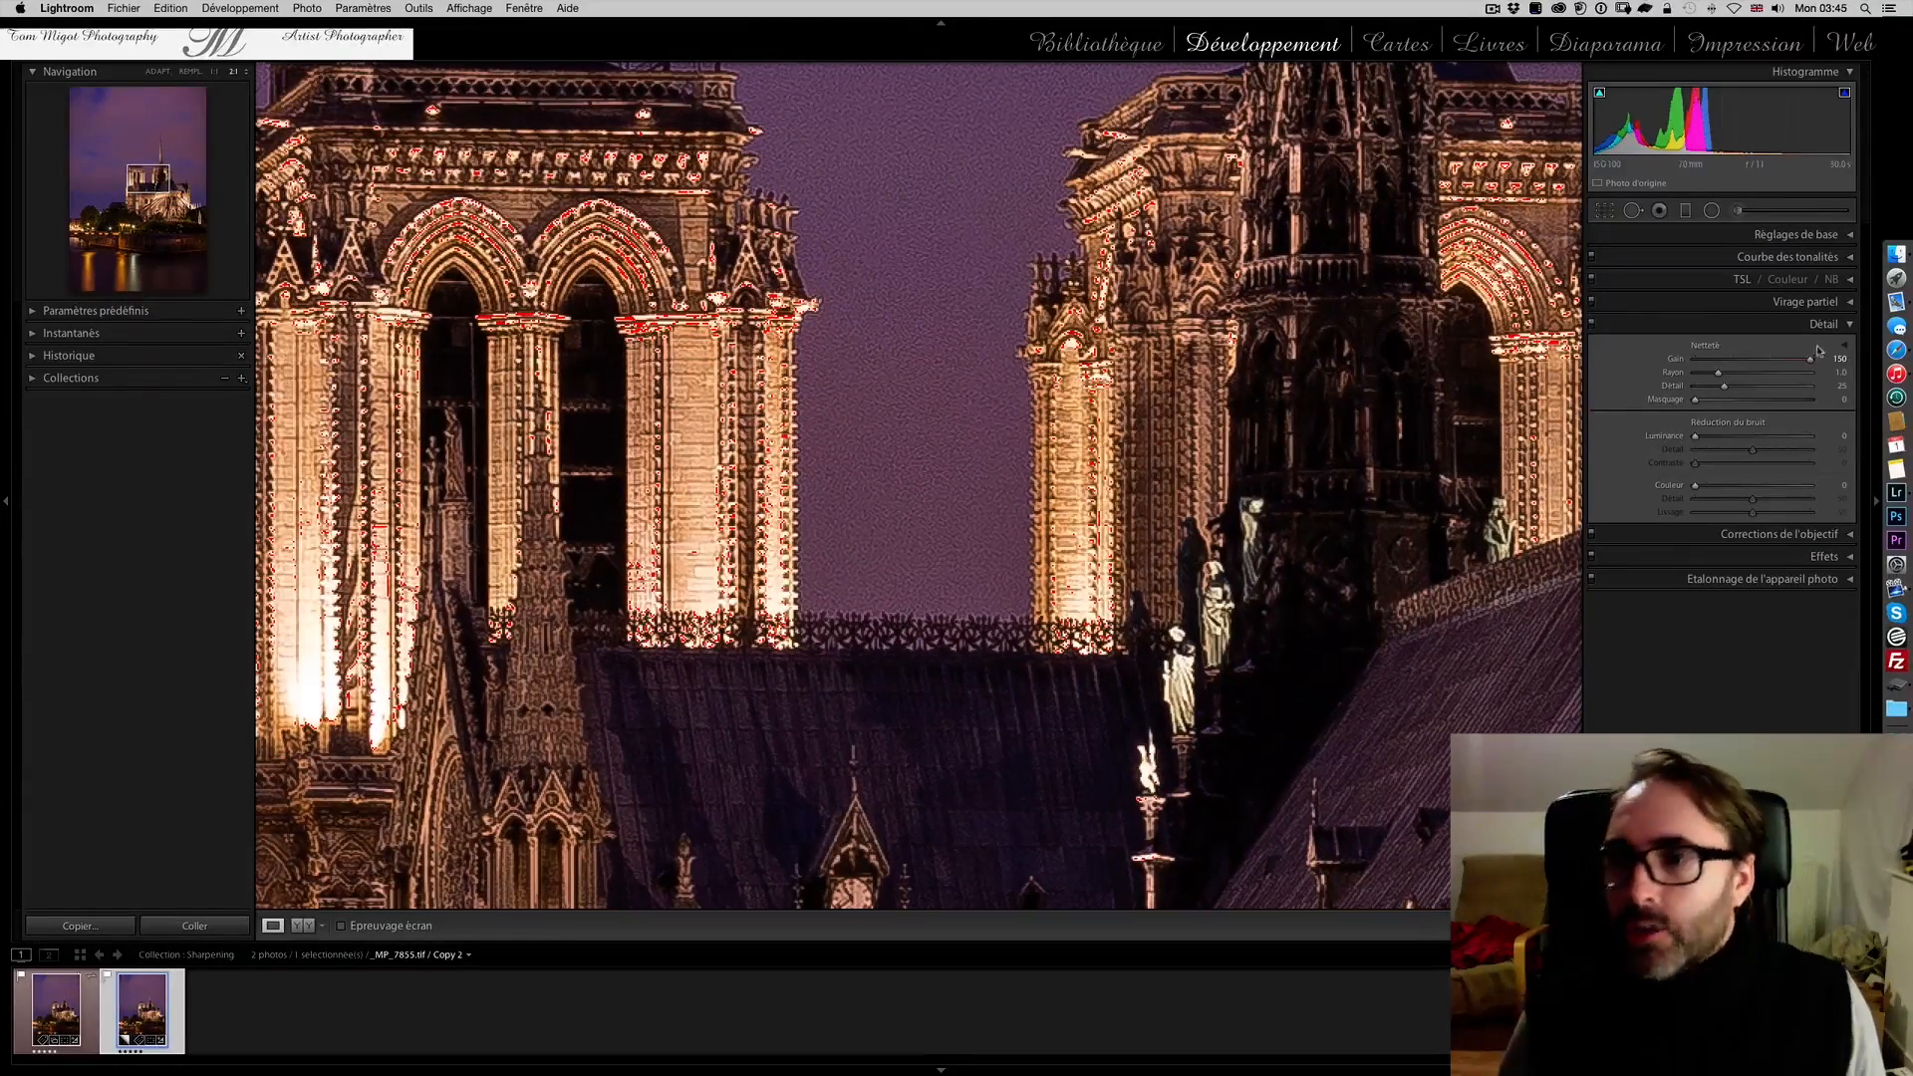
left_click_drag(1809, 365, 1743, 365)
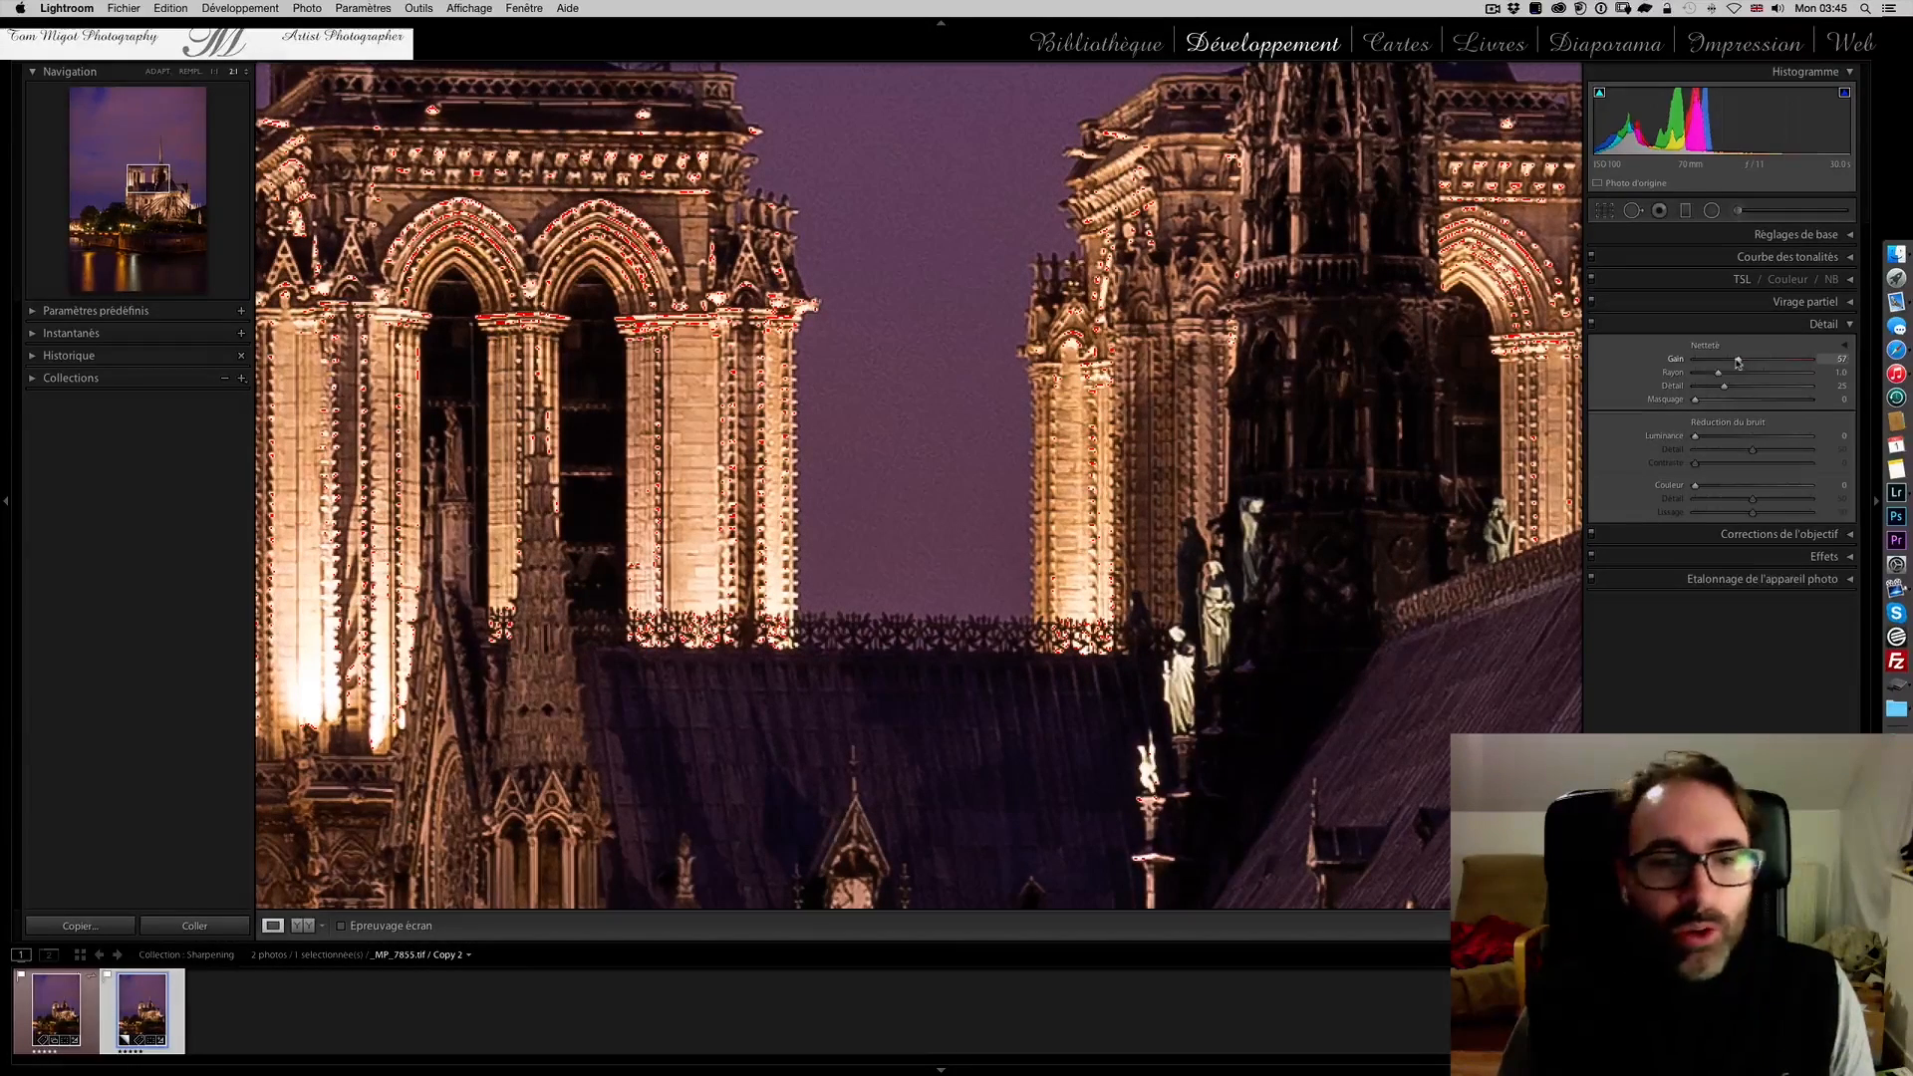
left_click(157, 71)
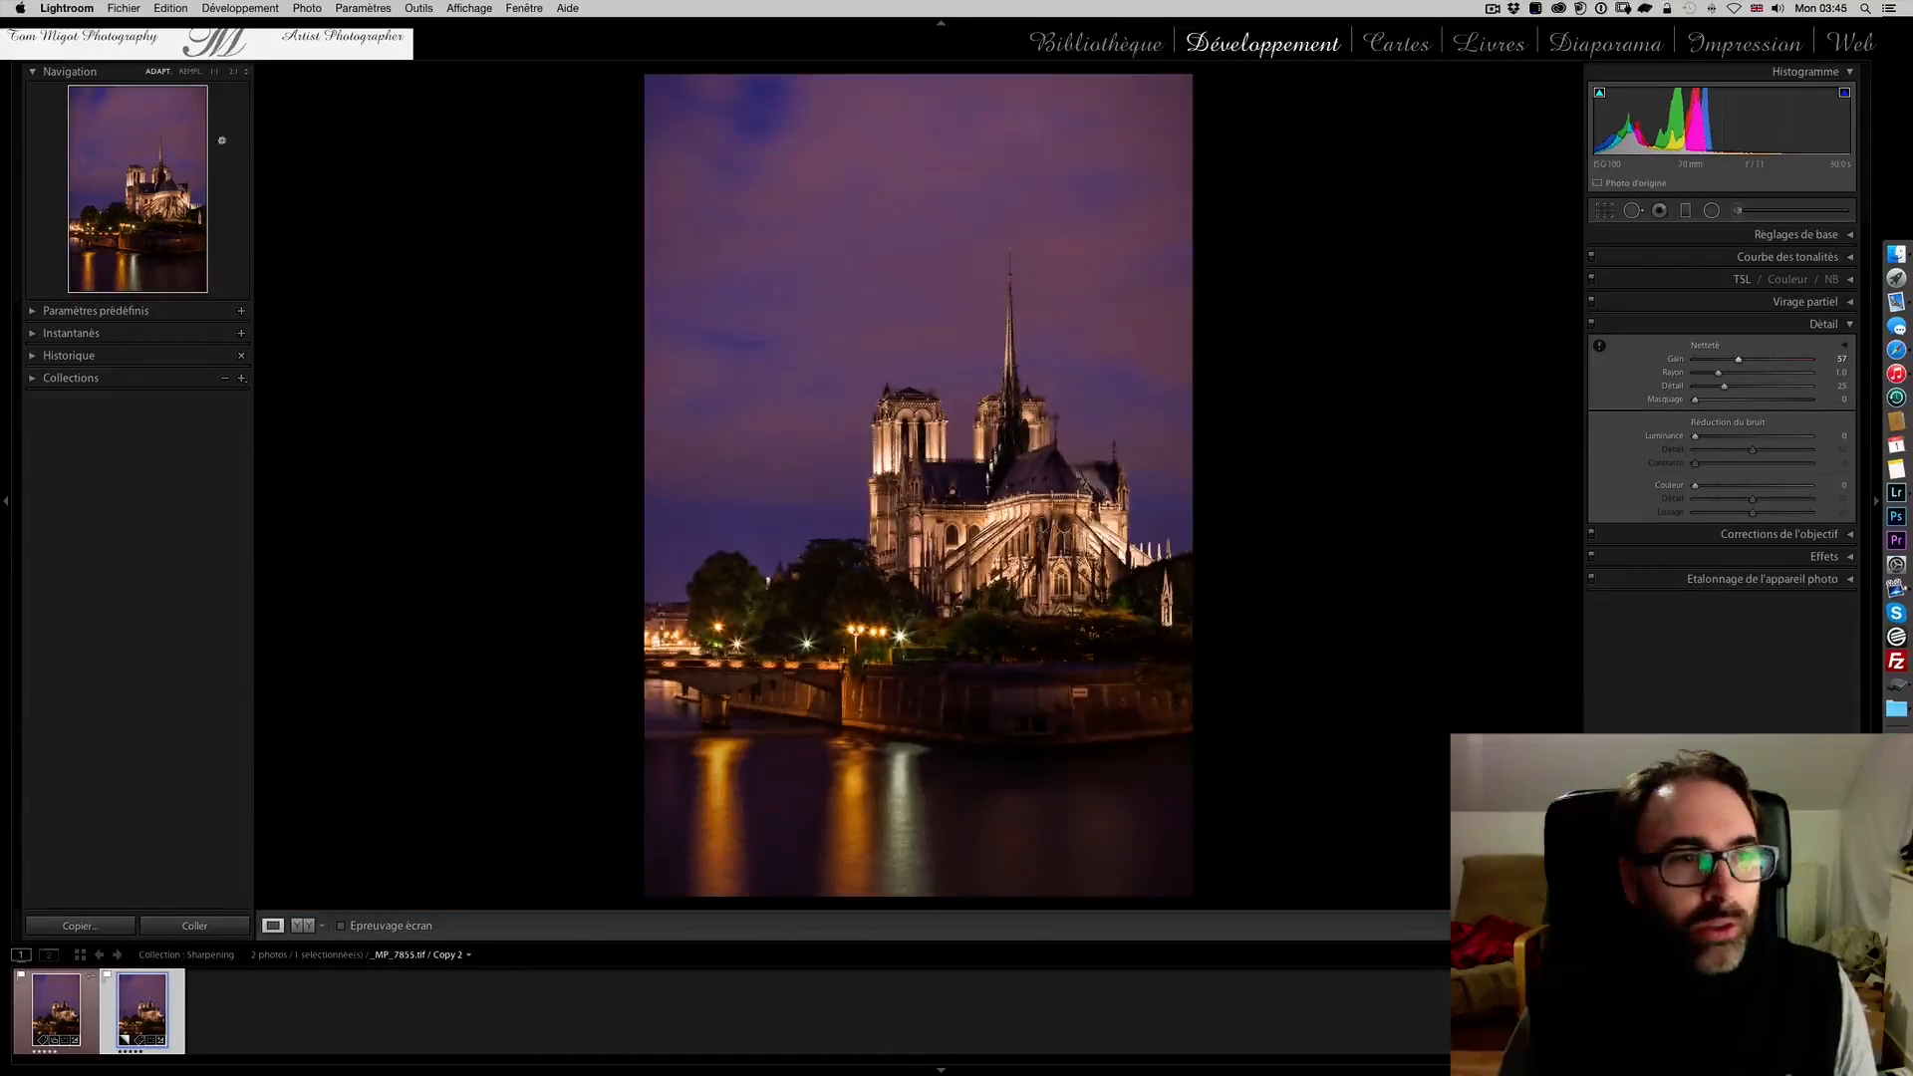
Set the Netteté Gain to 69 using the grayscale preview at 1:1, and toggle the Détail adjustments off and on to compare
left_click(215, 72)
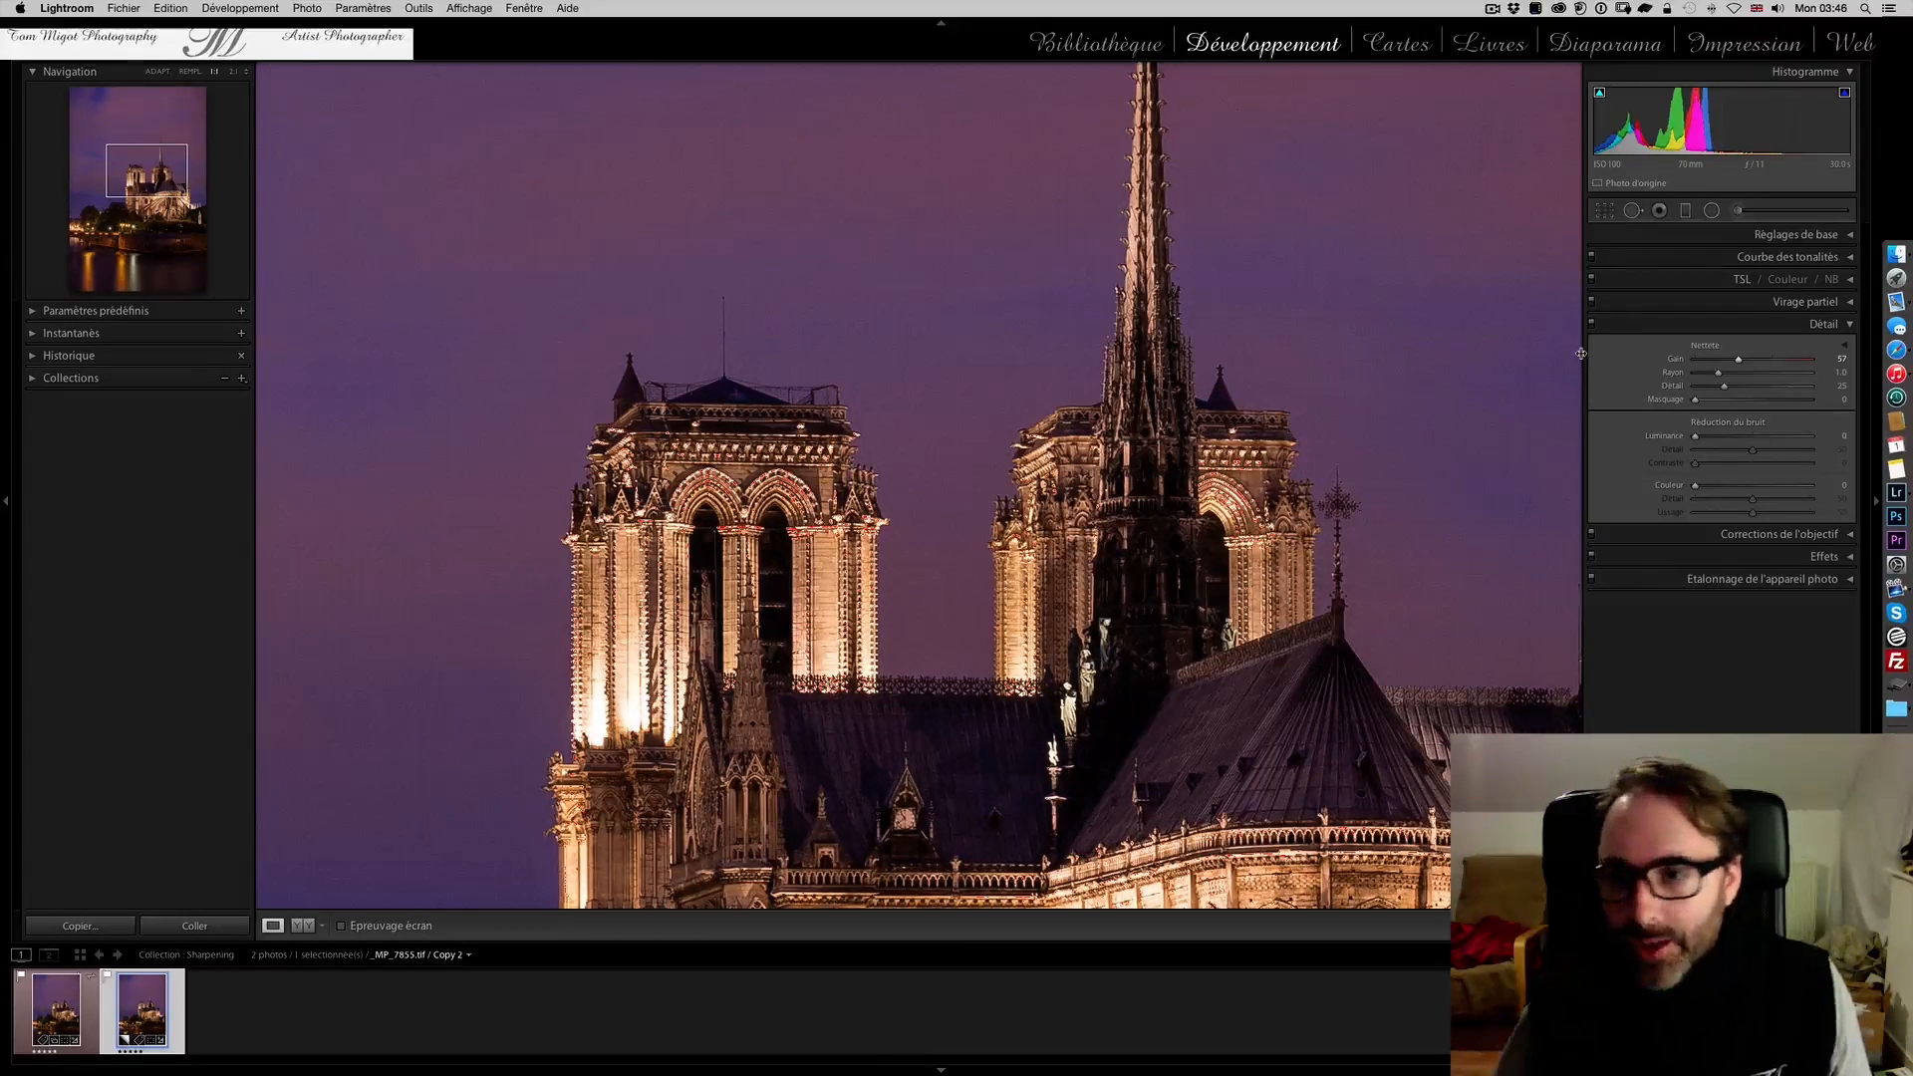
left_click_drag(1737, 360, 1737, 363)
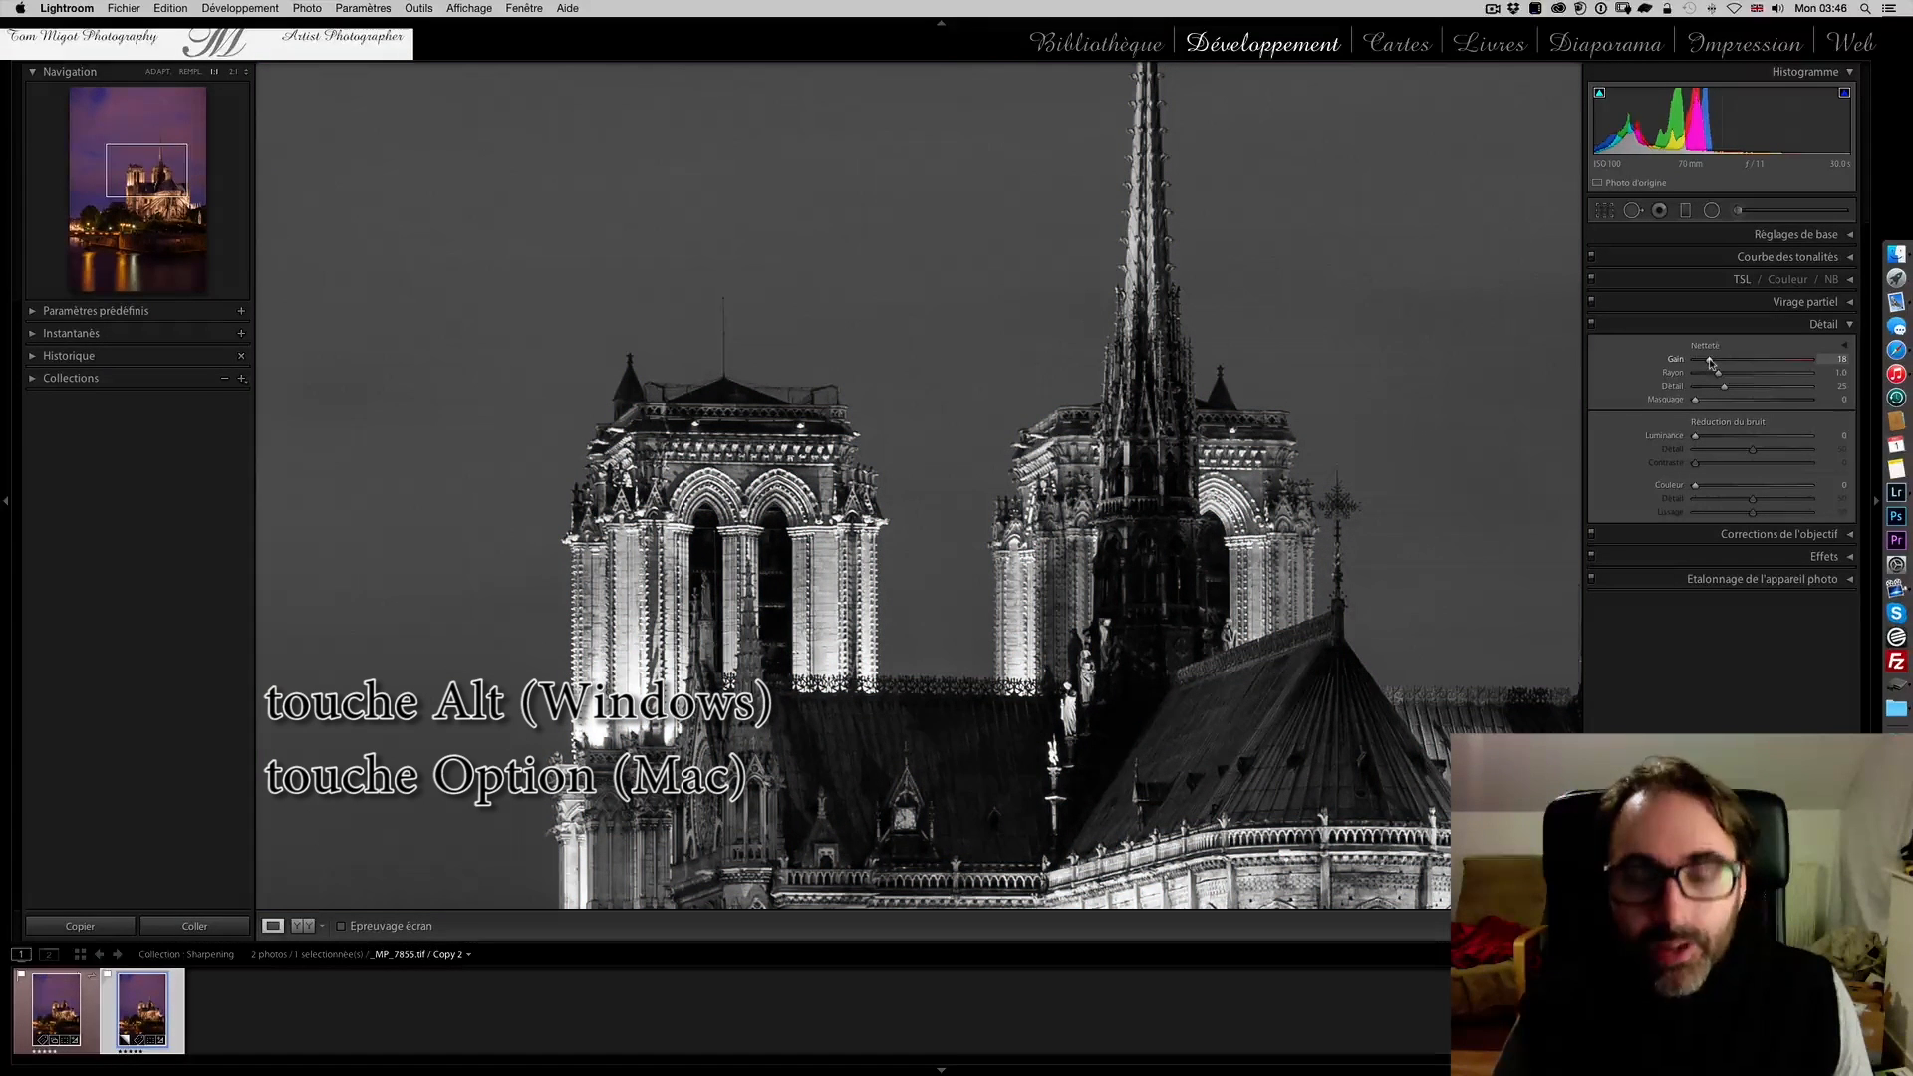
left_click_drag(1710, 361, 1711, 363)
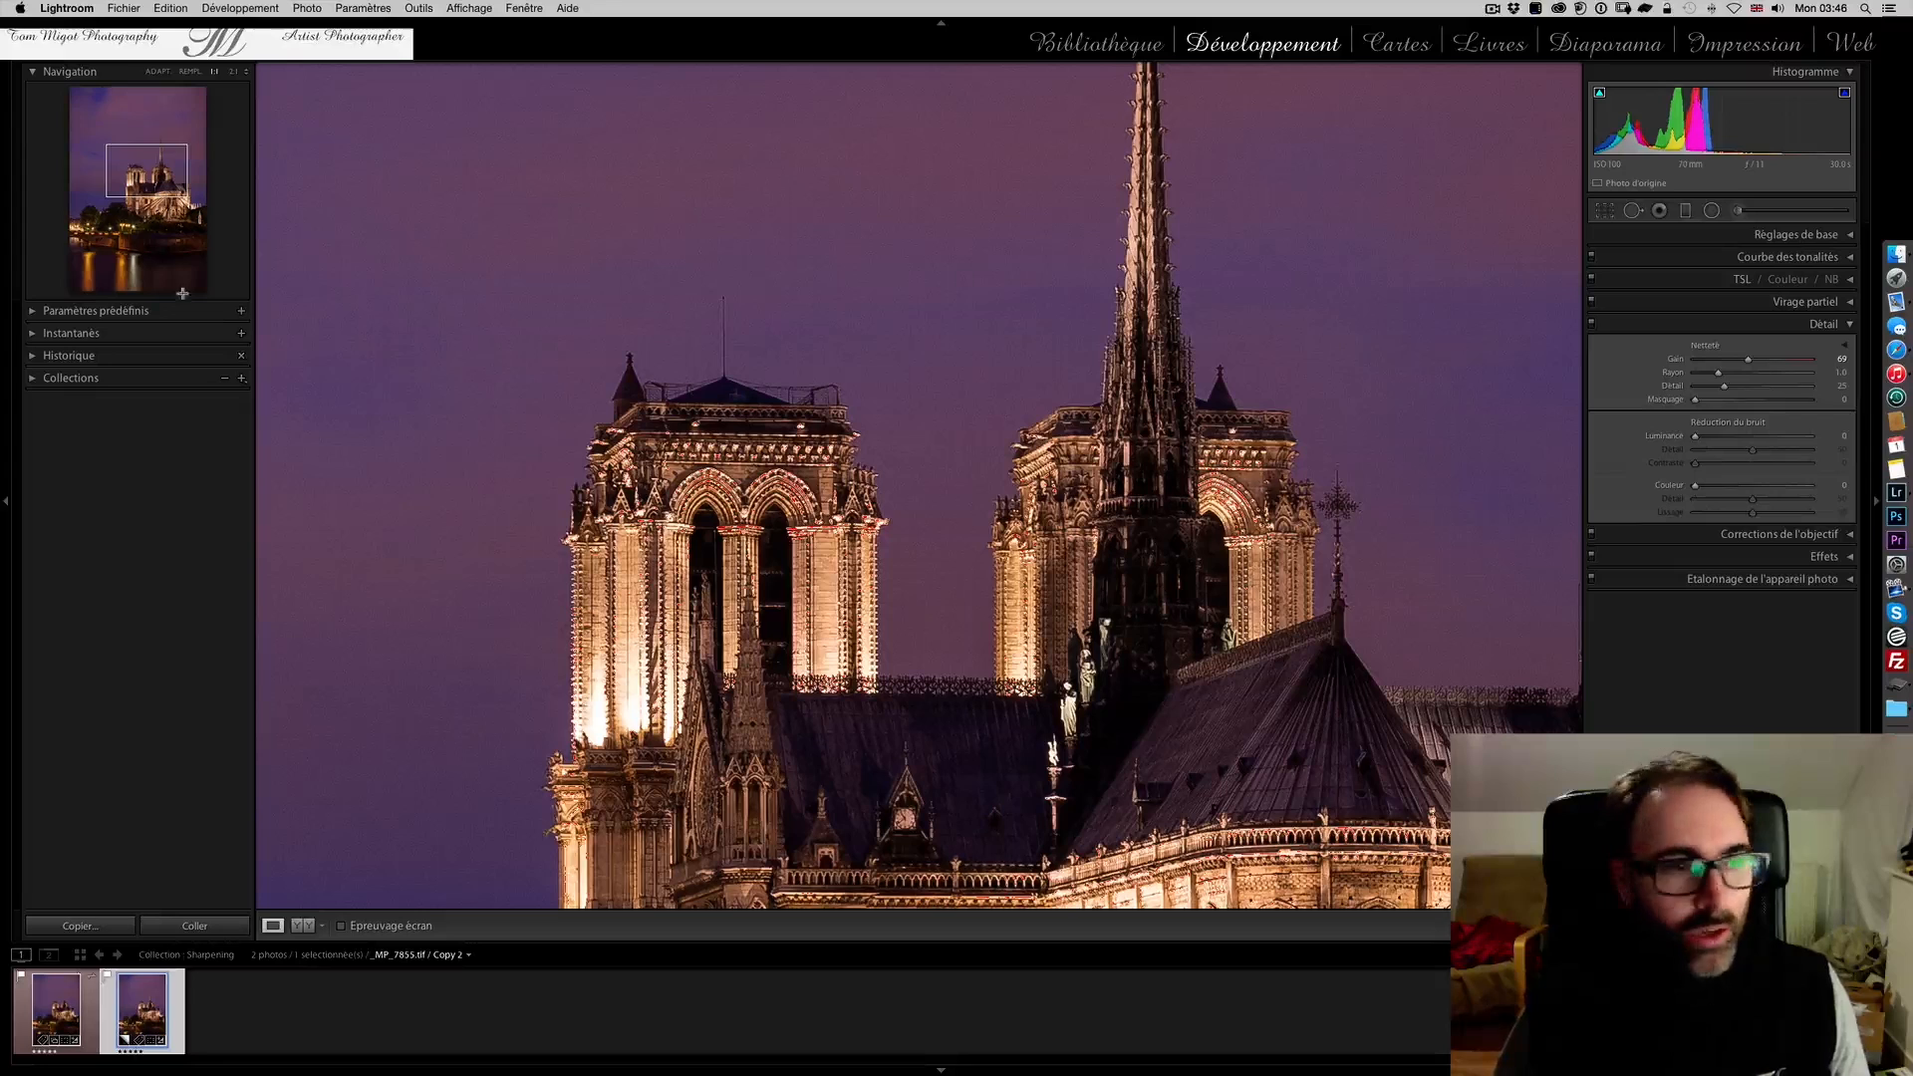
left_click(1591, 326)
left_click(1591, 325)
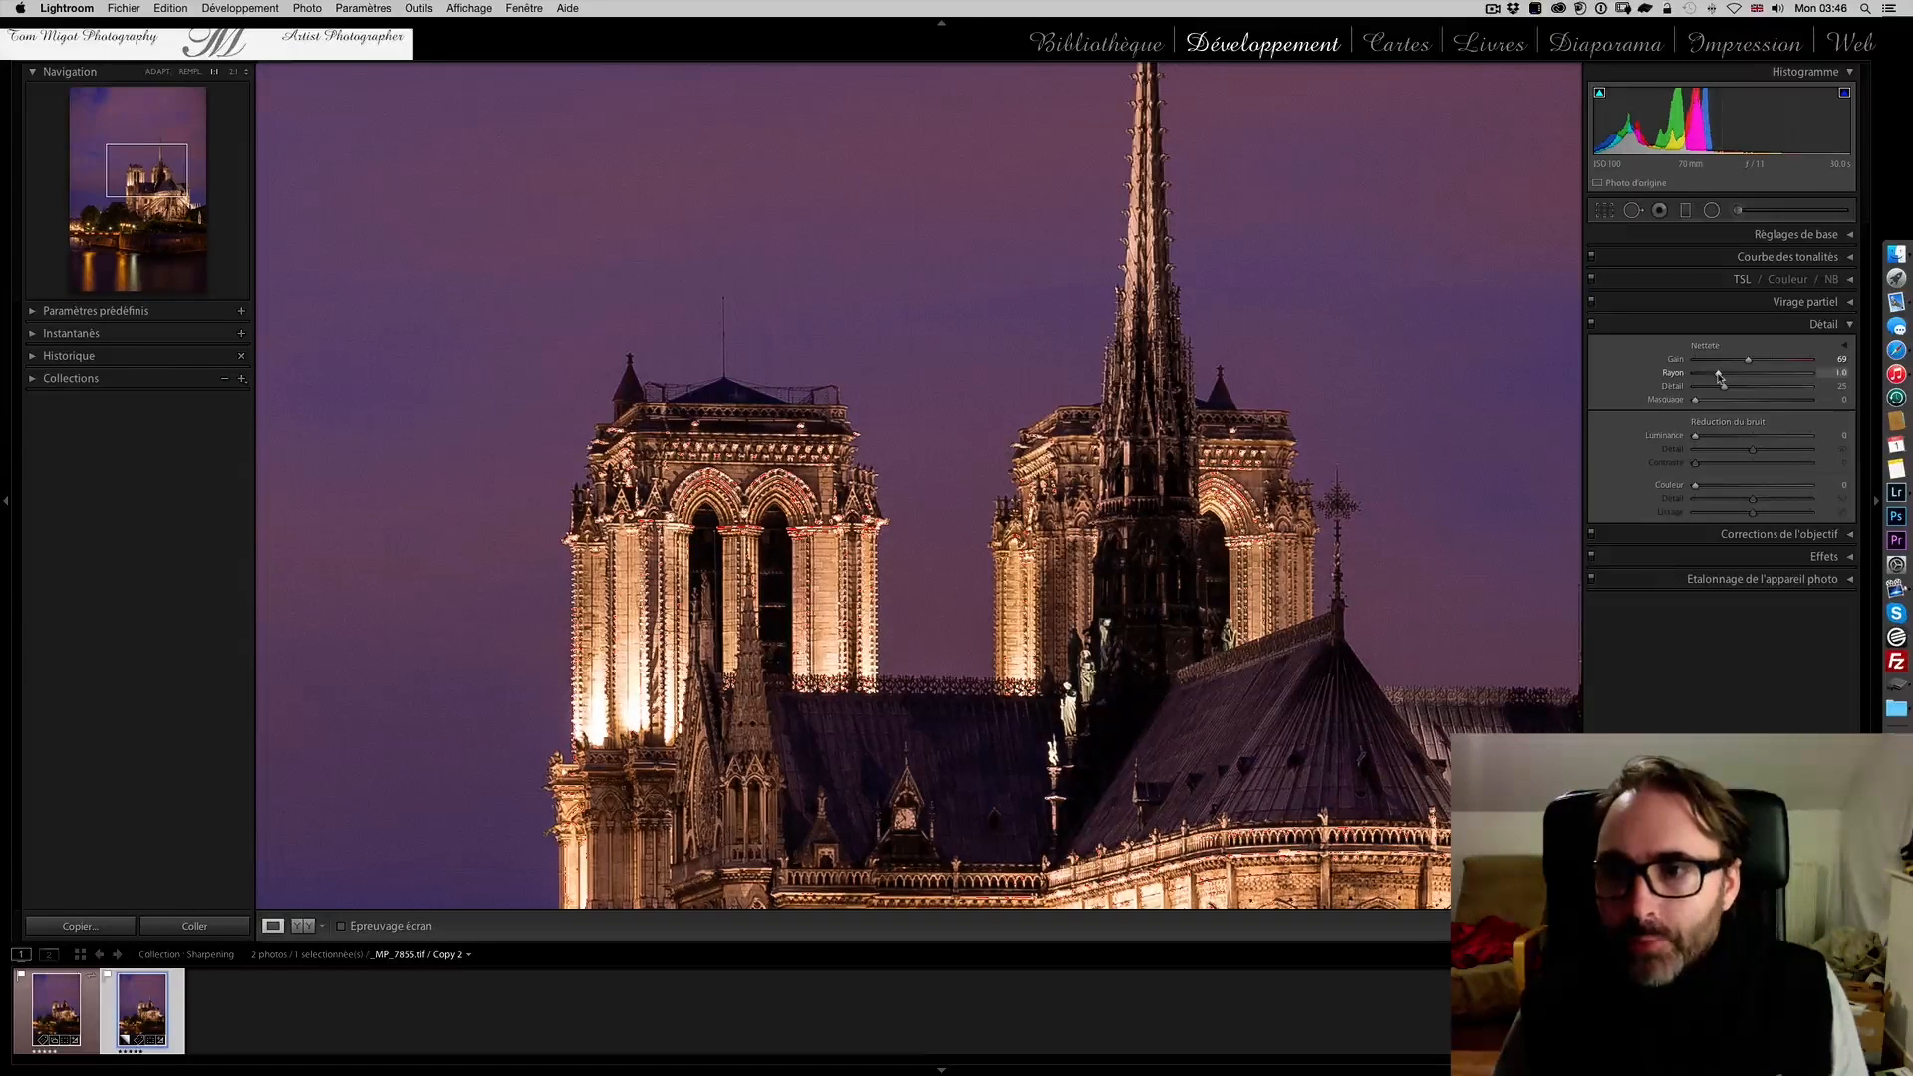
Try a Netteté Rayon of 3.0, inspect the tower edges at 2:1 and restore the Rayon to 1.0
left_click_drag(1721, 376, 1808, 374)
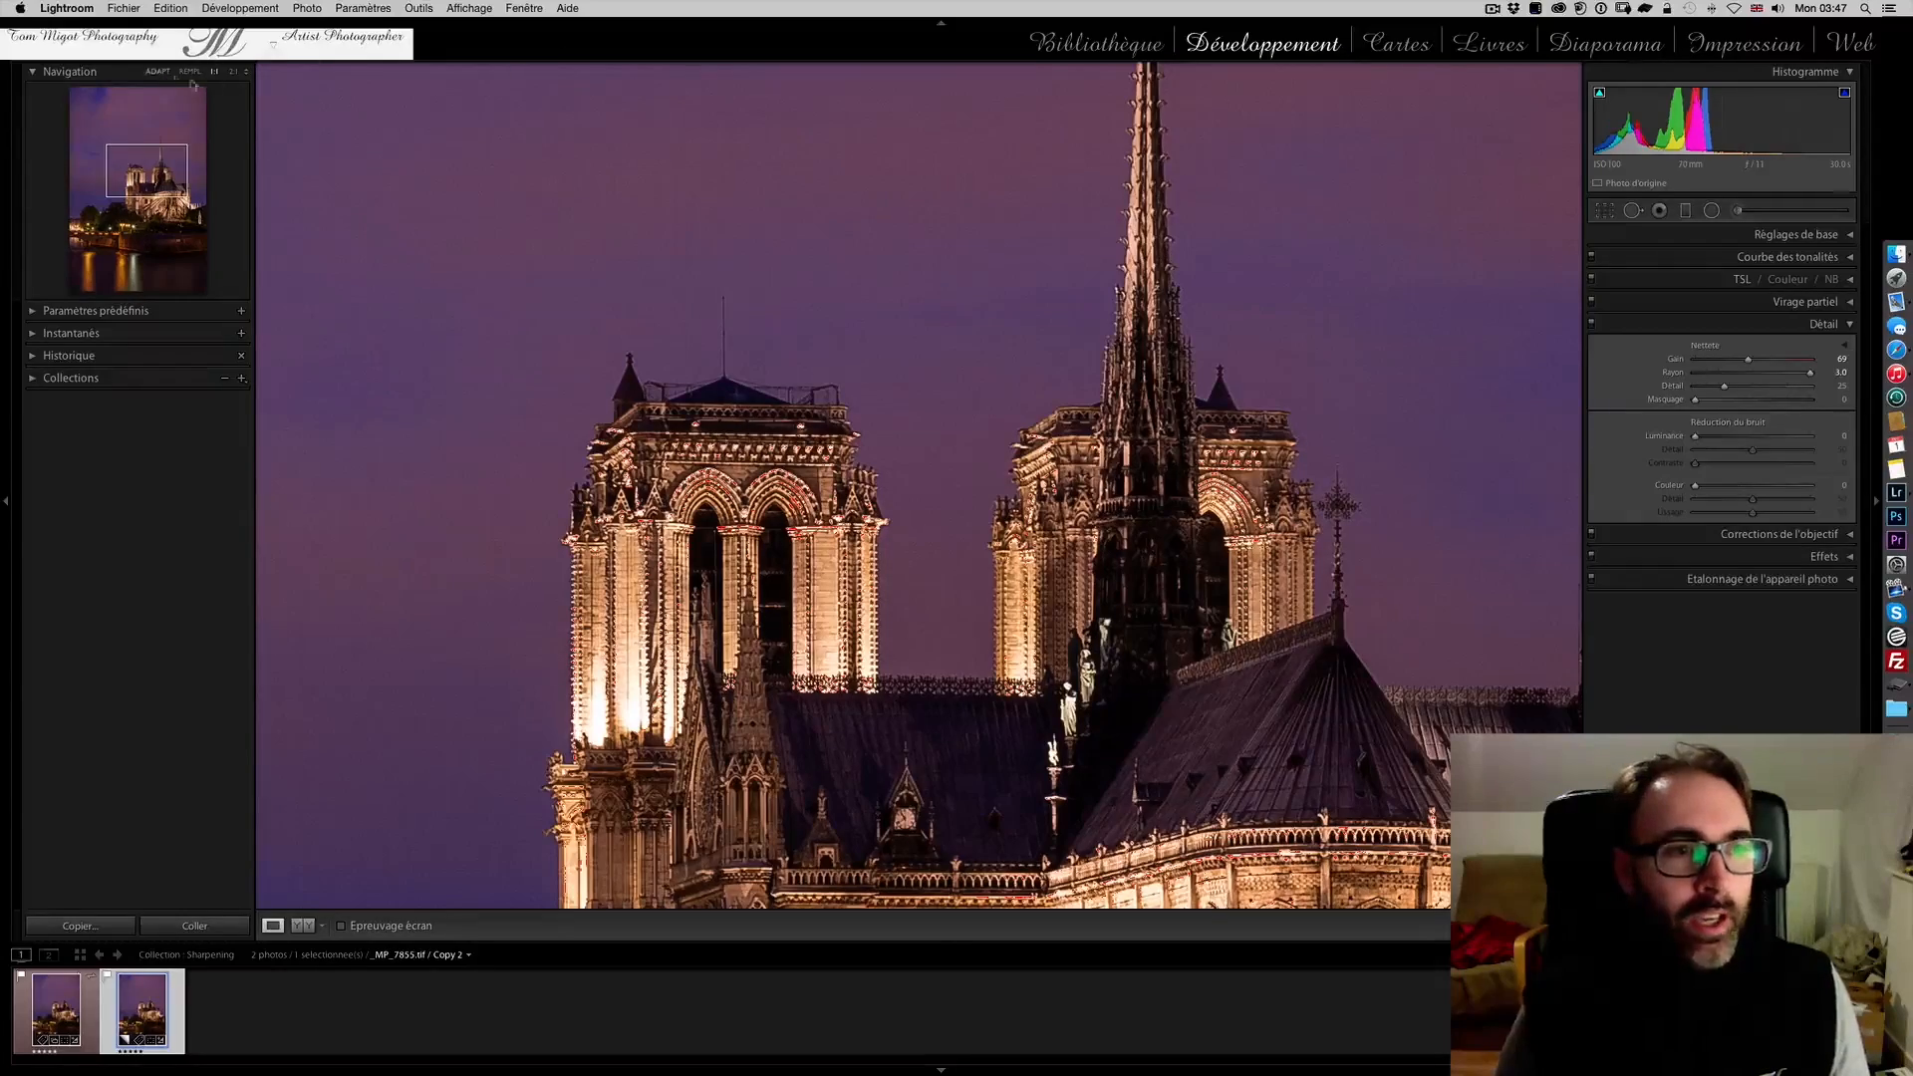
left_click(233, 71)
left_click_drag(551, 207, 1044, 396)
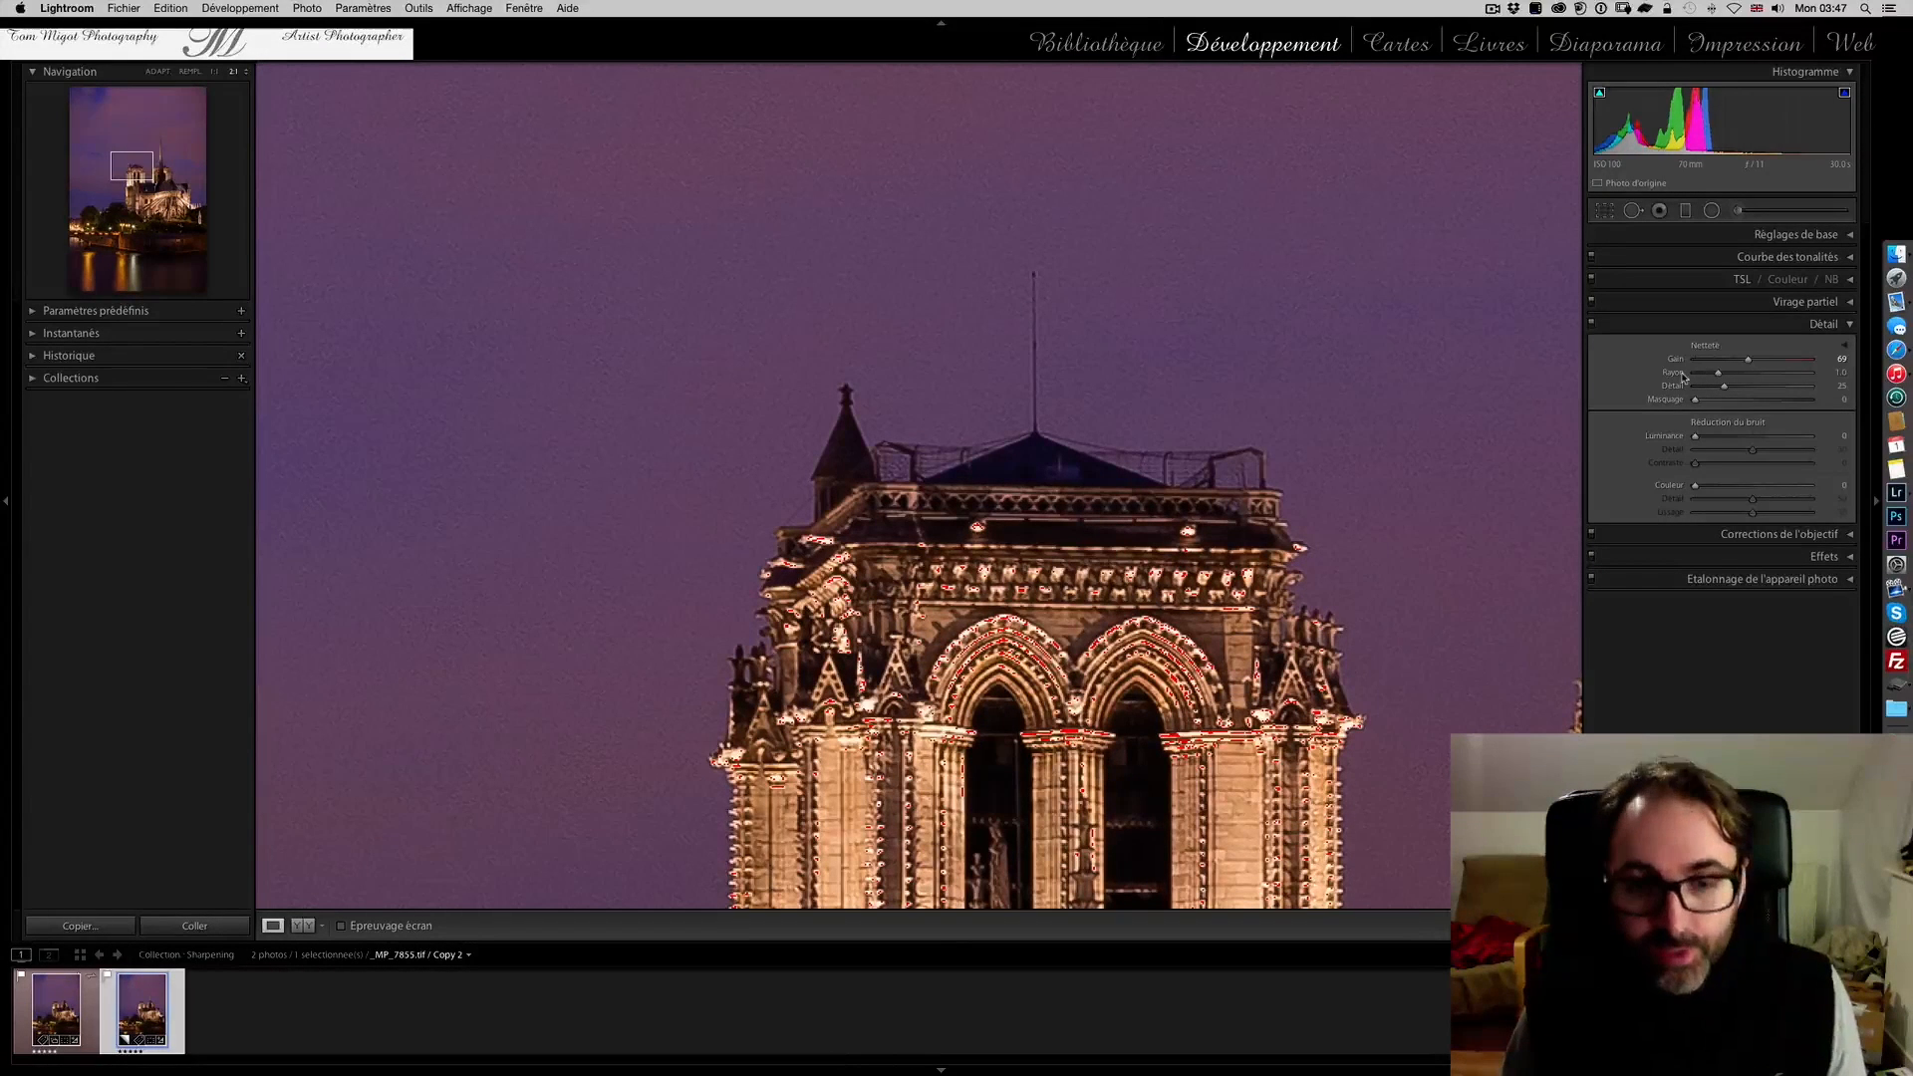
left_click(215, 72)
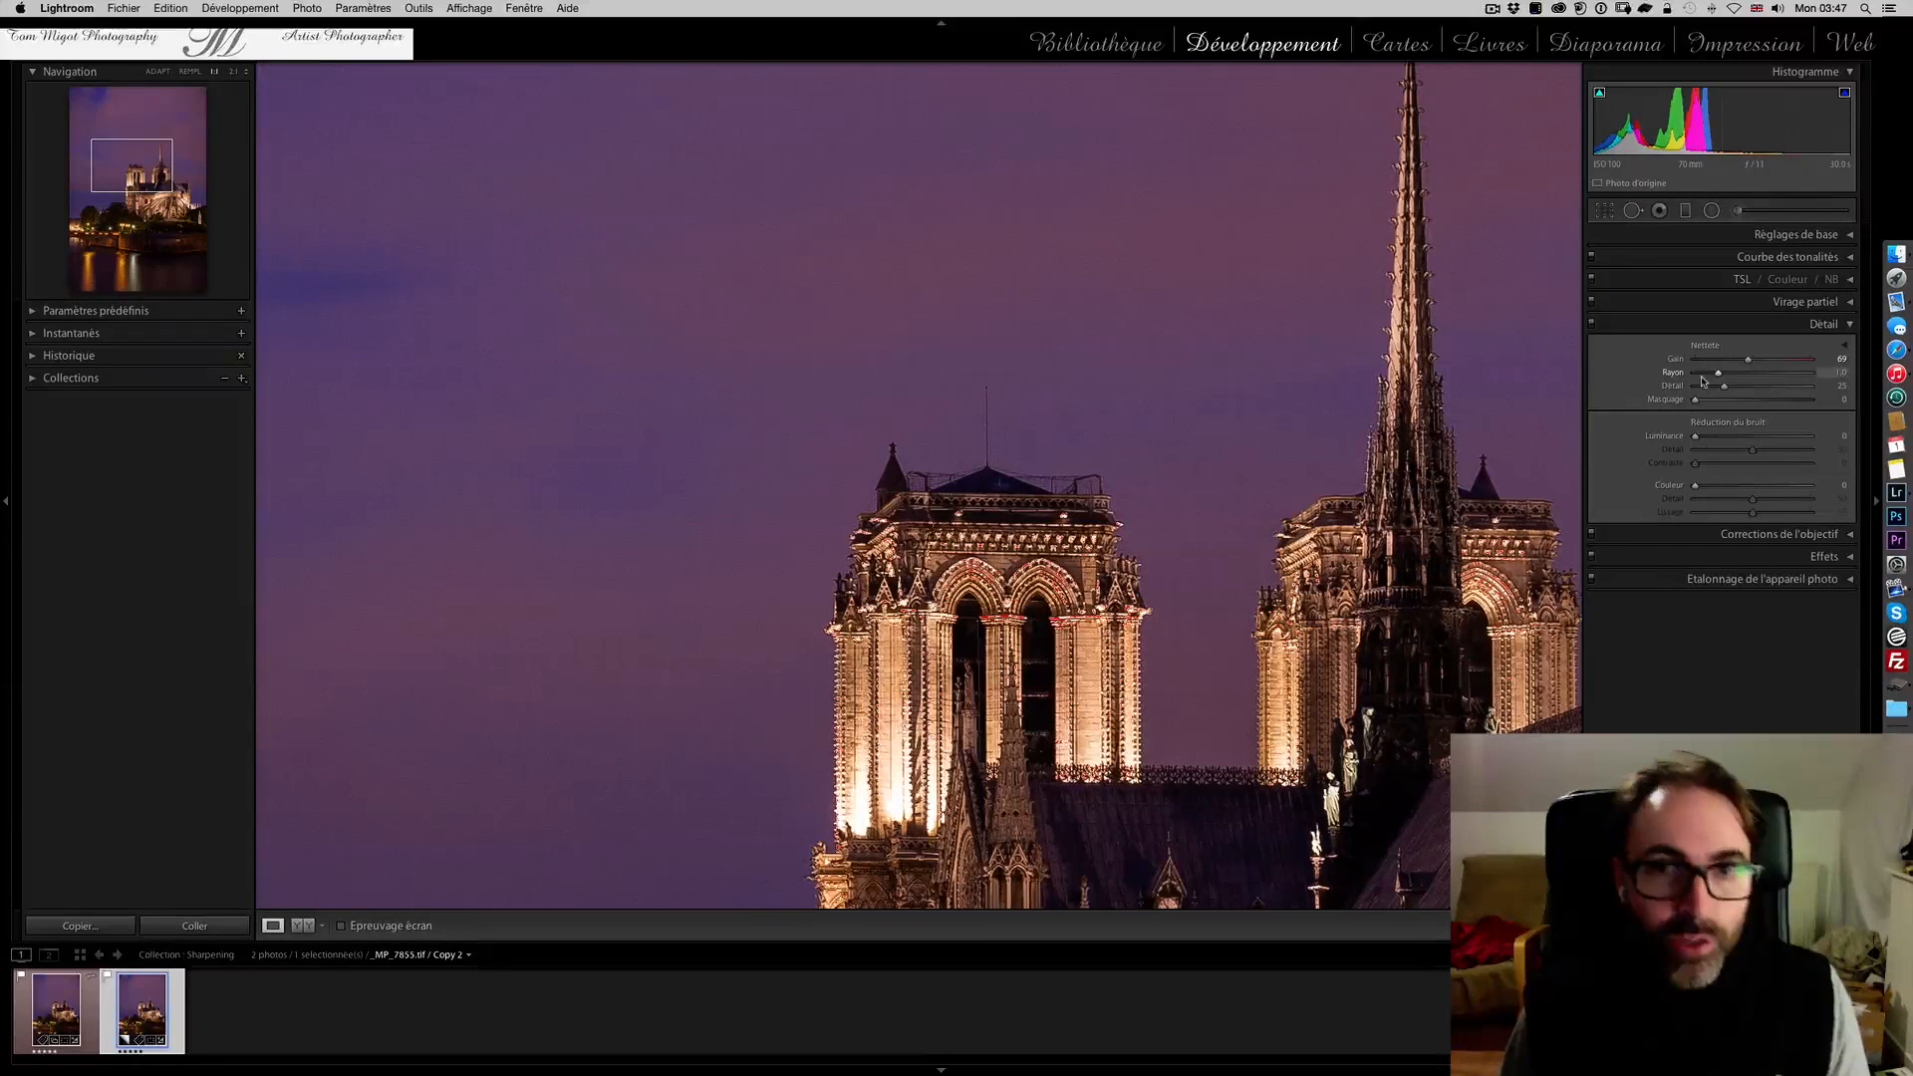
Preview the edge mask while raising the Netteté Rayon to 3.0 and bringing it back to 1.0
key("alt")
left_click_drag(1718, 375, 1801, 378)
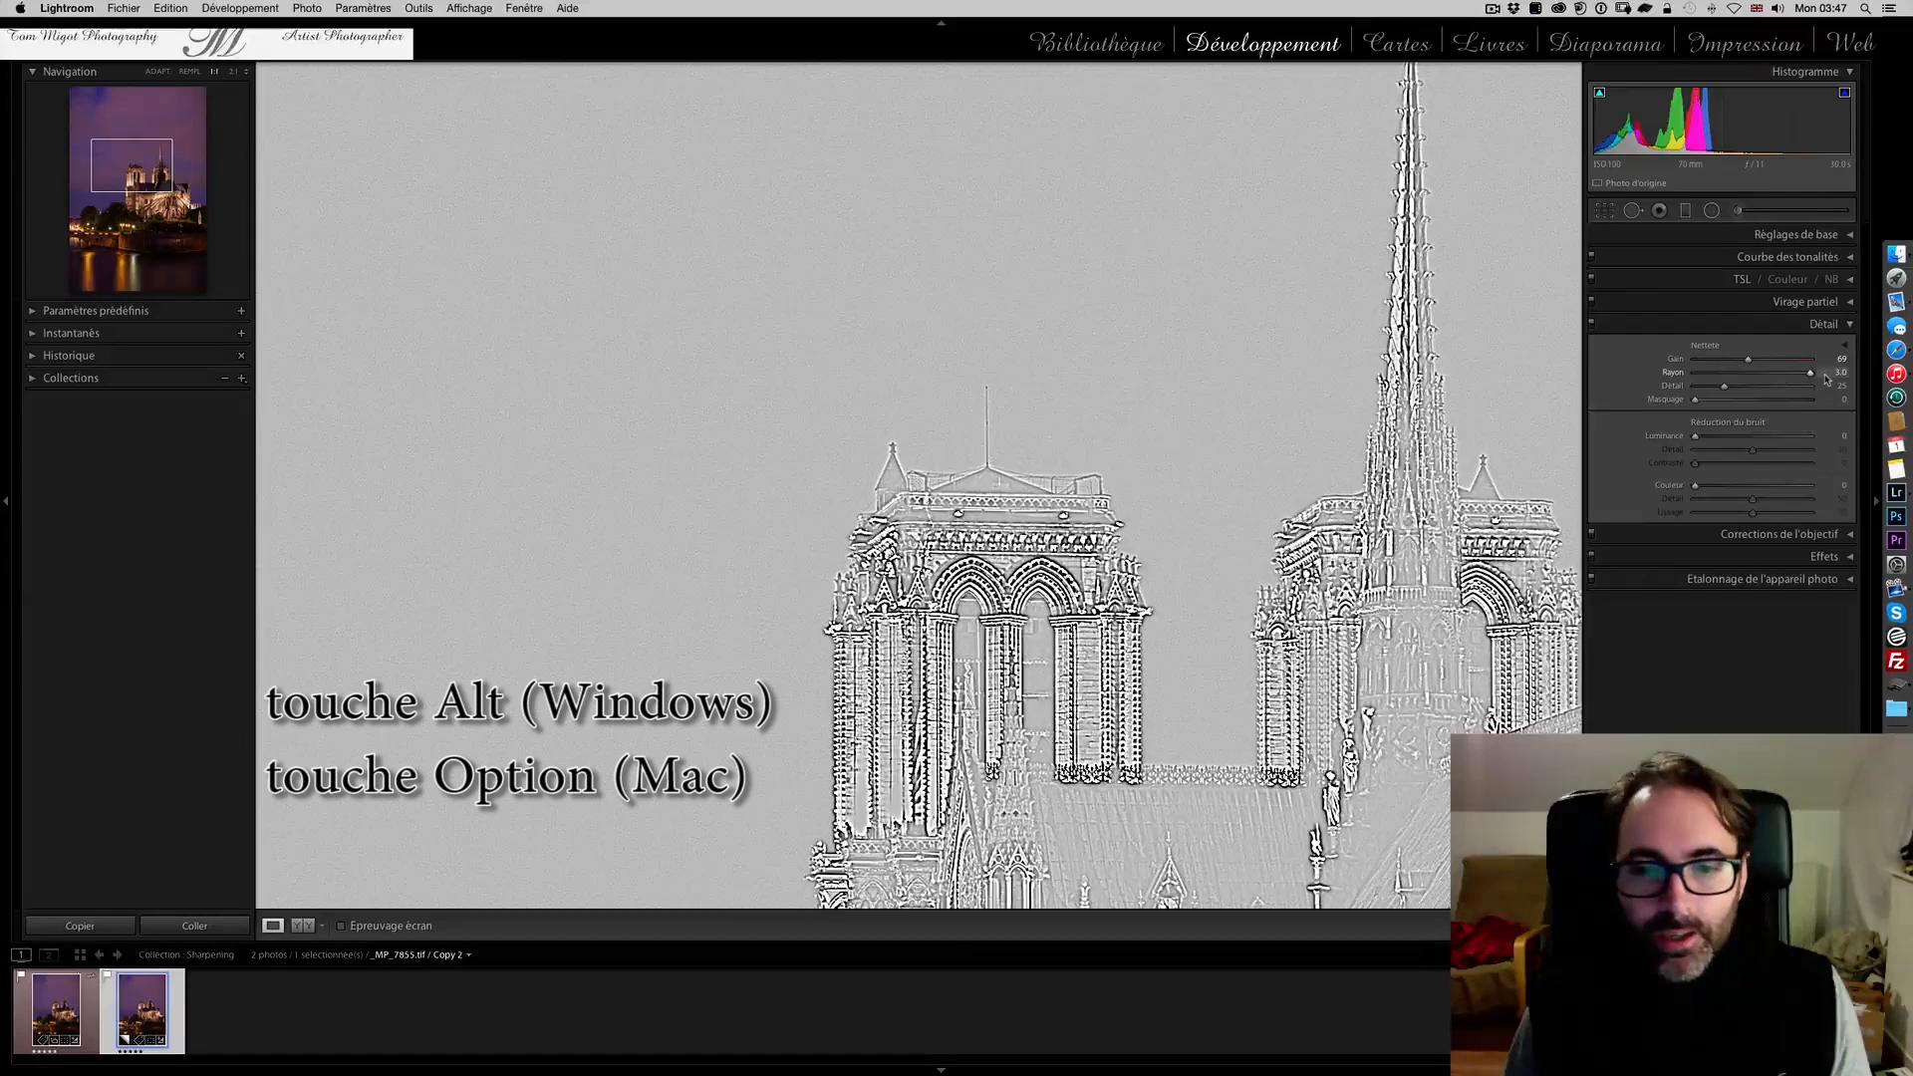
left_click_drag(1826, 378, 1731, 383)
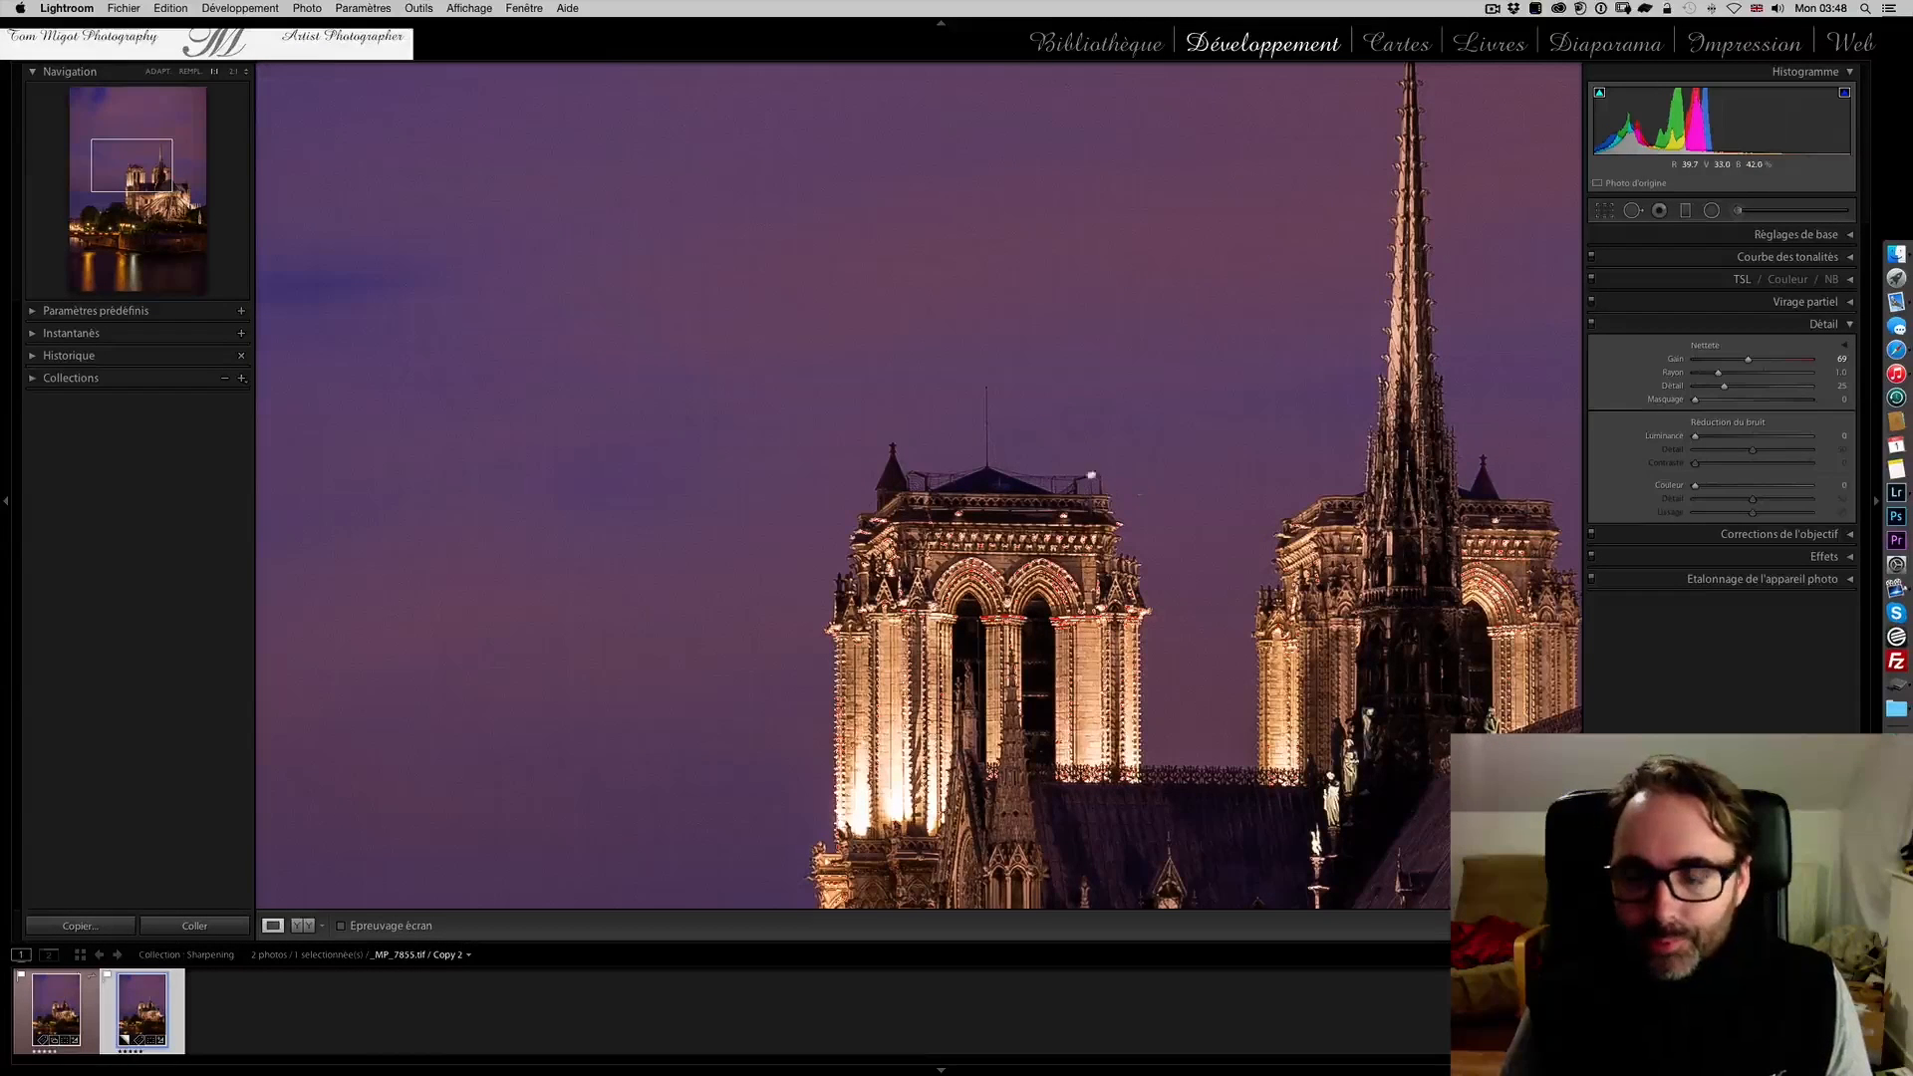
Return to the full photo view, try a Netteté Détail of 33 and lower it to 24 with the grayscale preview
left_click_drag(1091, 475, 1011, 419)
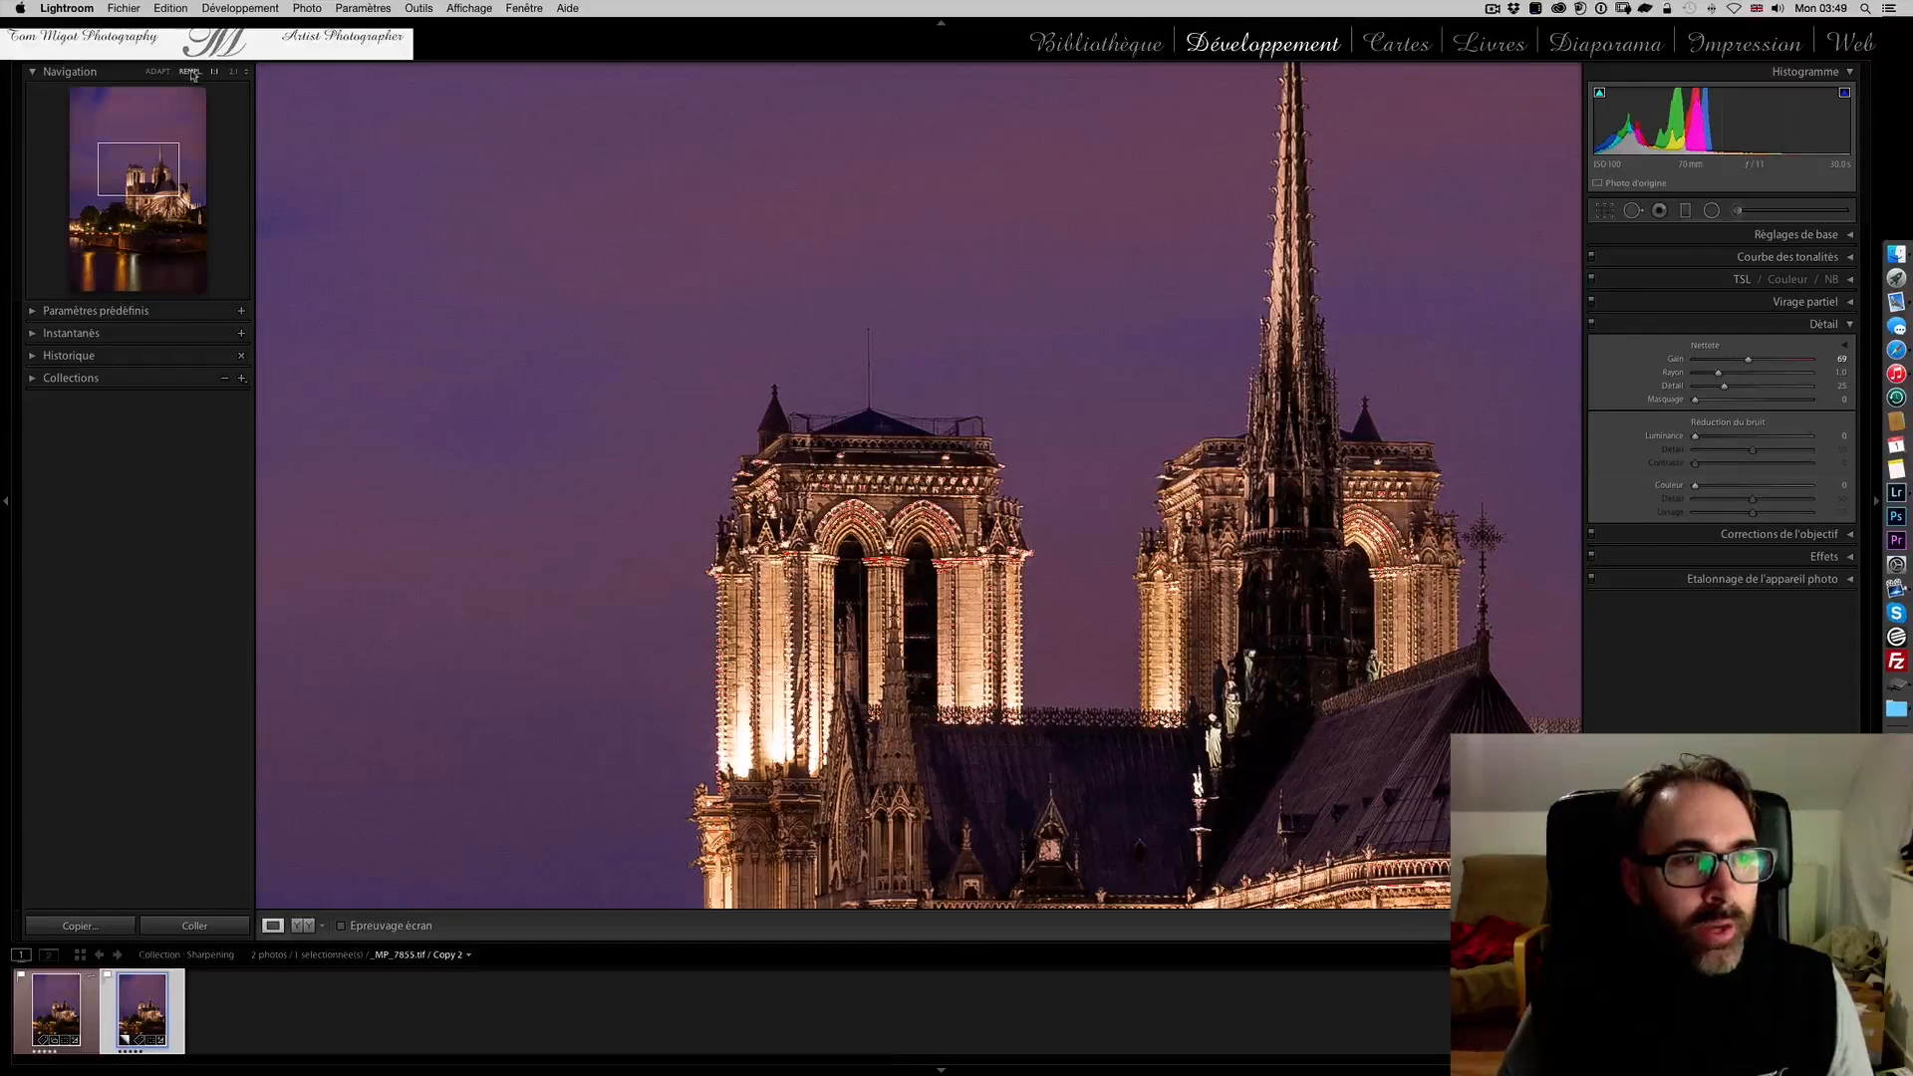
left_click(157, 72)
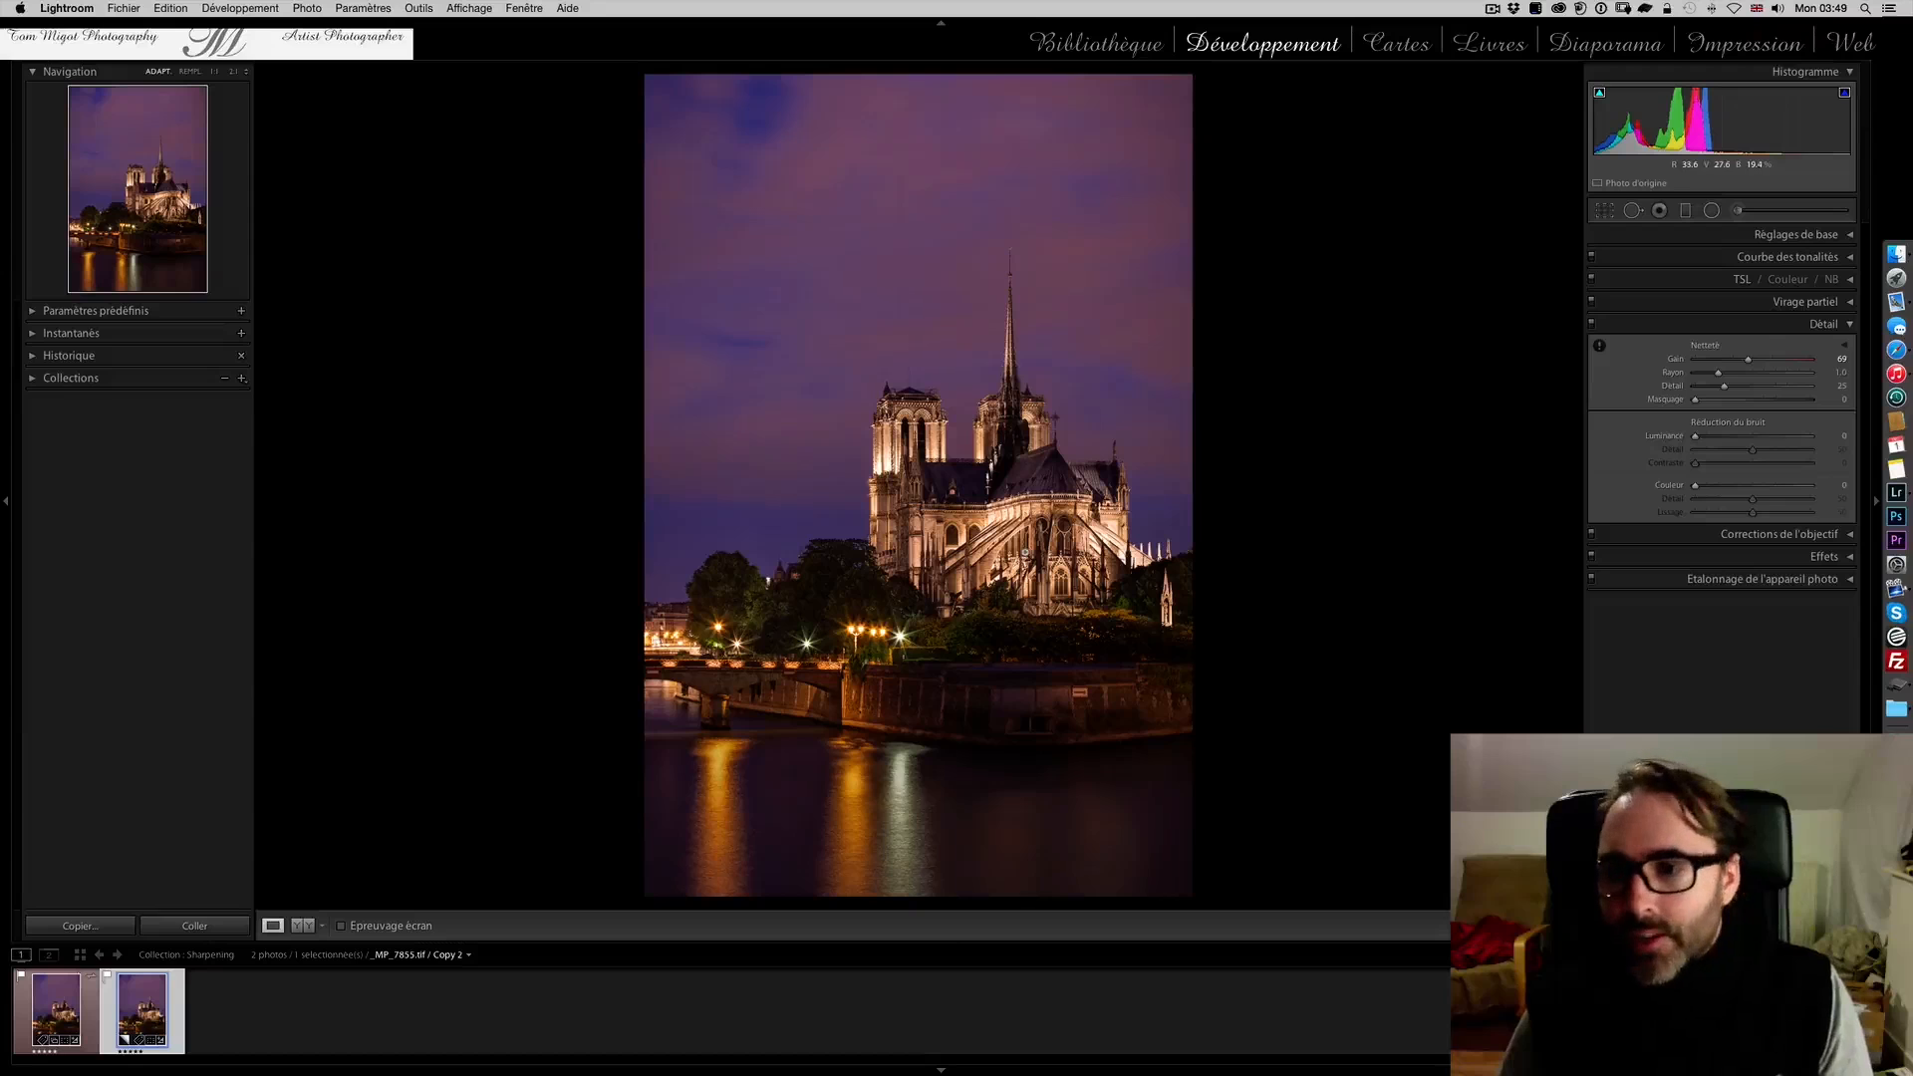
mouse_move(1723, 387)
left_mouse_down()
mouse_move(1775, 389)
mouse_move(1701, 391)
mouse_move(1732, 388)
left_mouse_up()
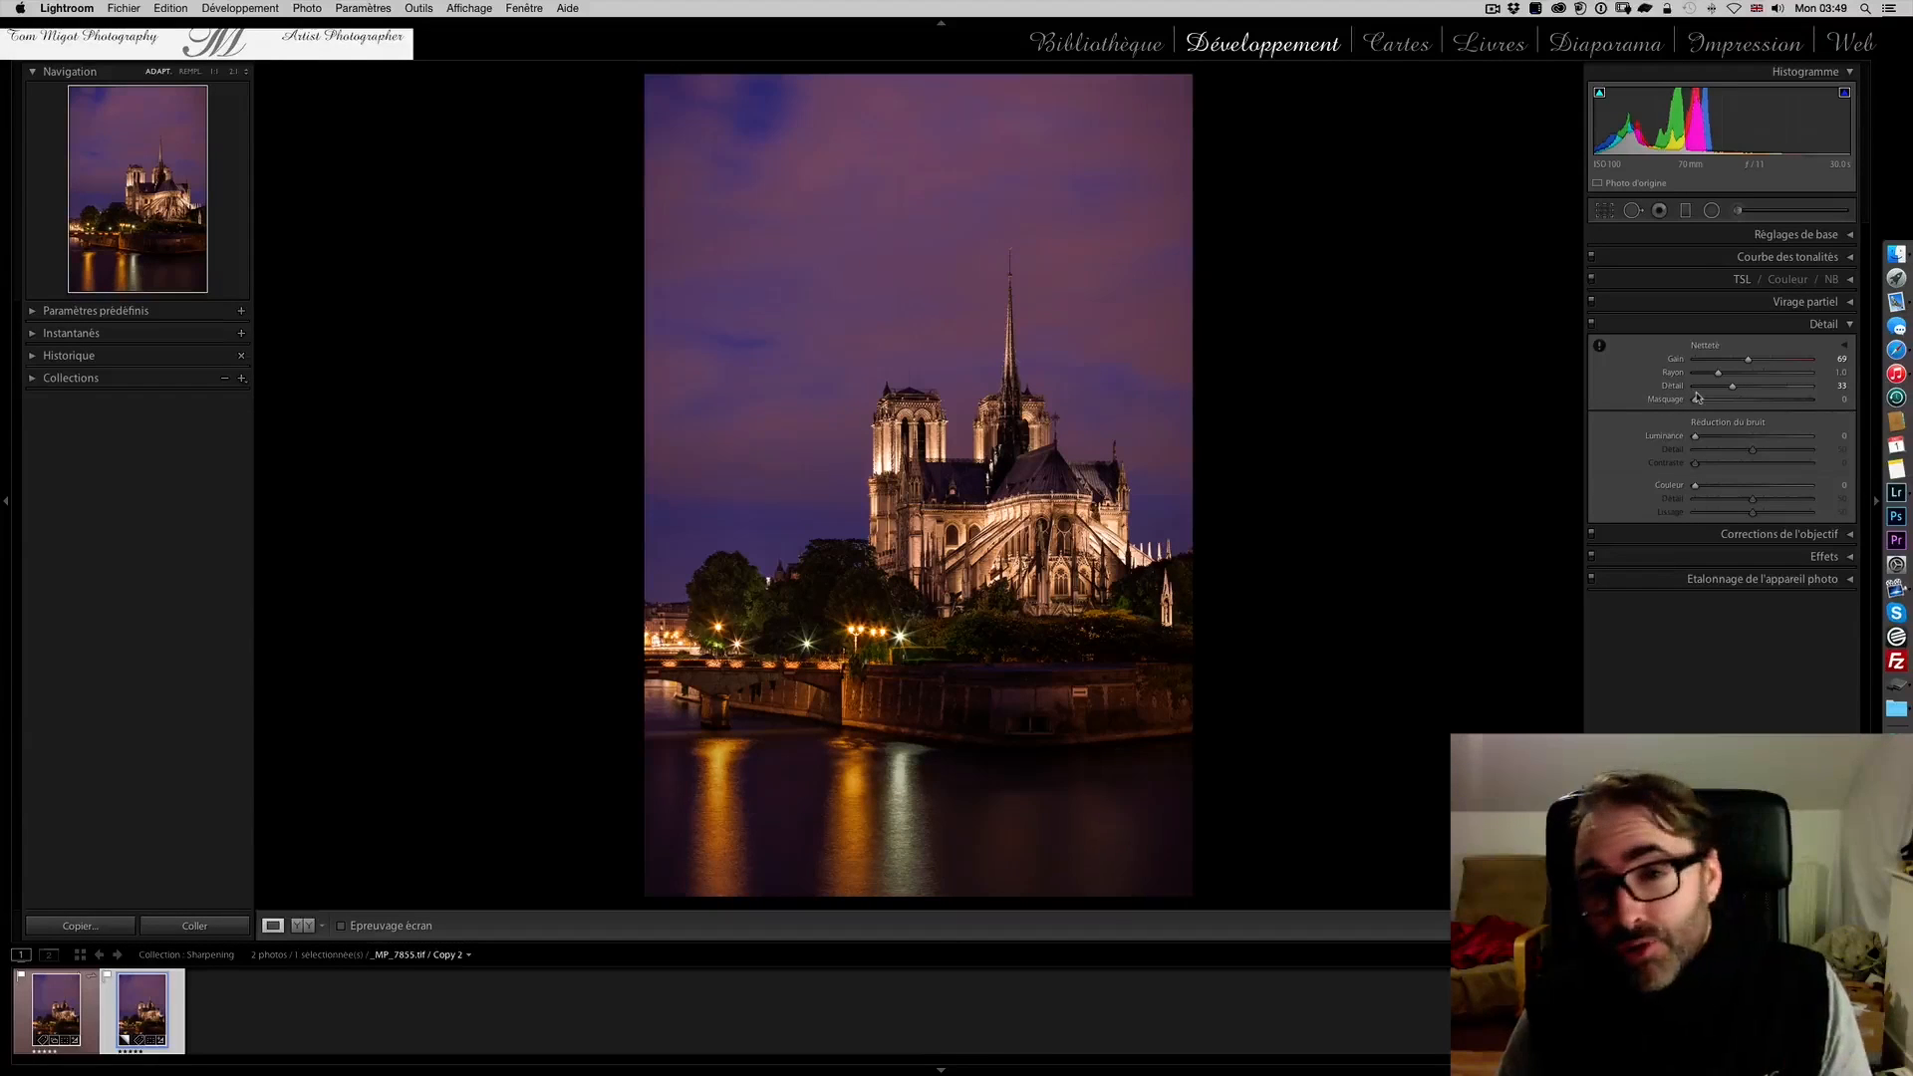
key("alt")
mouse_move(1733, 389)
left_mouse_down()
mouse_move(1691, 389)
mouse_move(1723, 390)
left_mouse_up()
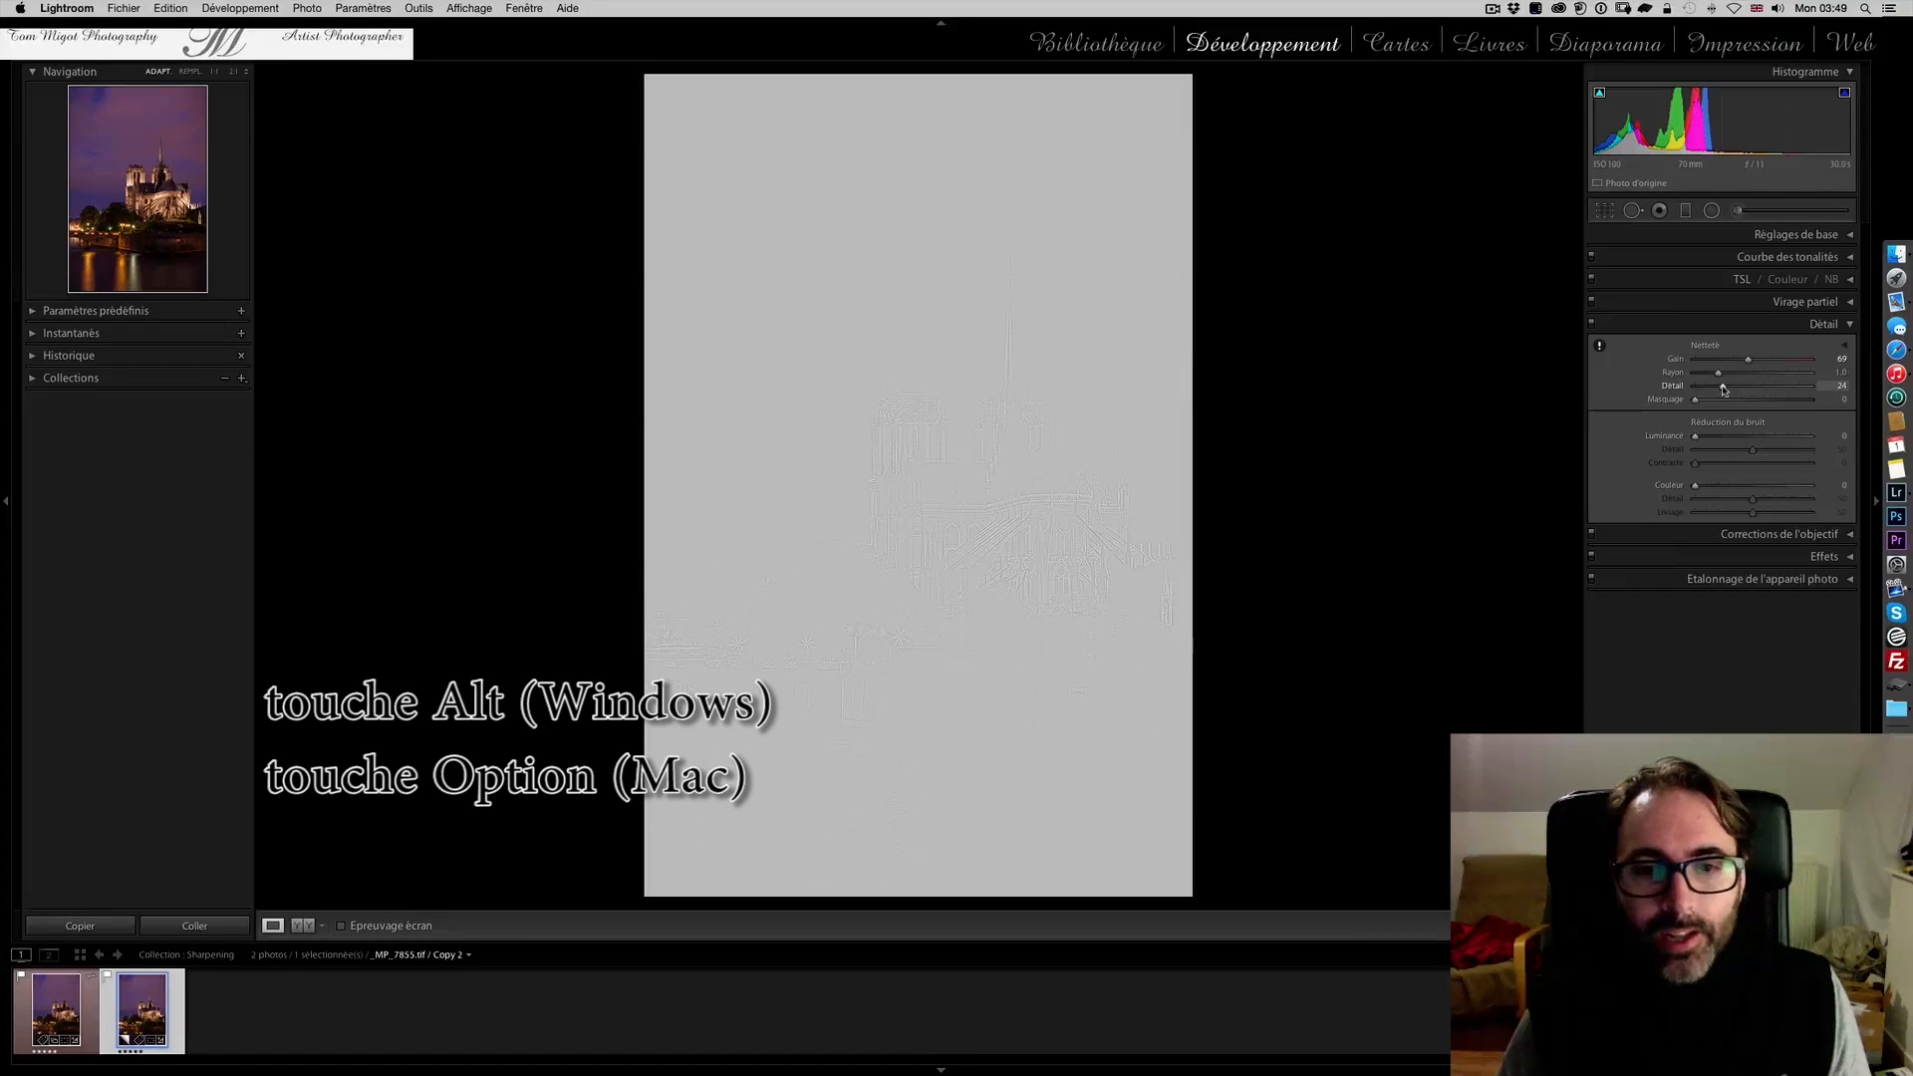
Preview the Netteté Détail in grayscale at 0, and raise it to 72
left_click_drag(1724, 389, 1652, 392)
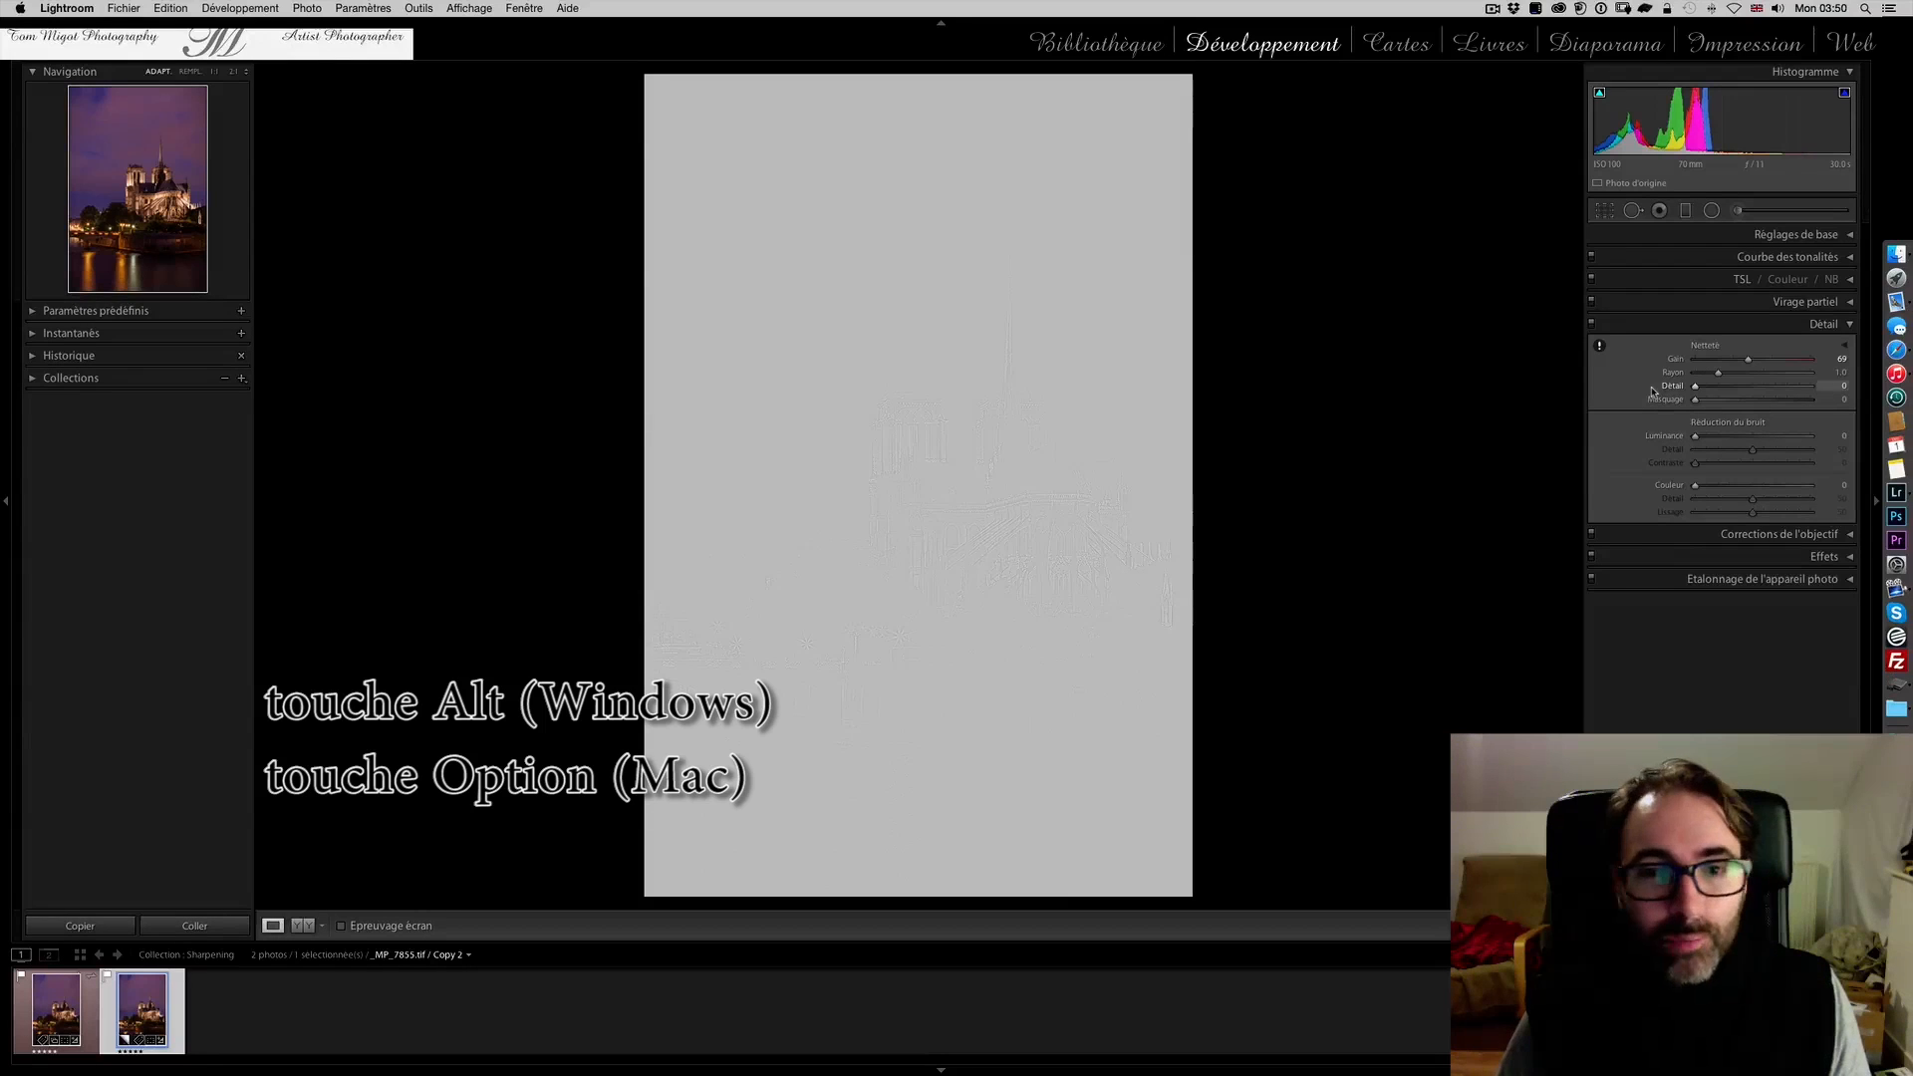
left_click_drag(1652, 392, 1723, 390)
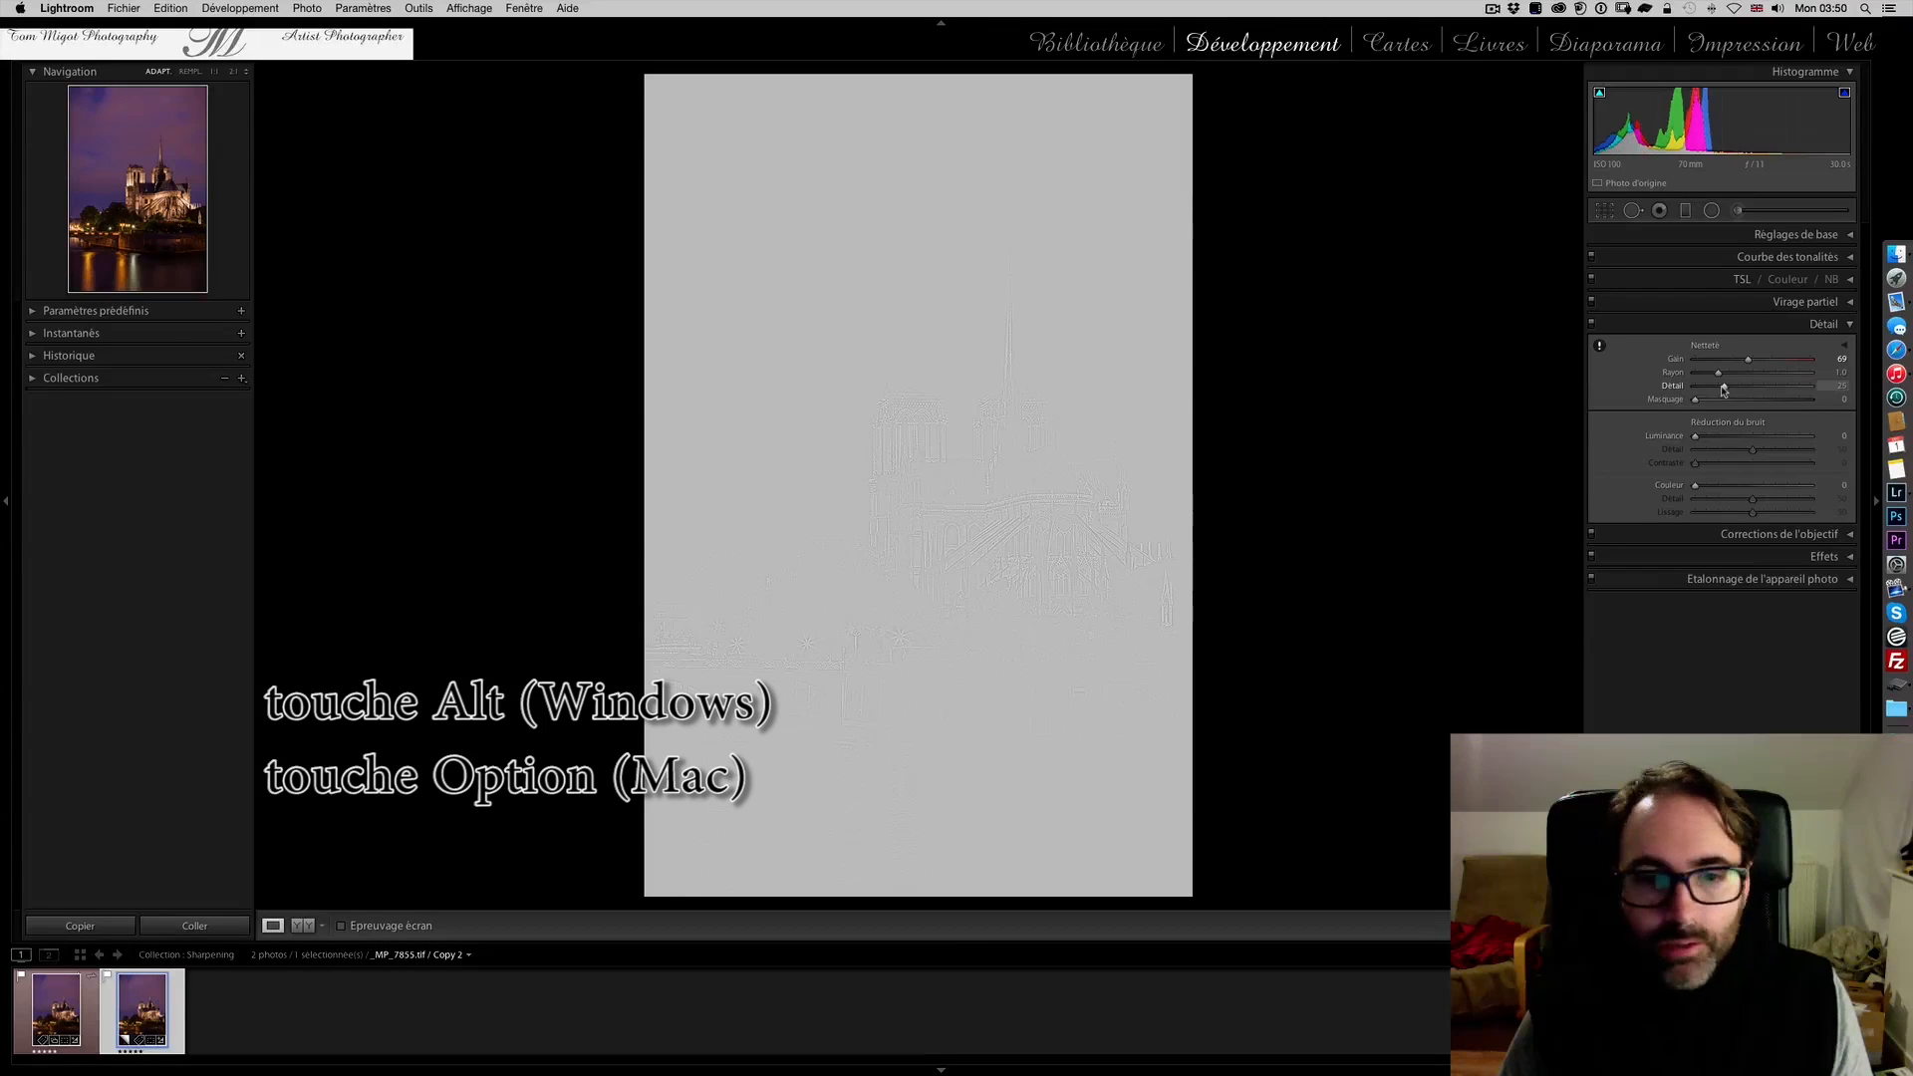
left_click_drag(1723, 390, 1775, 389)
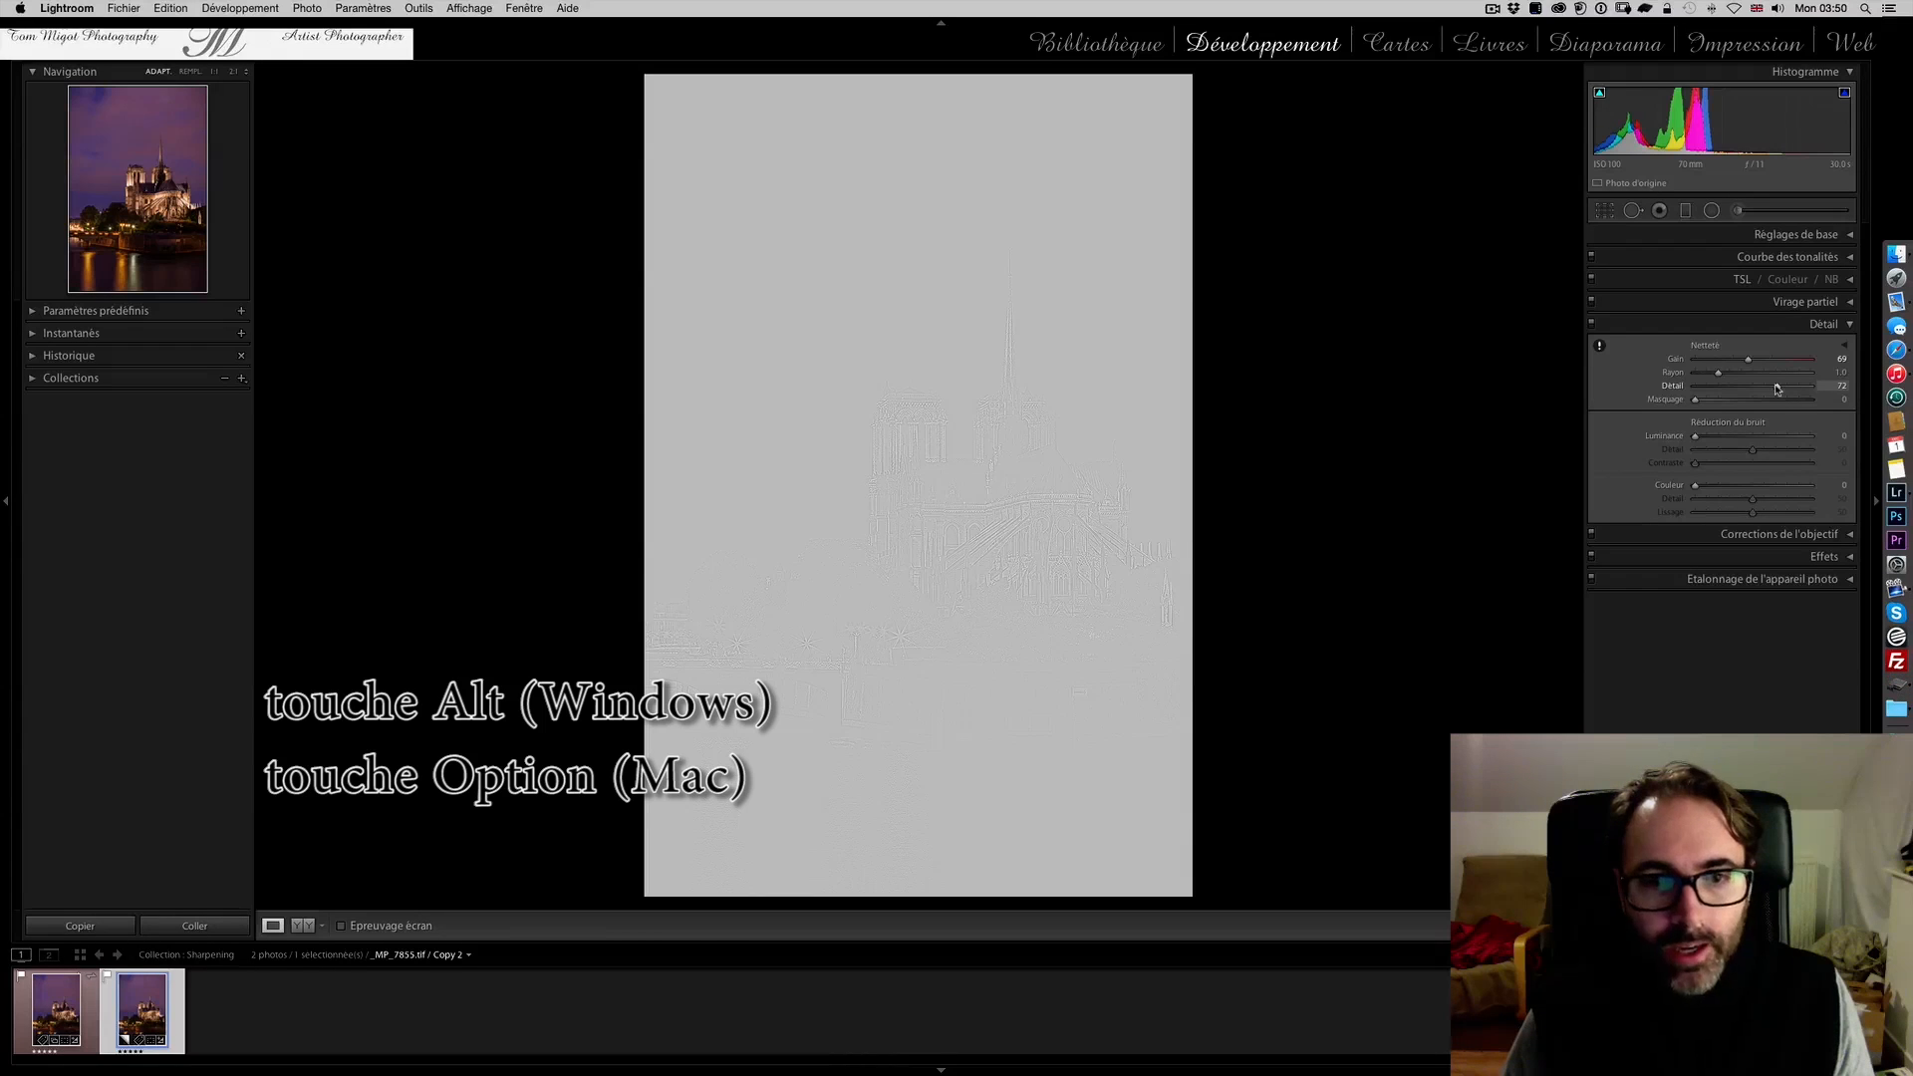
left_click_drag(1776, 388, 1777, 388)
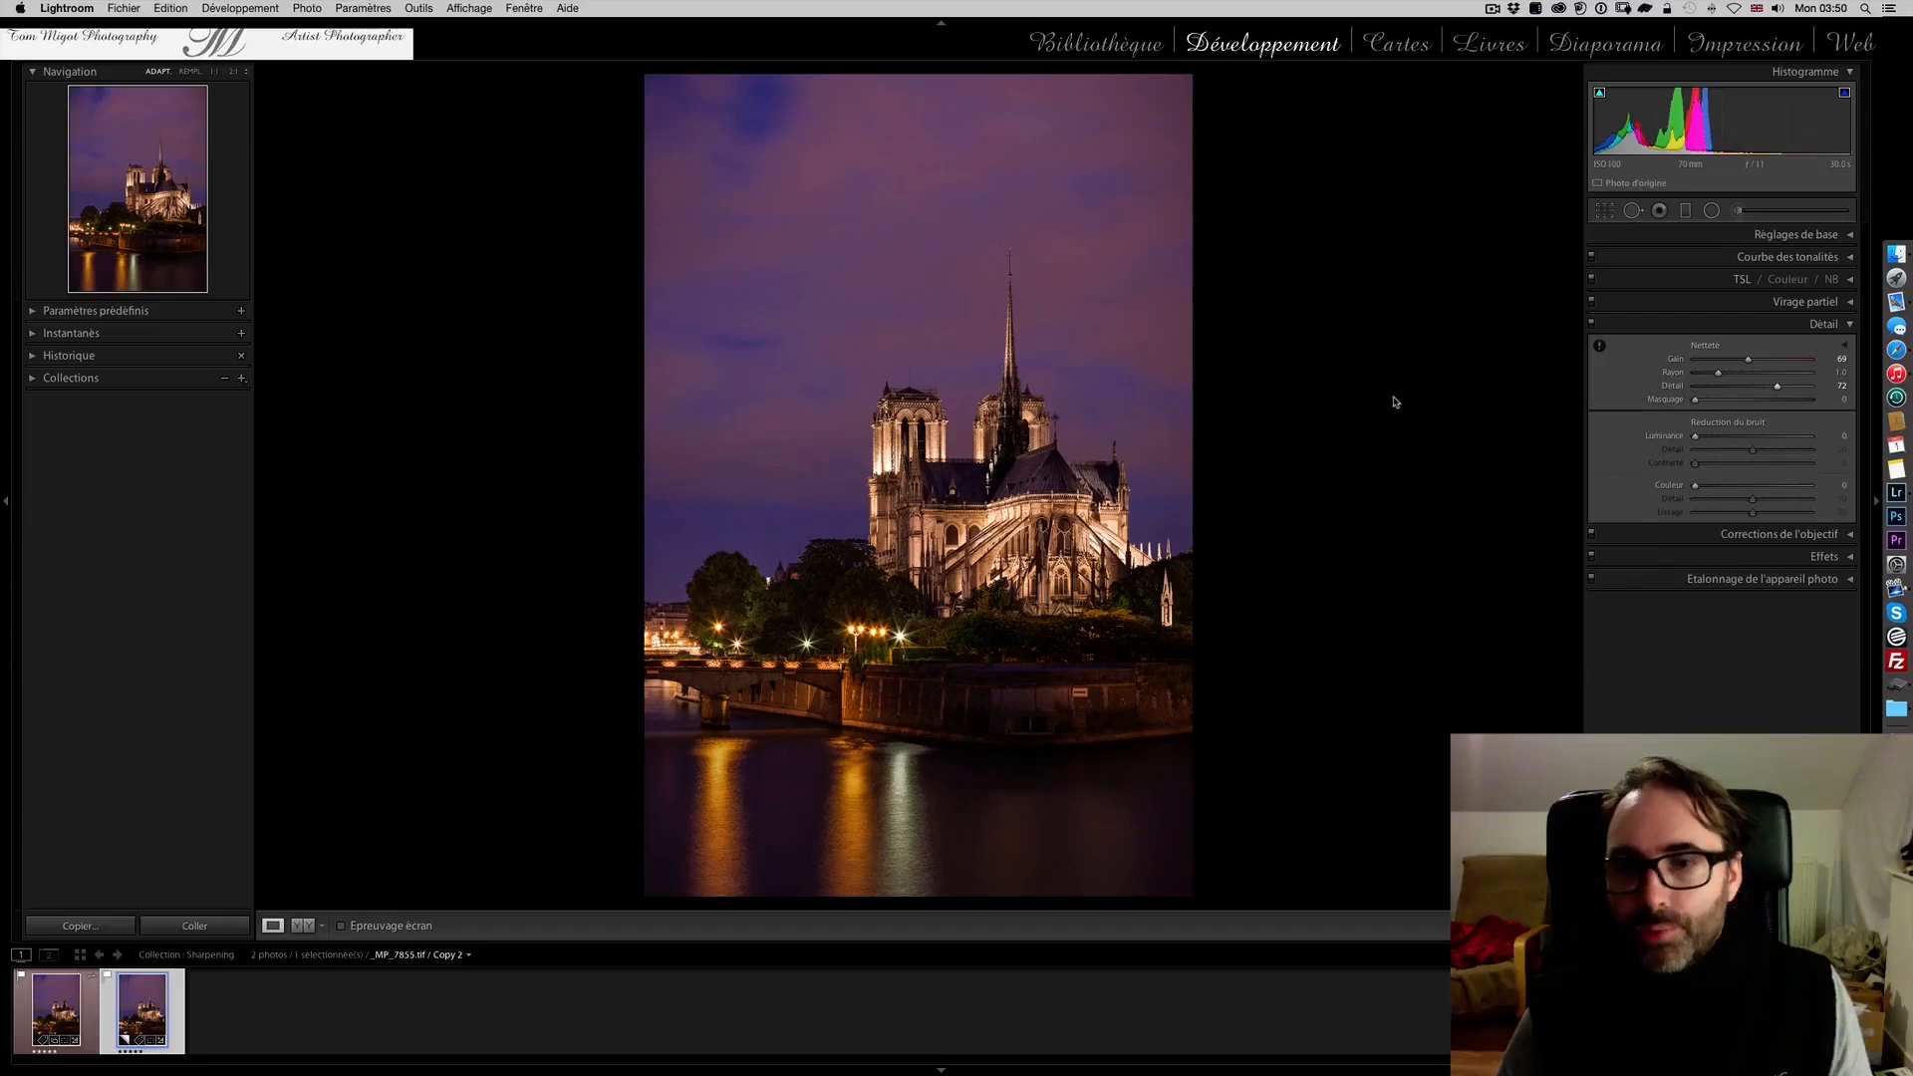
Inspect the cathedral towers and sky at 1:1 and 2:1, and return to the full photo view
left_click(961, 408)
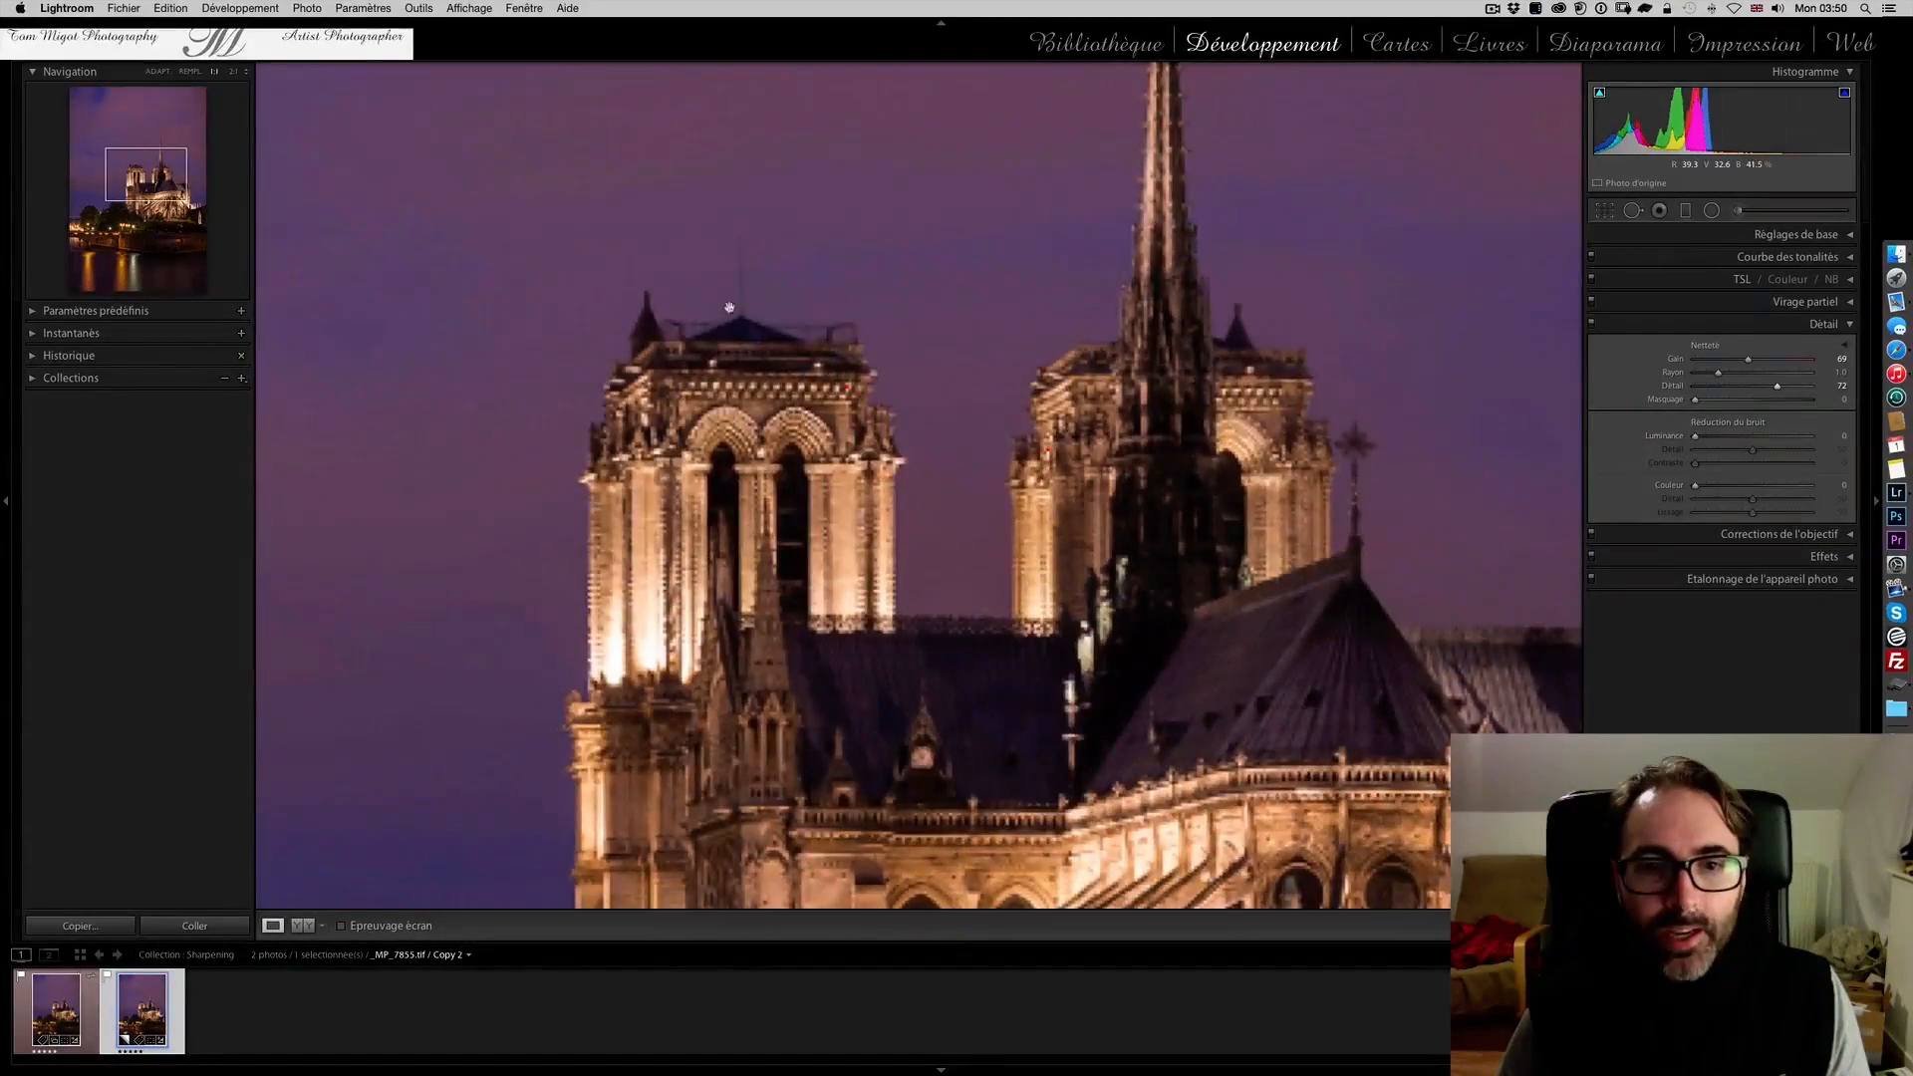
left_click(235, 72)
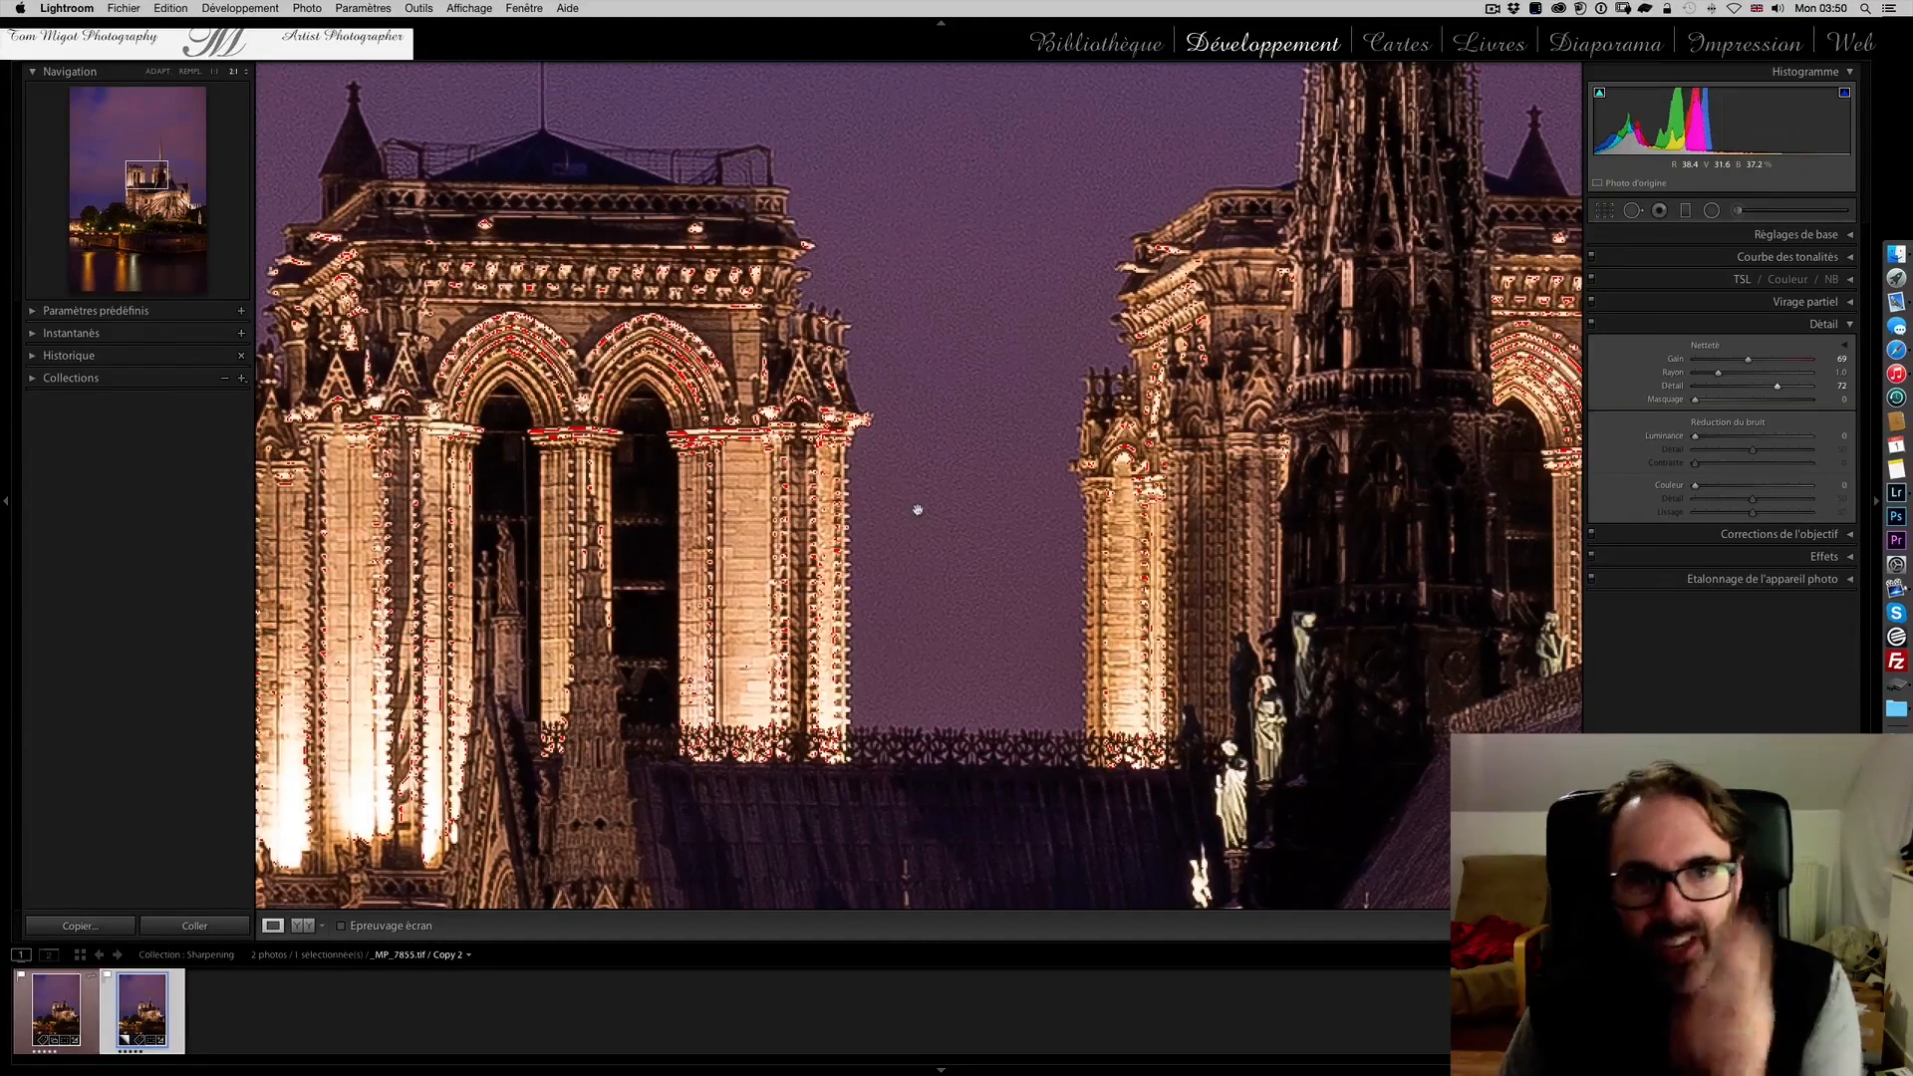
left_click(888, 413)
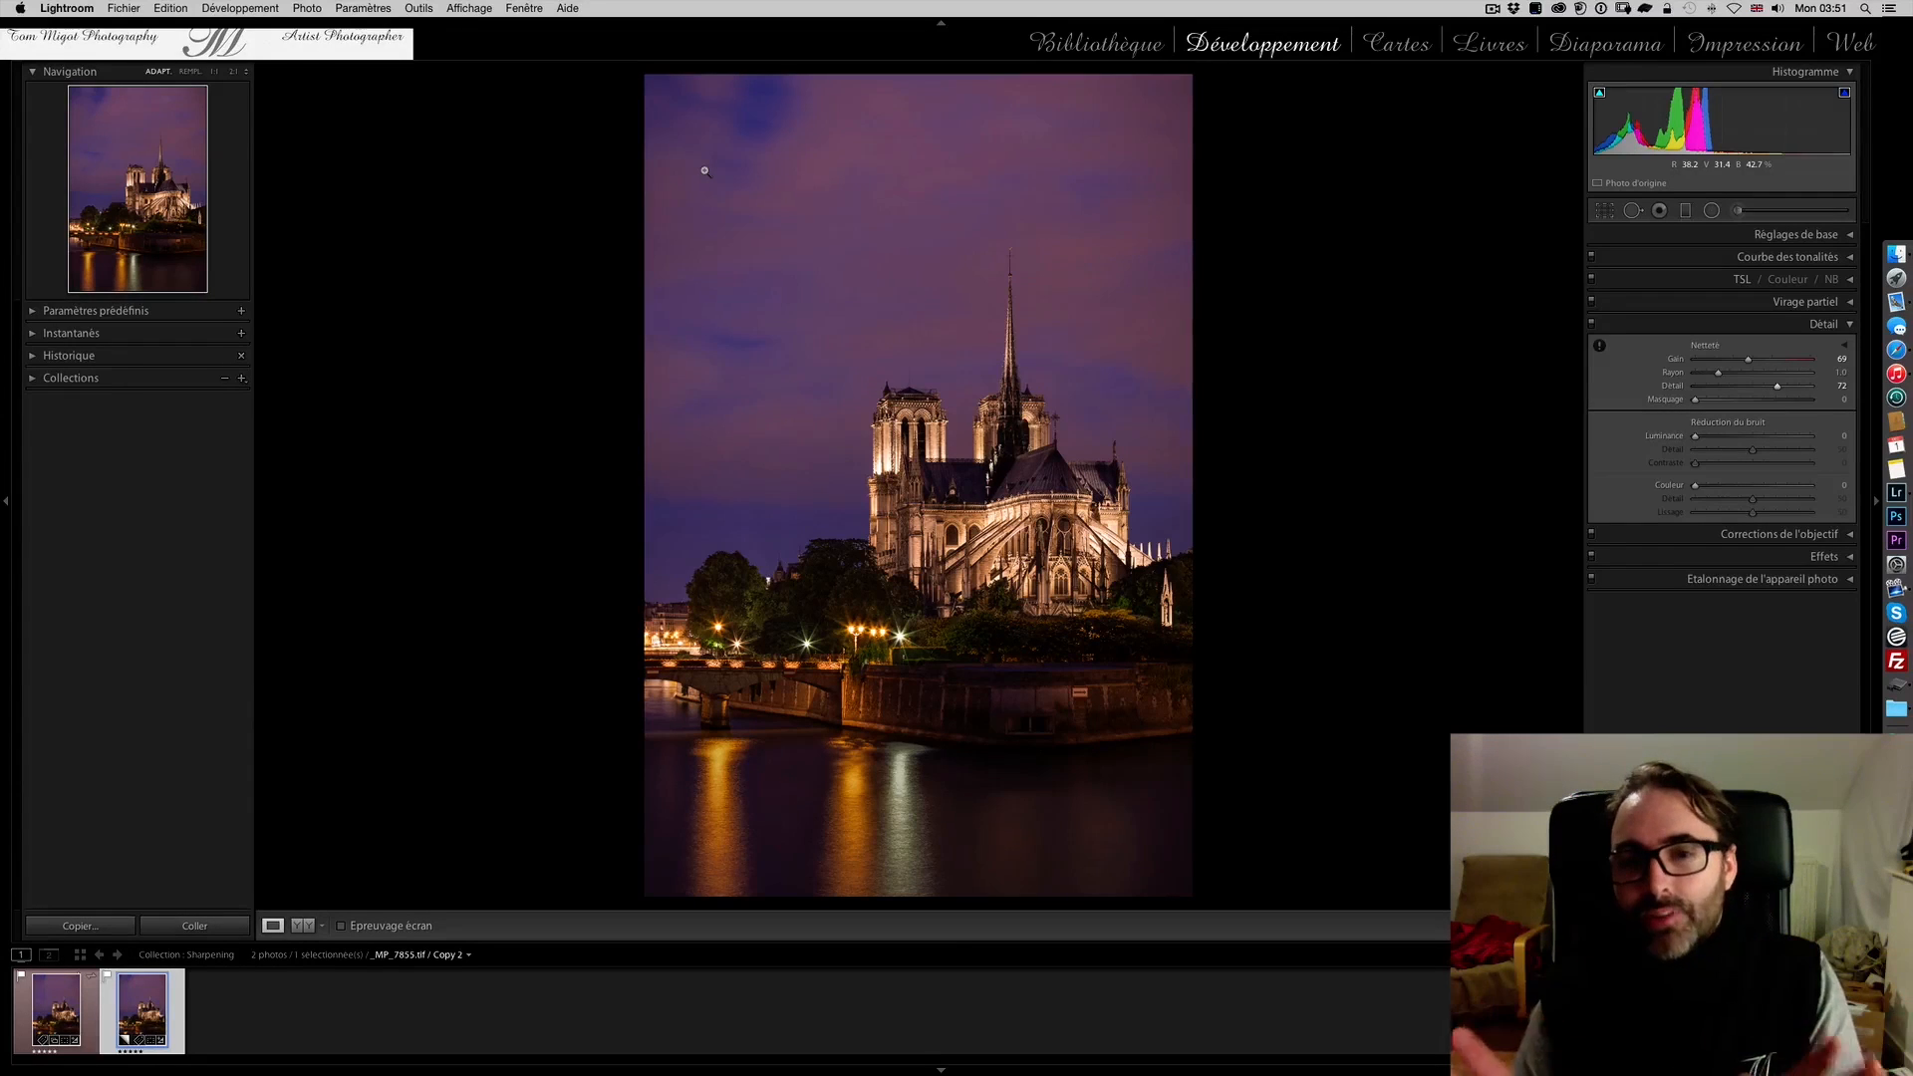
Set the Netteté Masquage to 21 using the black-and-white mask preview
left_click_drag(1695, 400, 1639, 408)
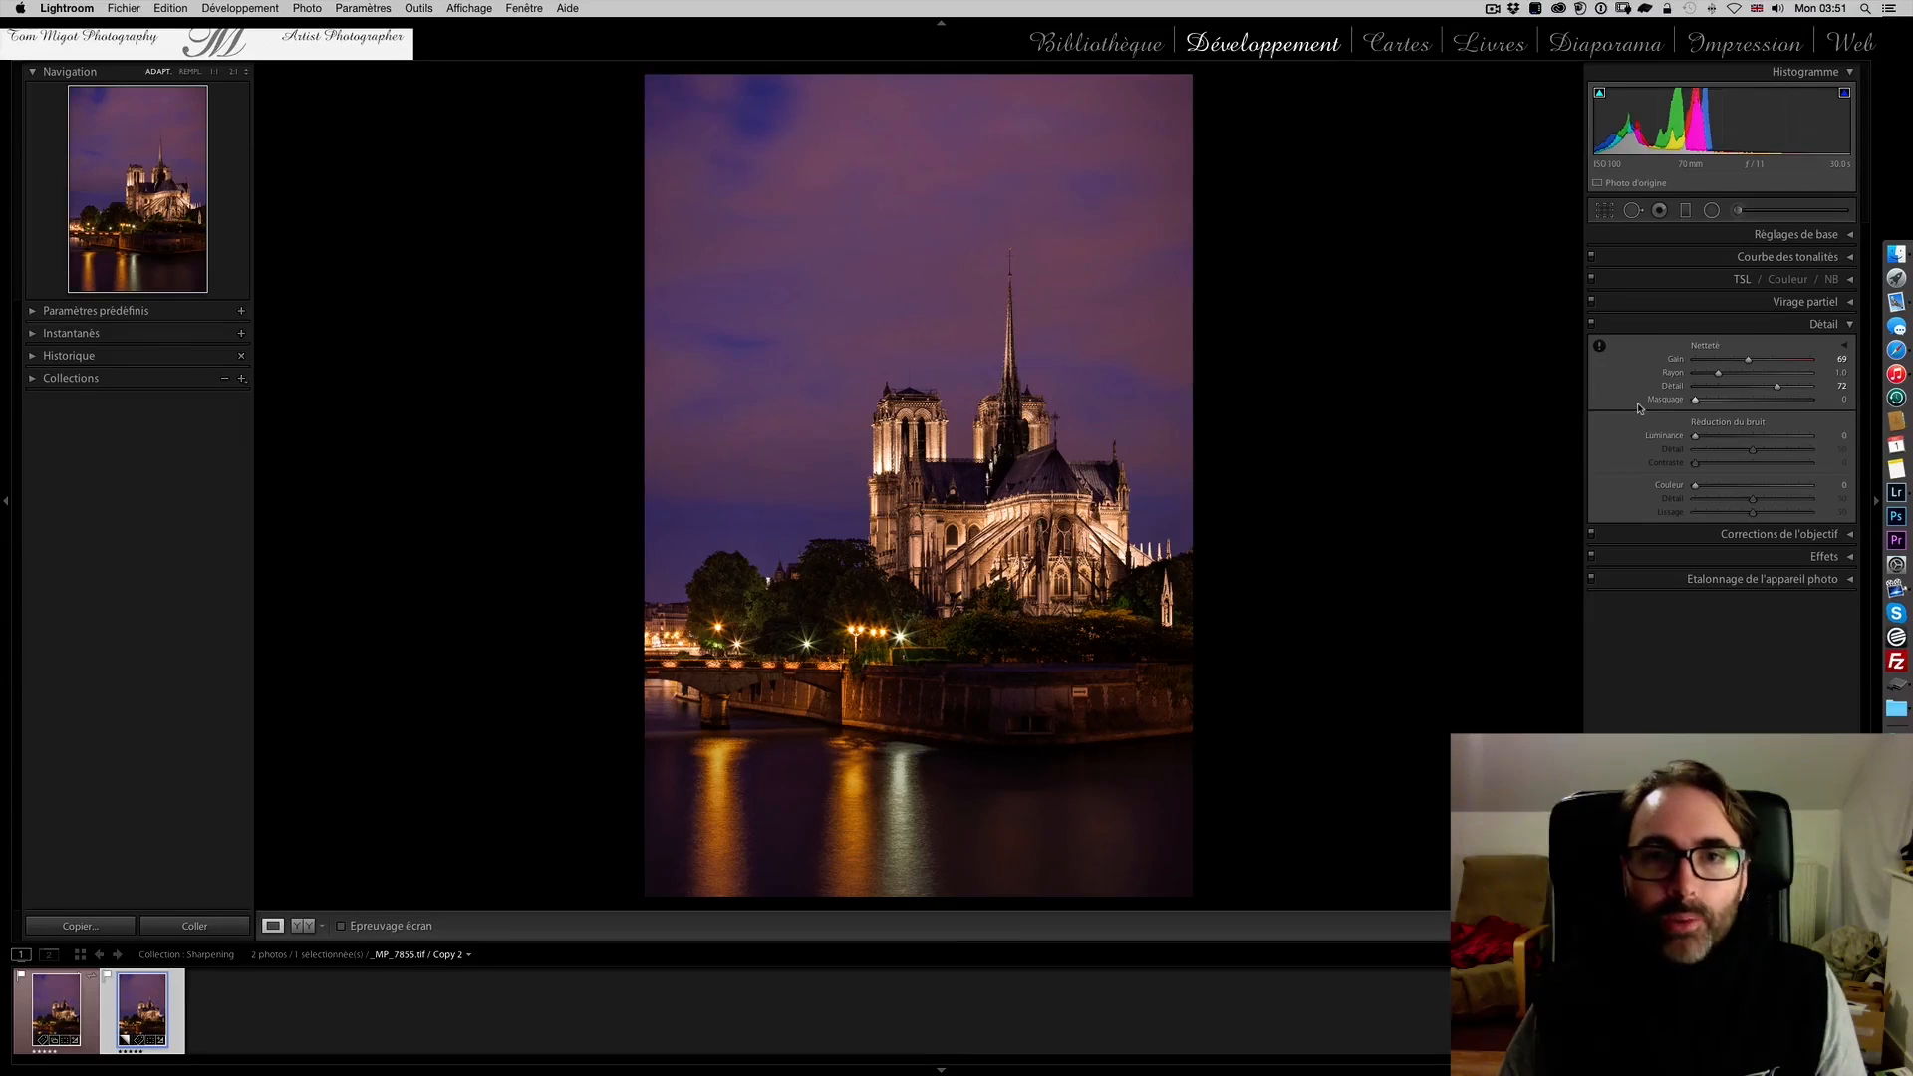
key("alt")
left_click_drag(1676, 400, 1690, 403)
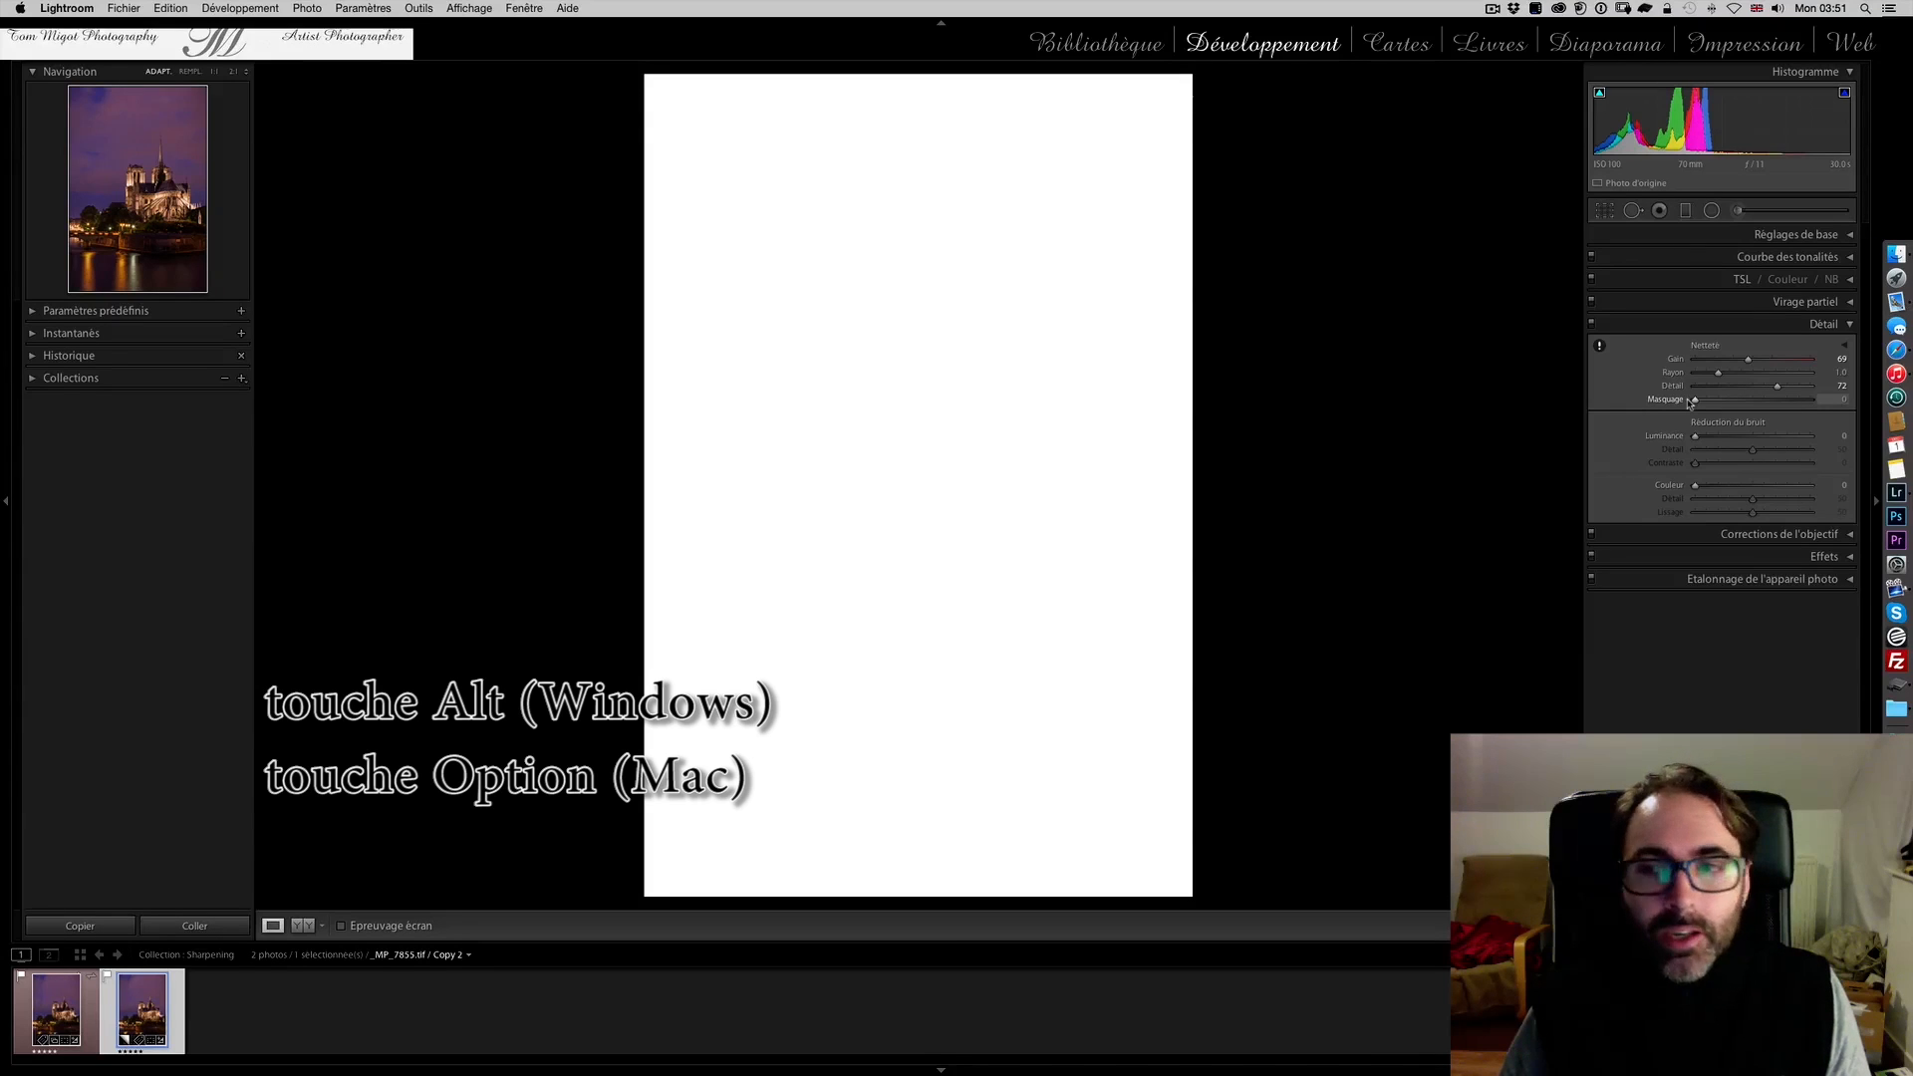
left_click_drag(1697, 401, 1702, 401)
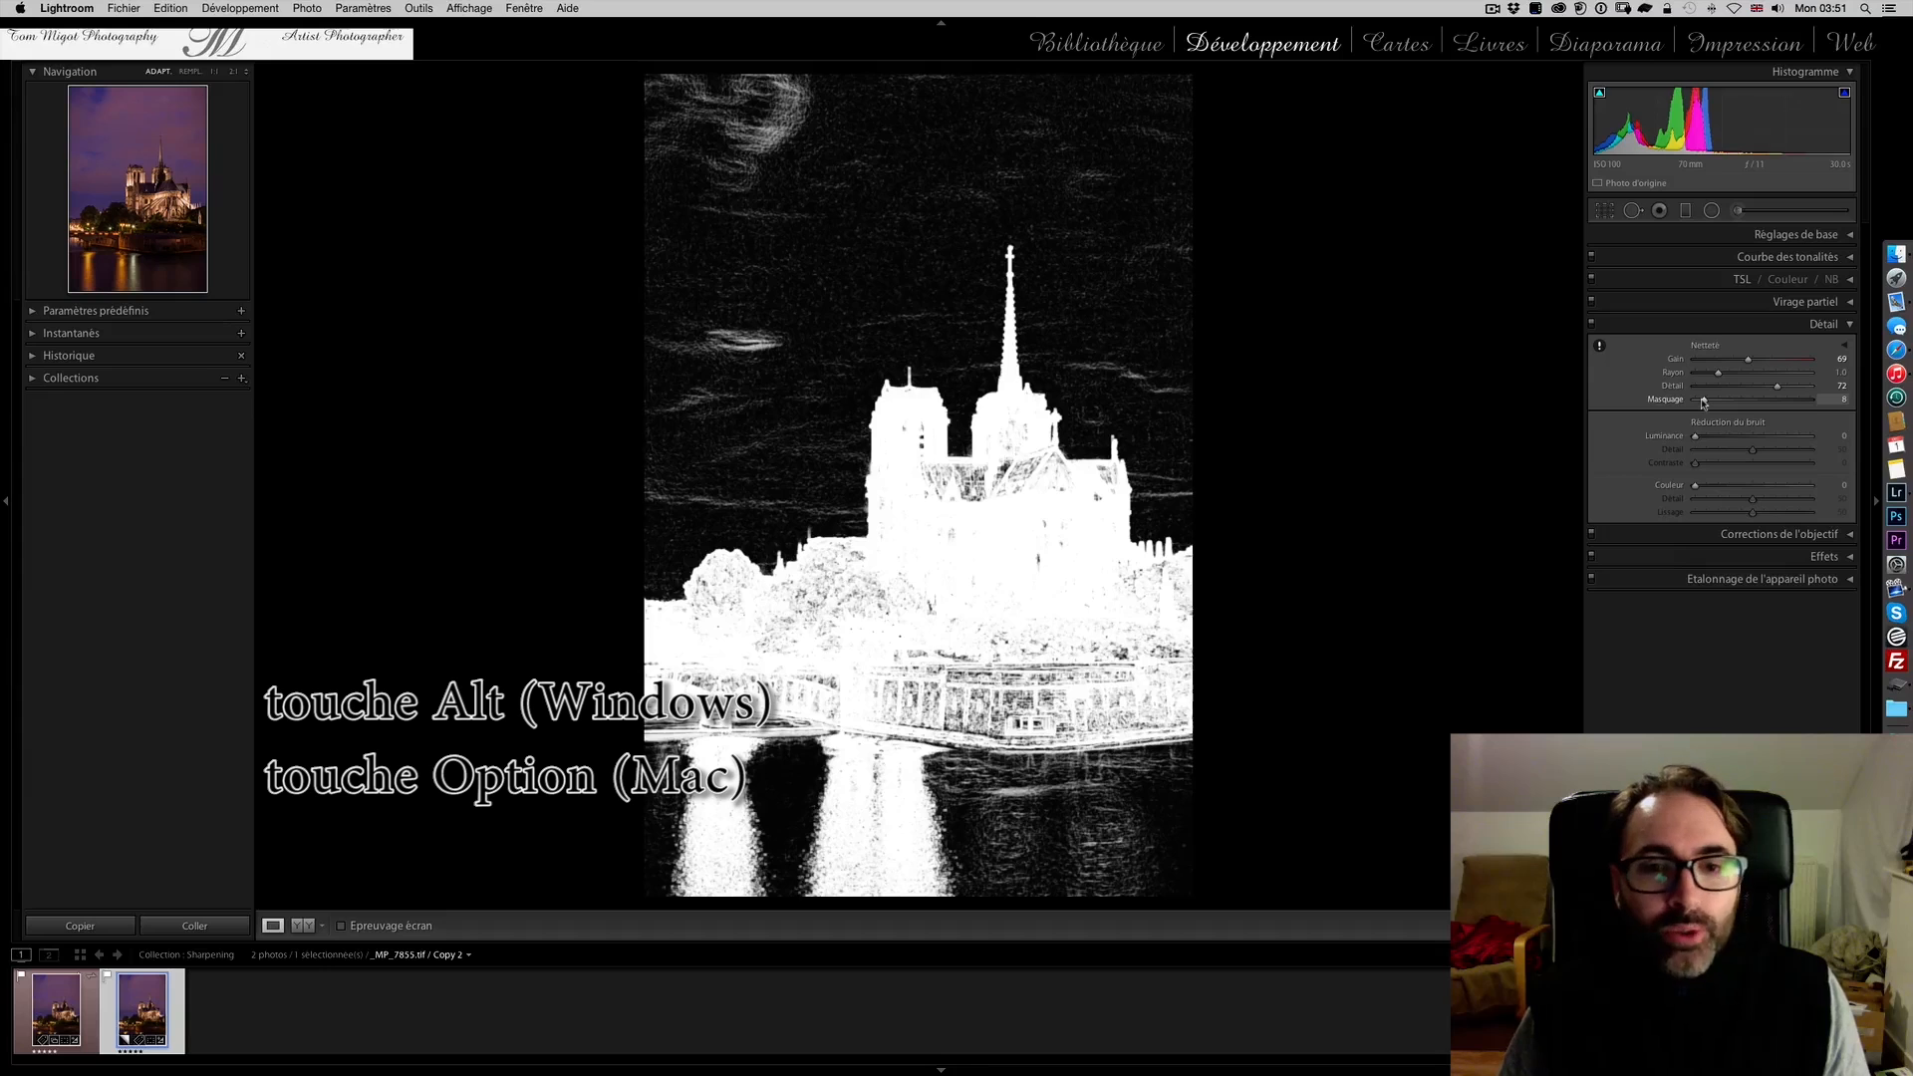
left_click_drag(1704, 401, 1714, 403)
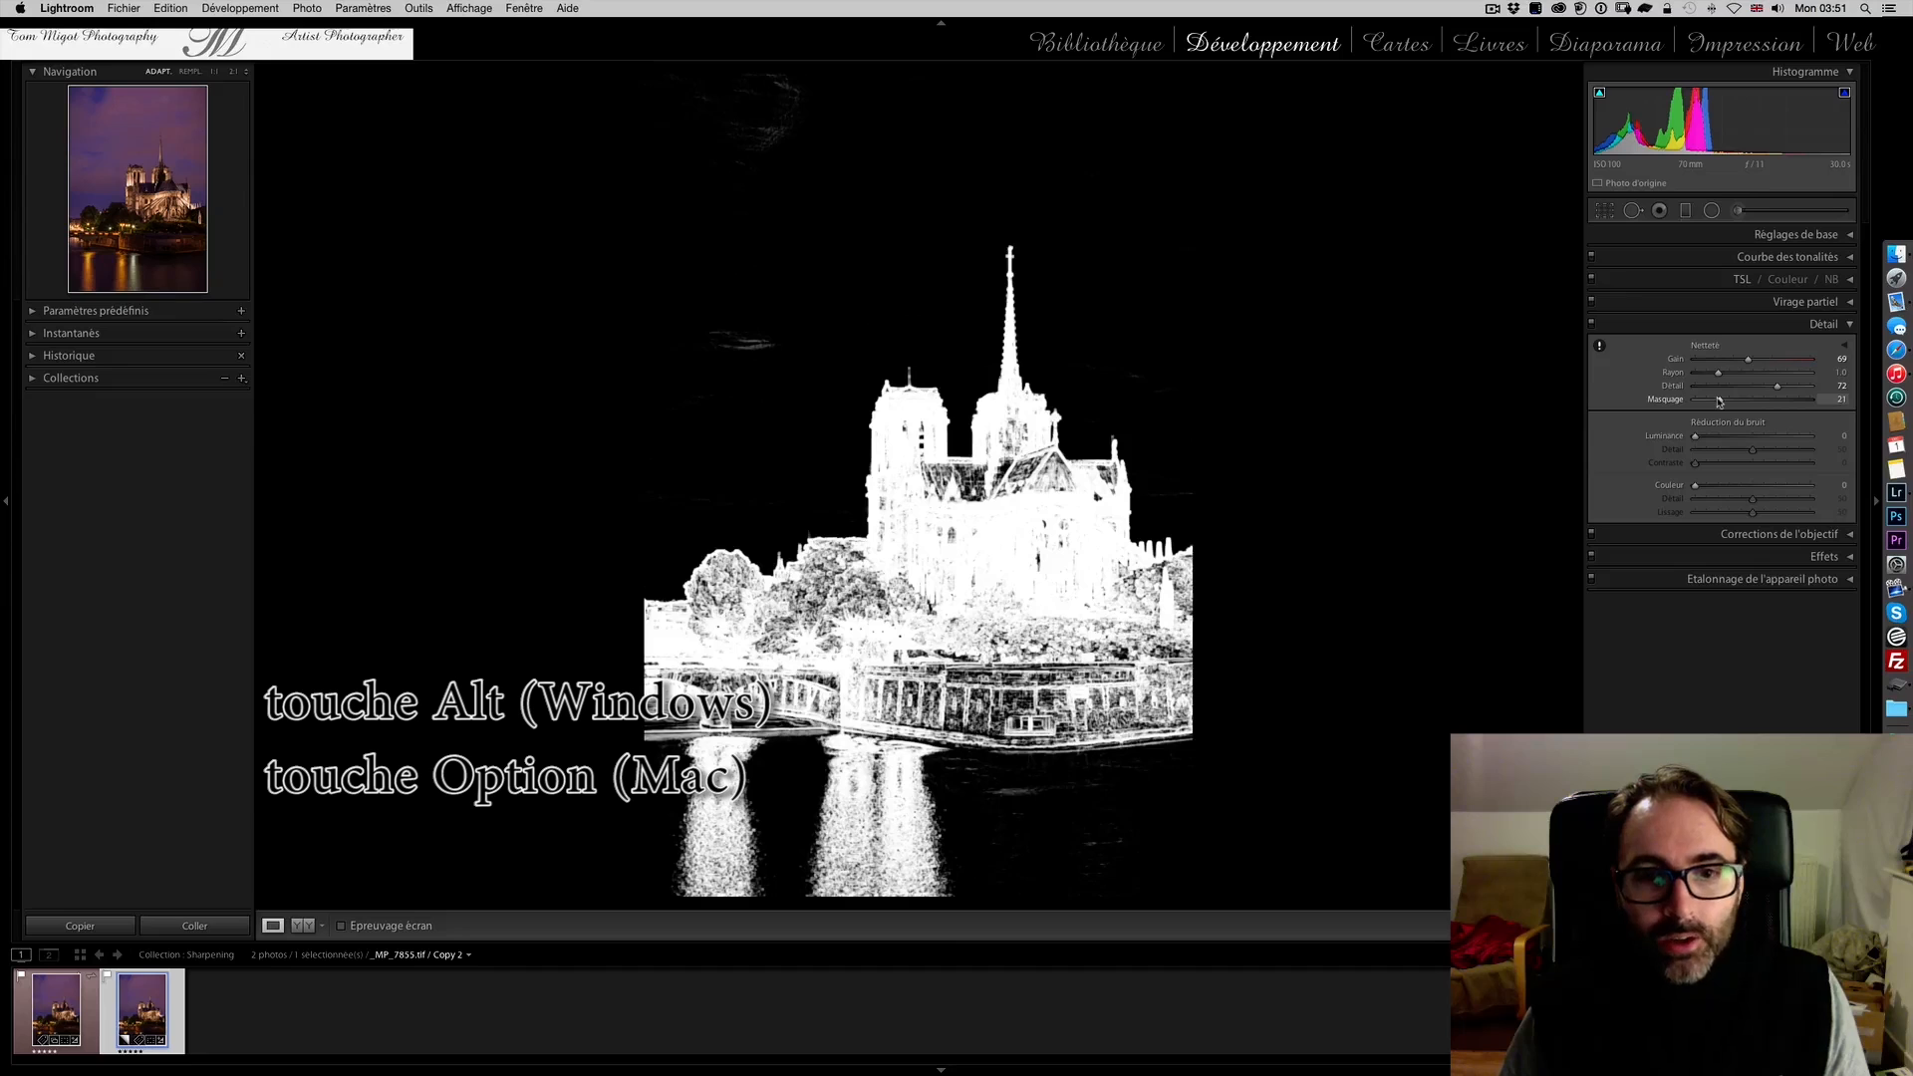
left_click_drag(1719, 402, 1718, 401)
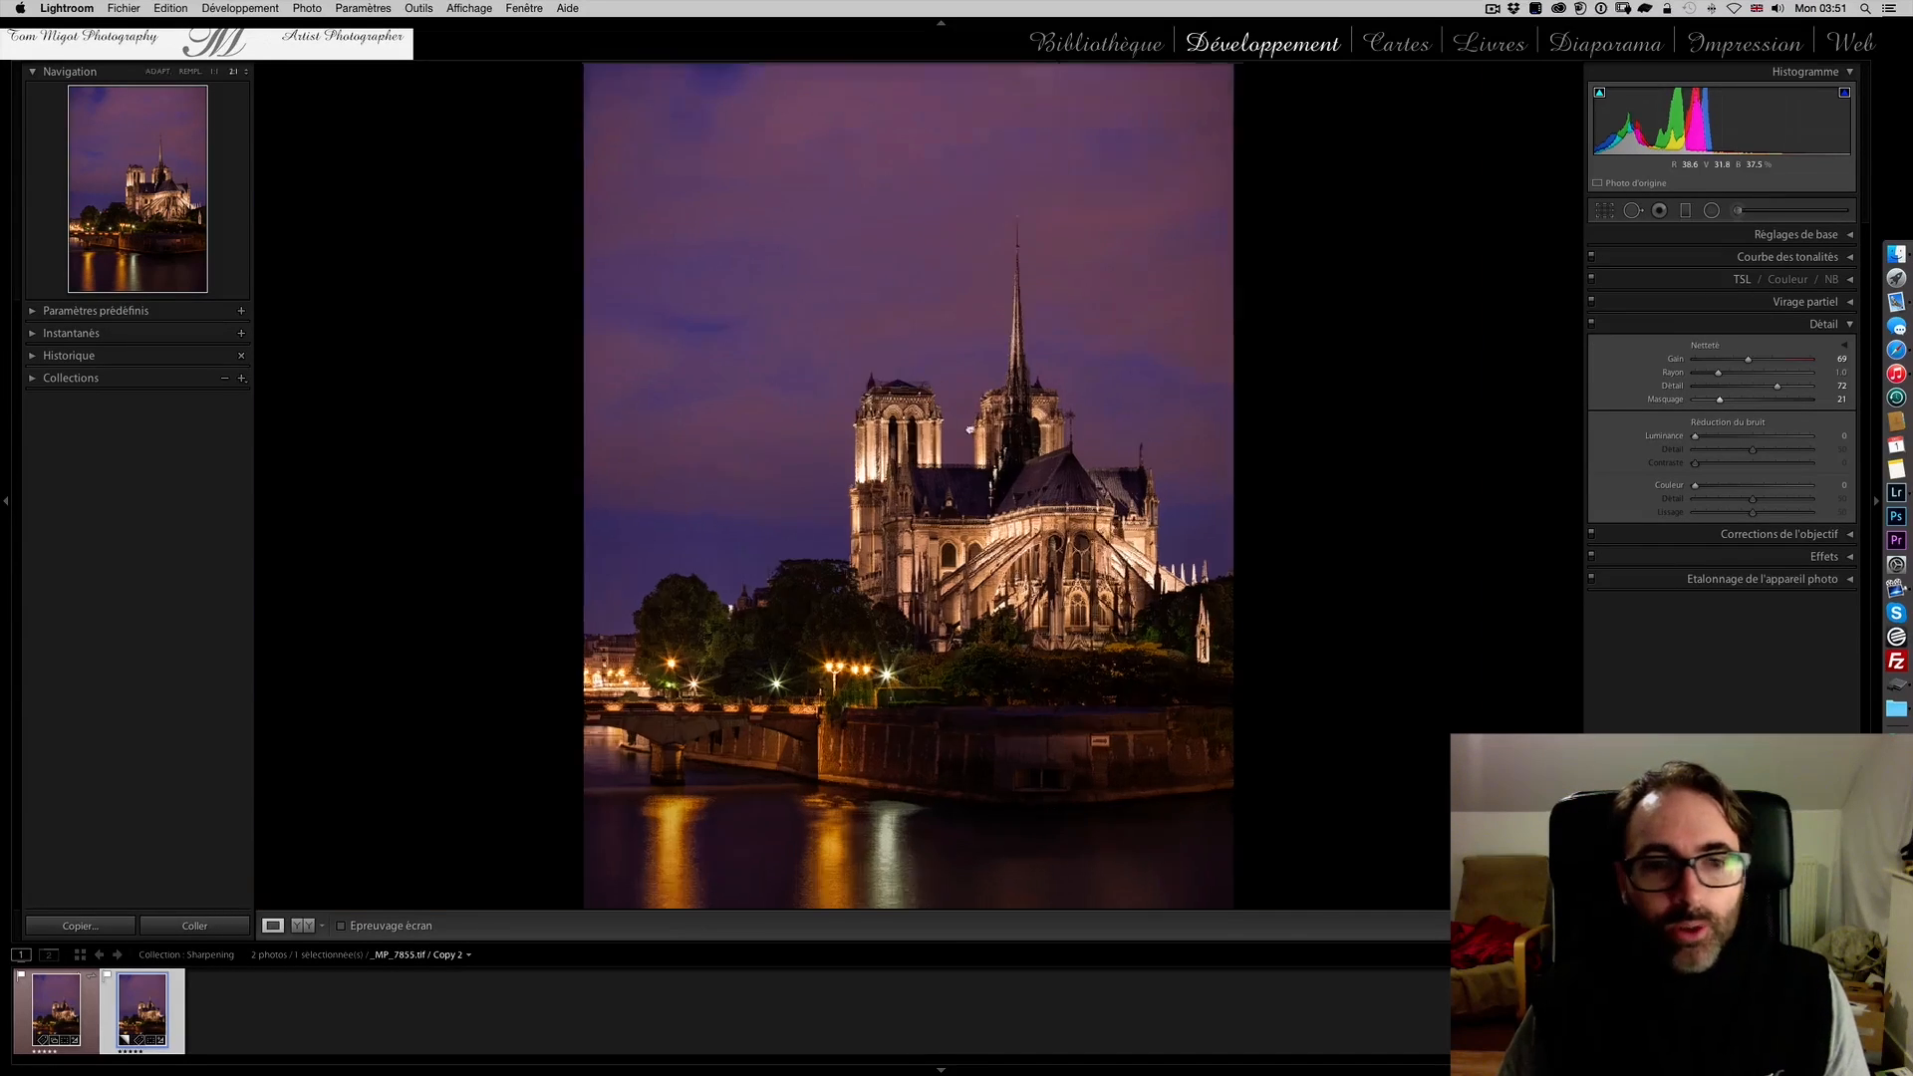
Zoom in on the towers at 2:1 and compare the history states before and after the masking
left_click(937, 446)
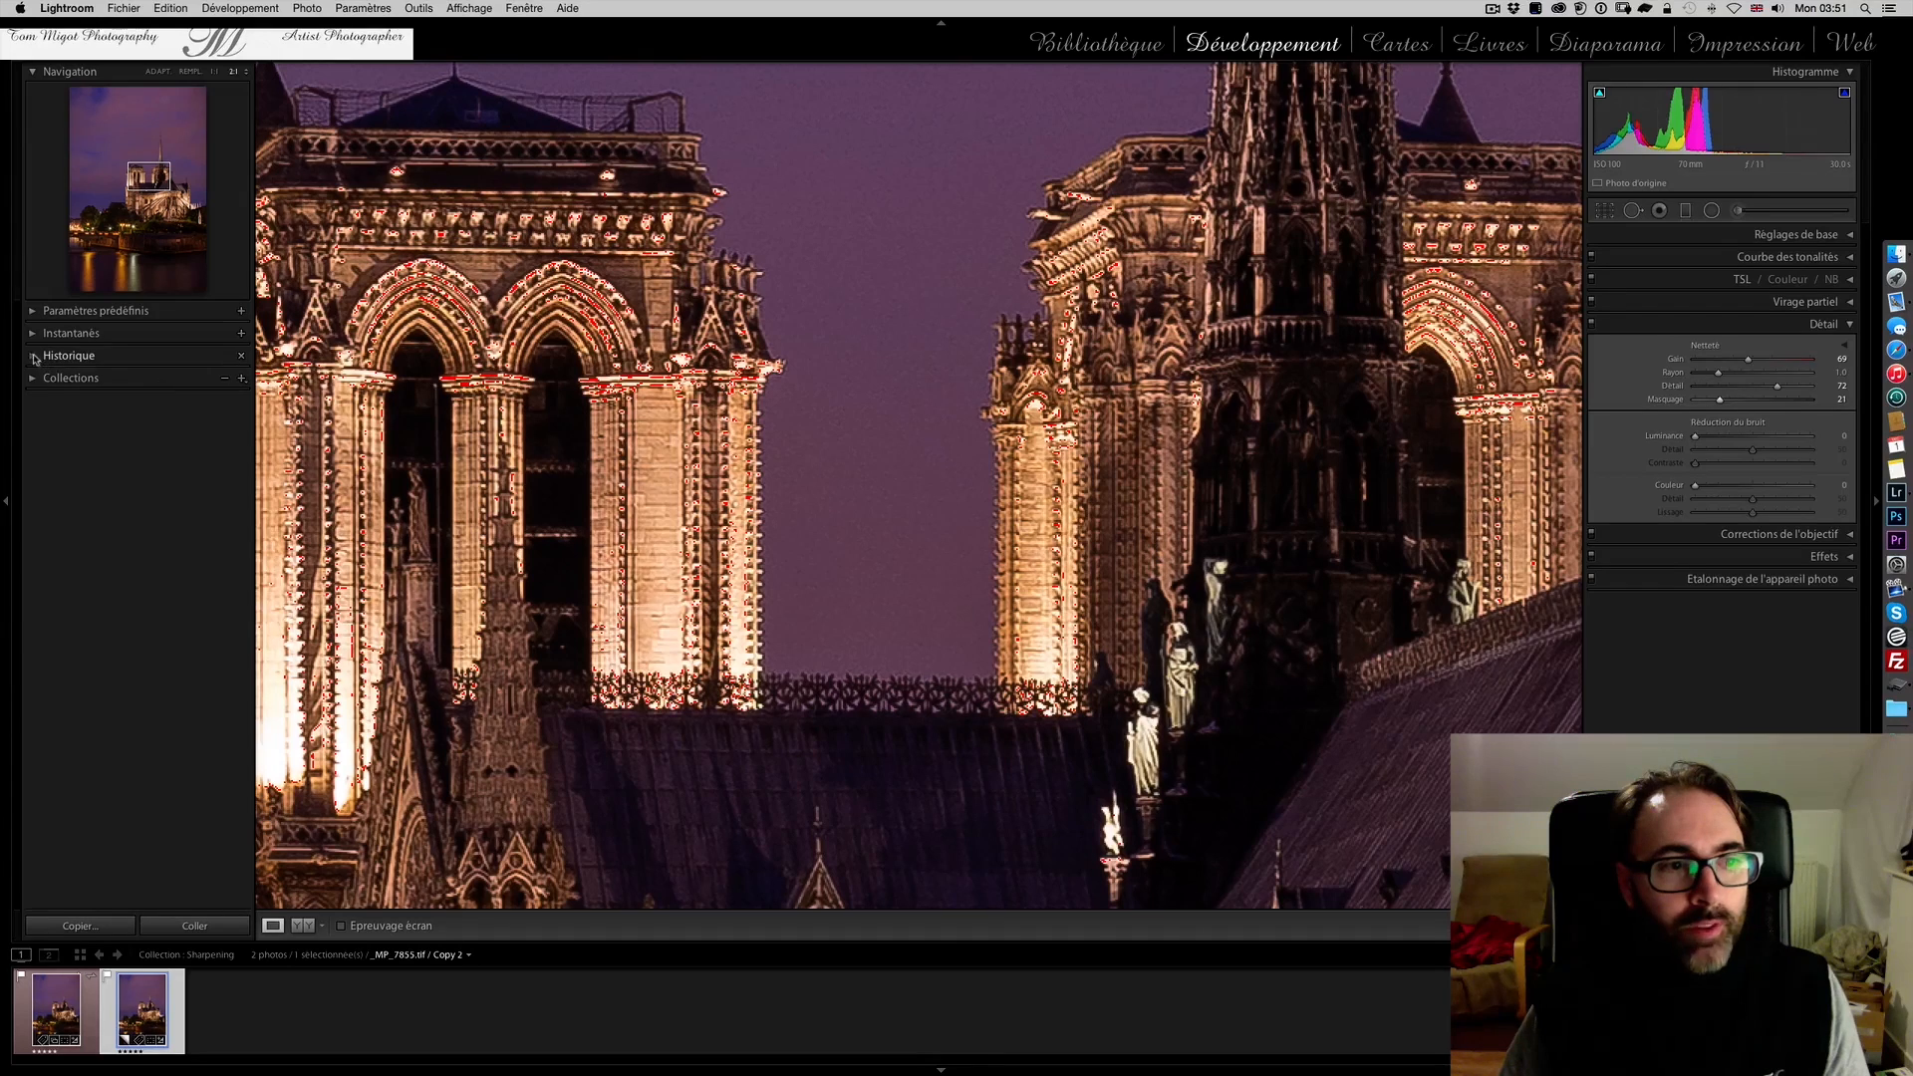
left_click(47, 357)
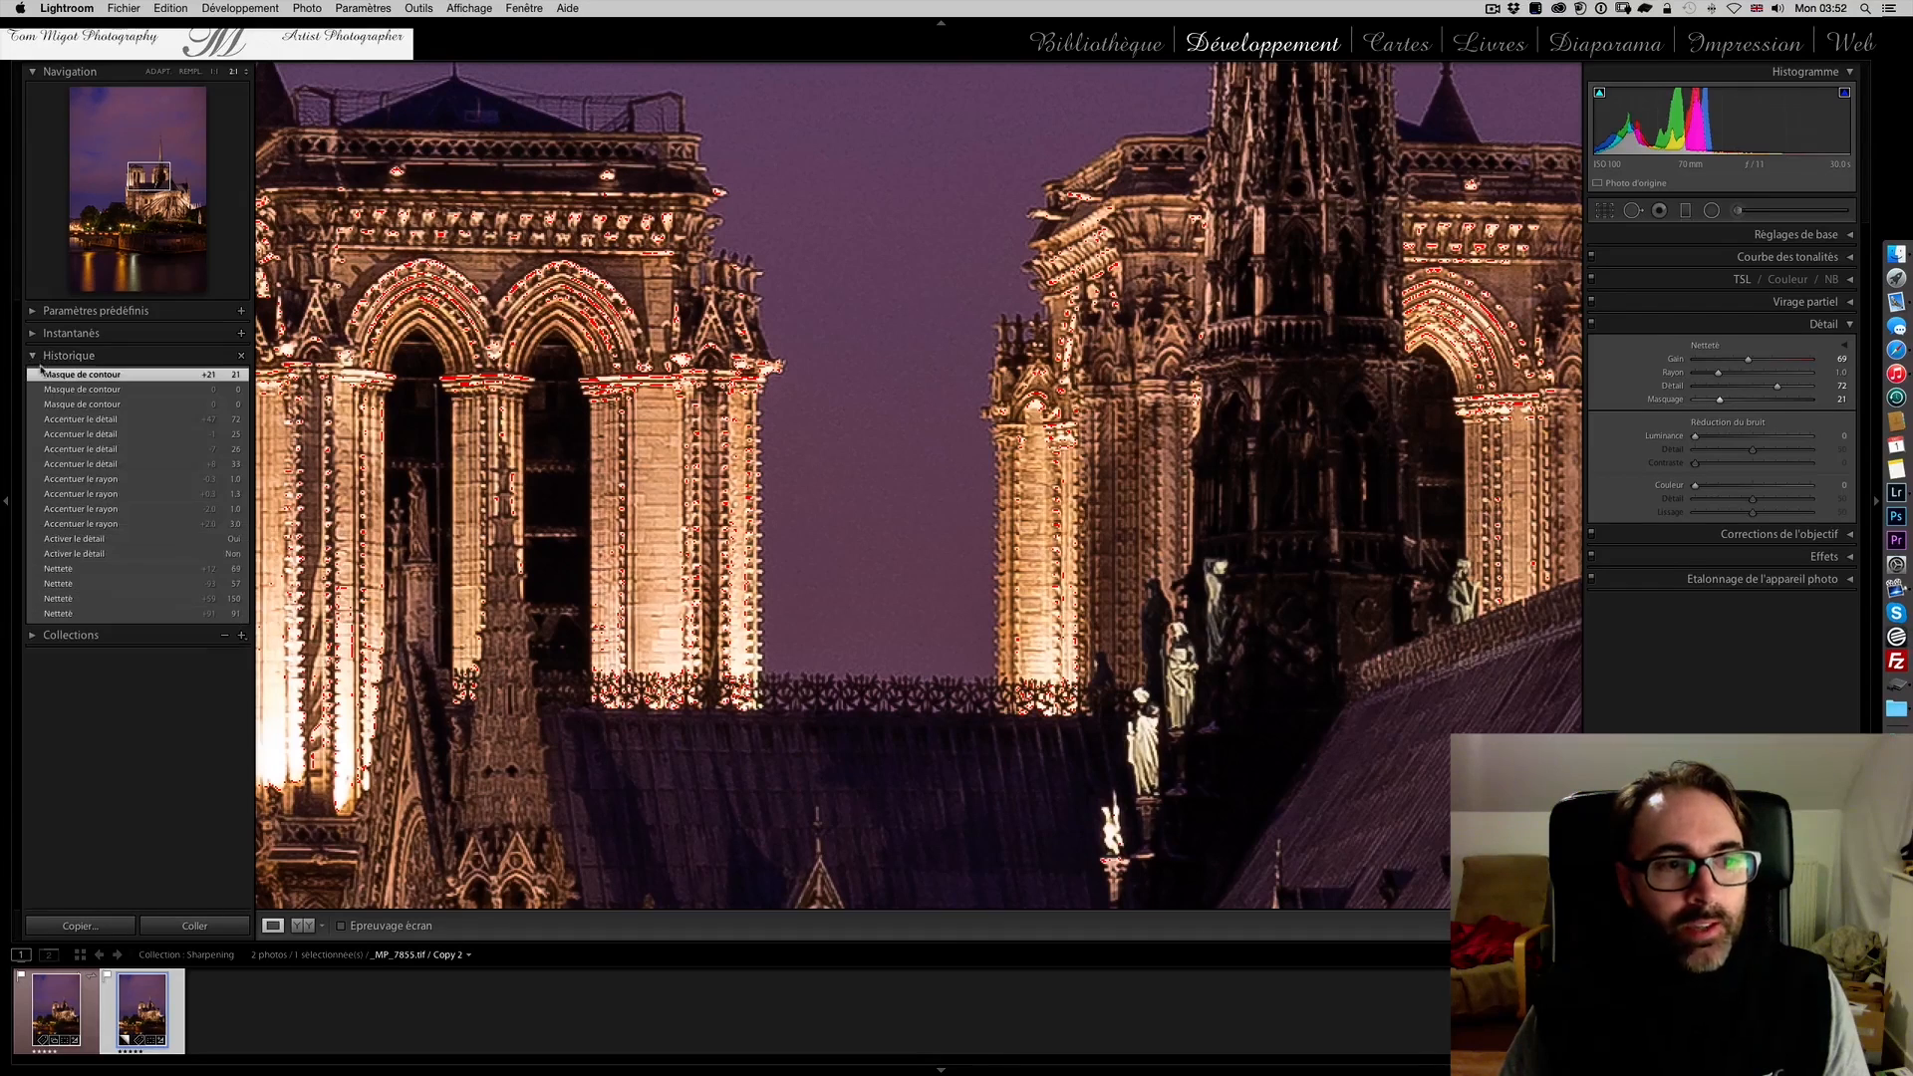
left_click(126, 420)
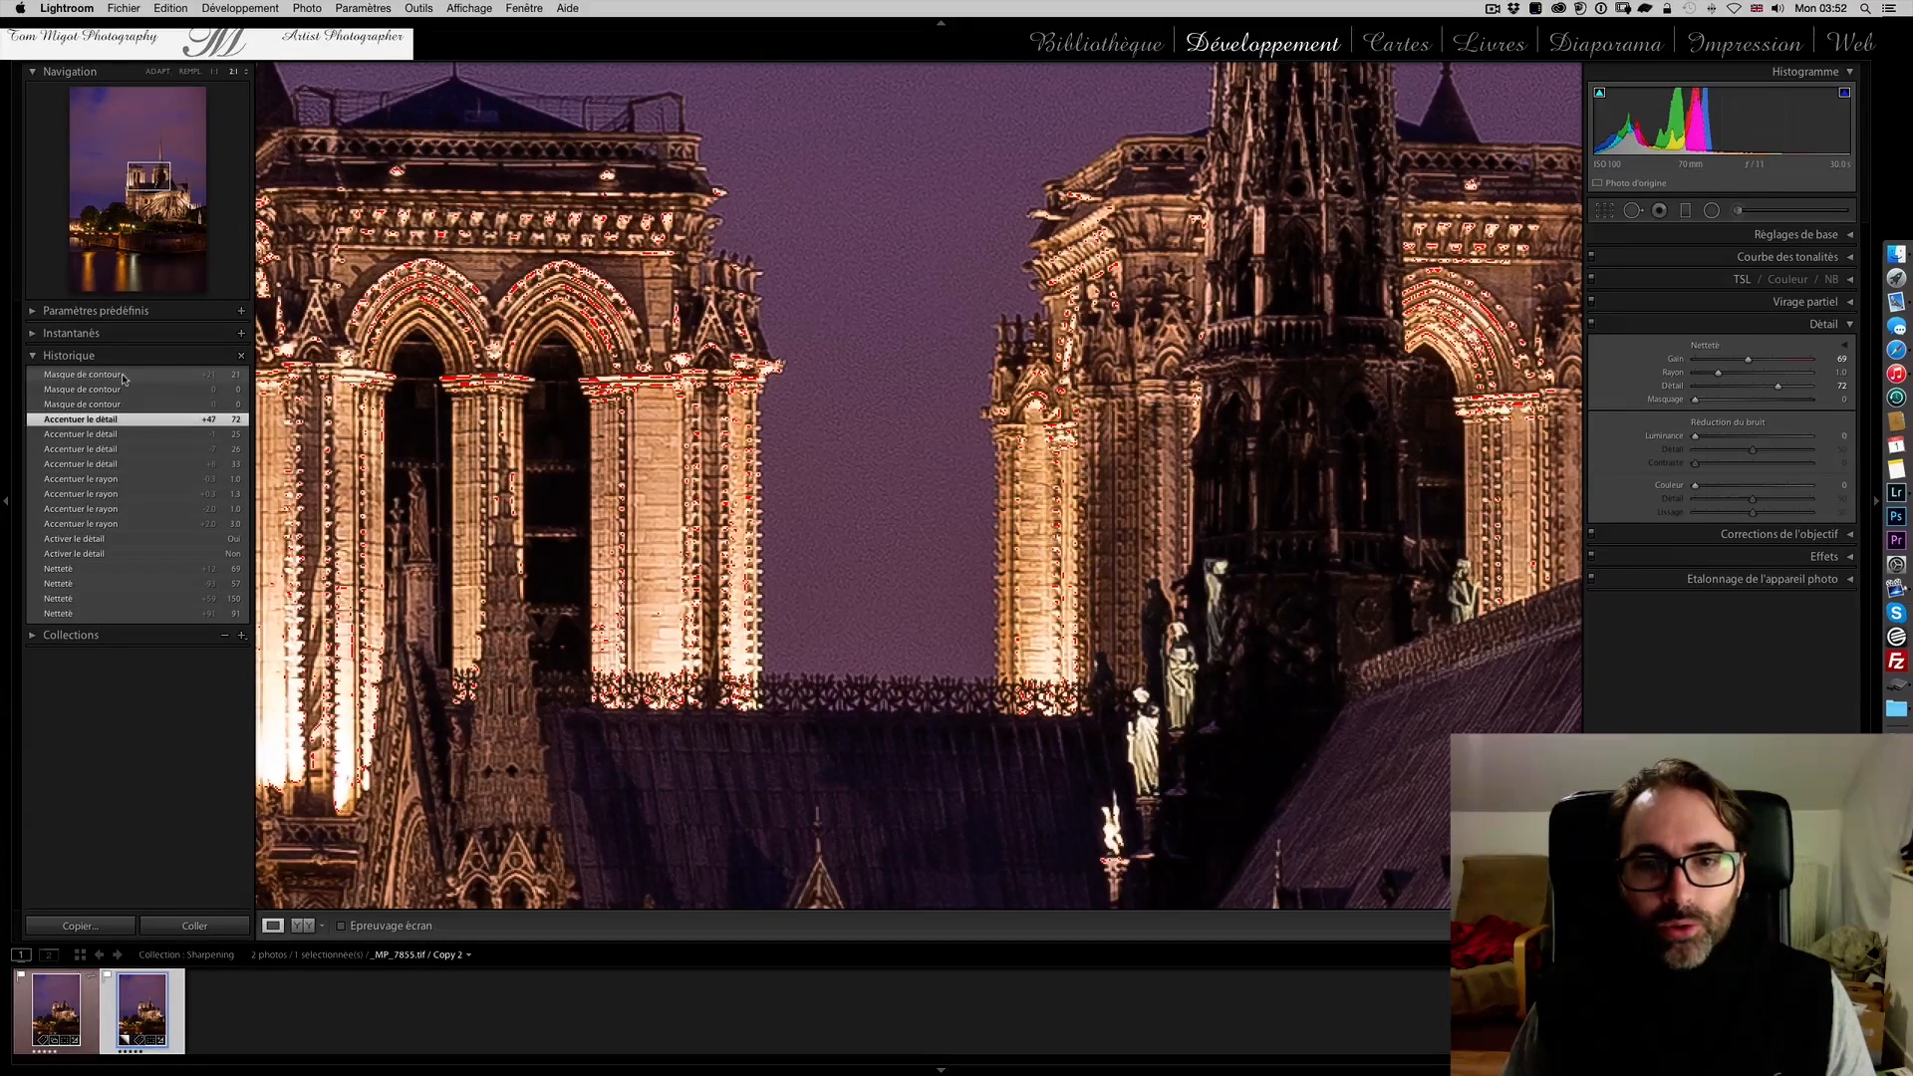
left_click(125, 378)
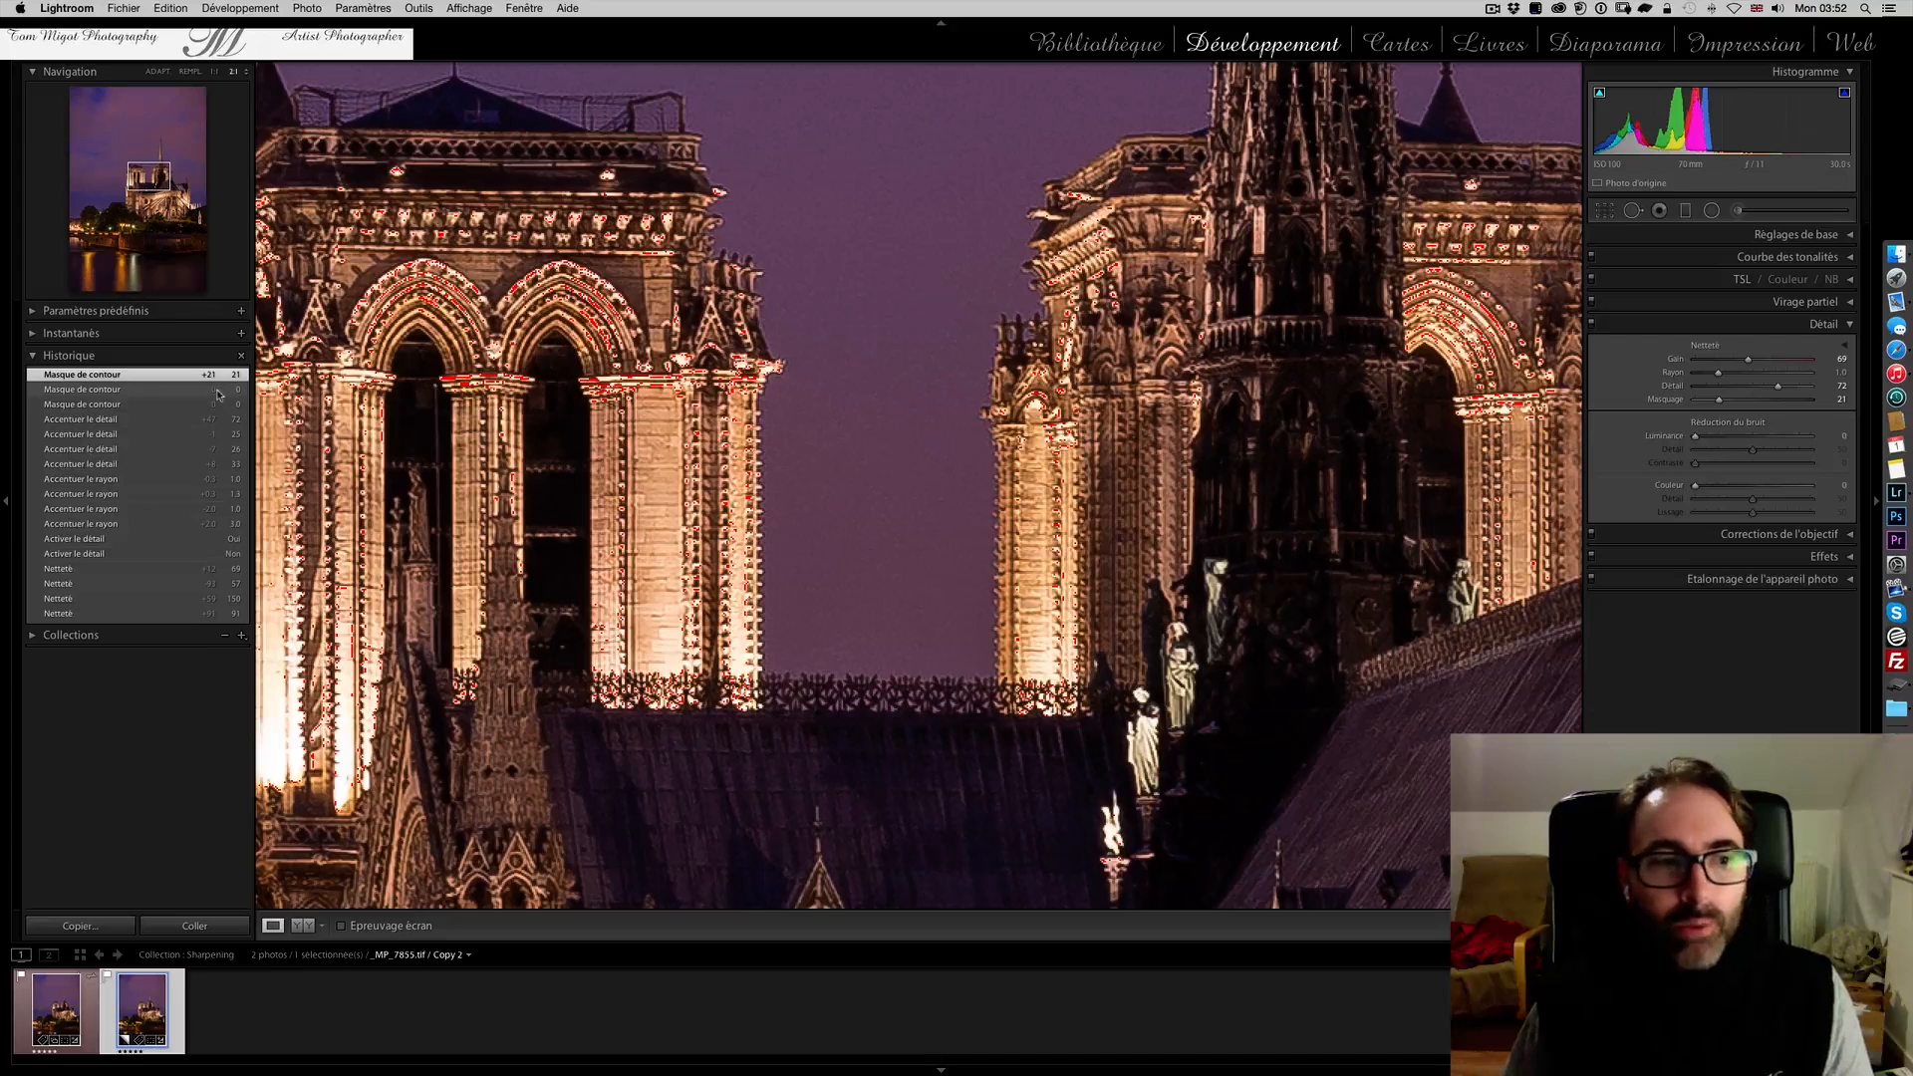
Toggle the Détail adjustments off and on repeatedly to compare the towers with and without sharpening, leaving them on
left_click(1592, 325)
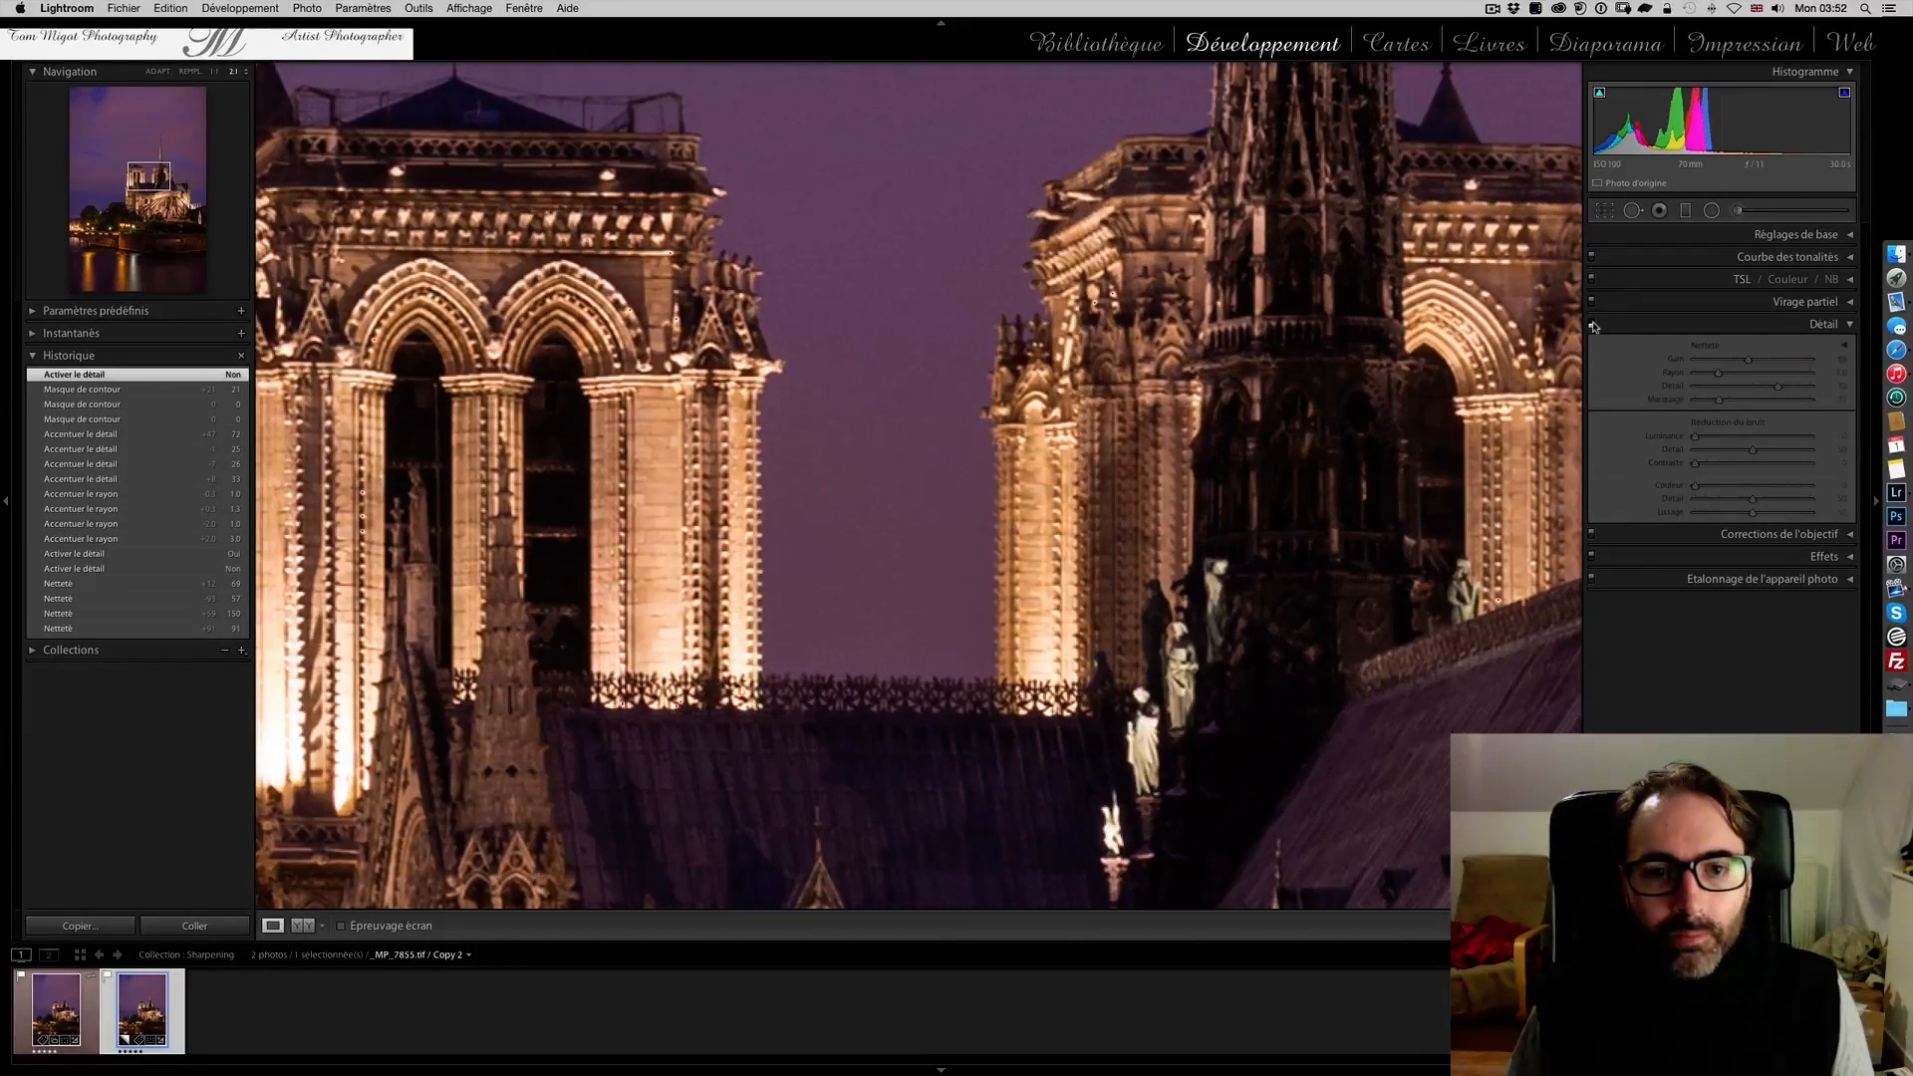
left_click(1592, 325)
left_click(1592, 325)
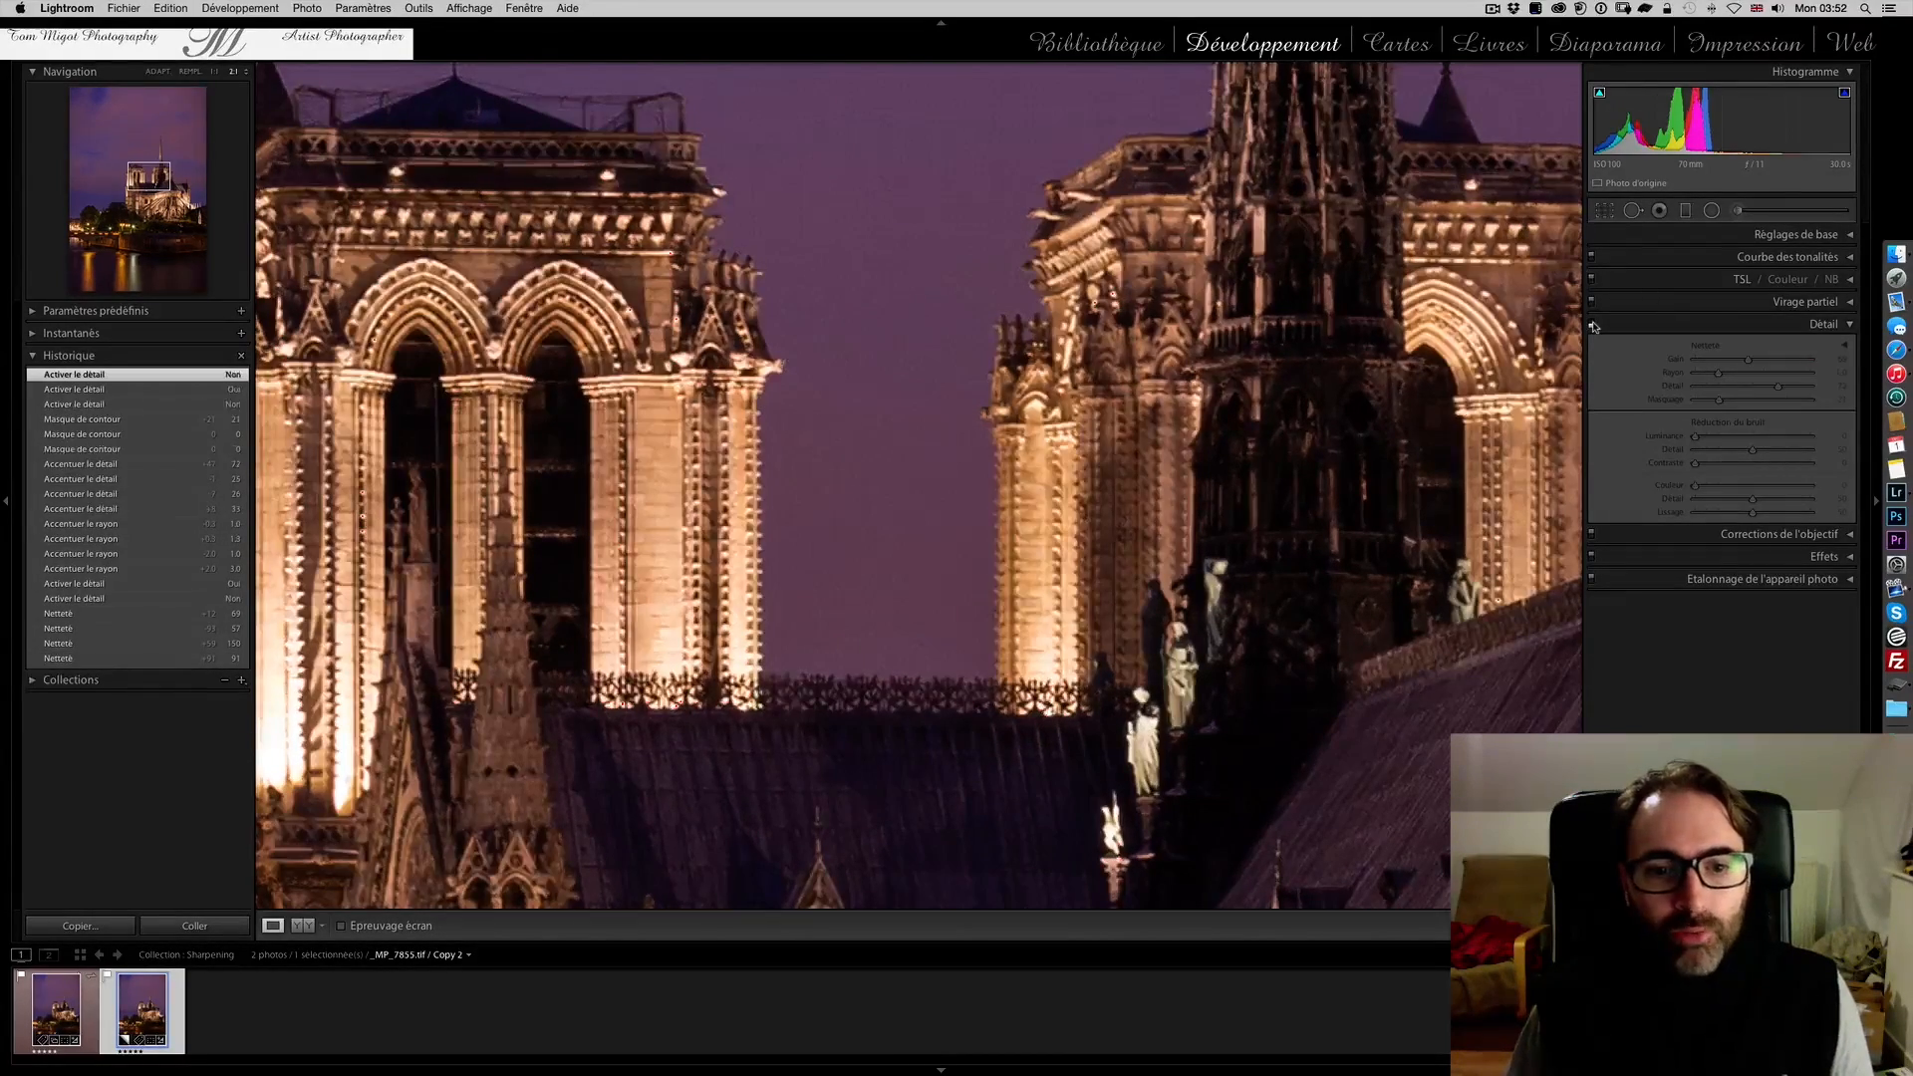
left_click(1592, 326)
left_click(1592, 326)
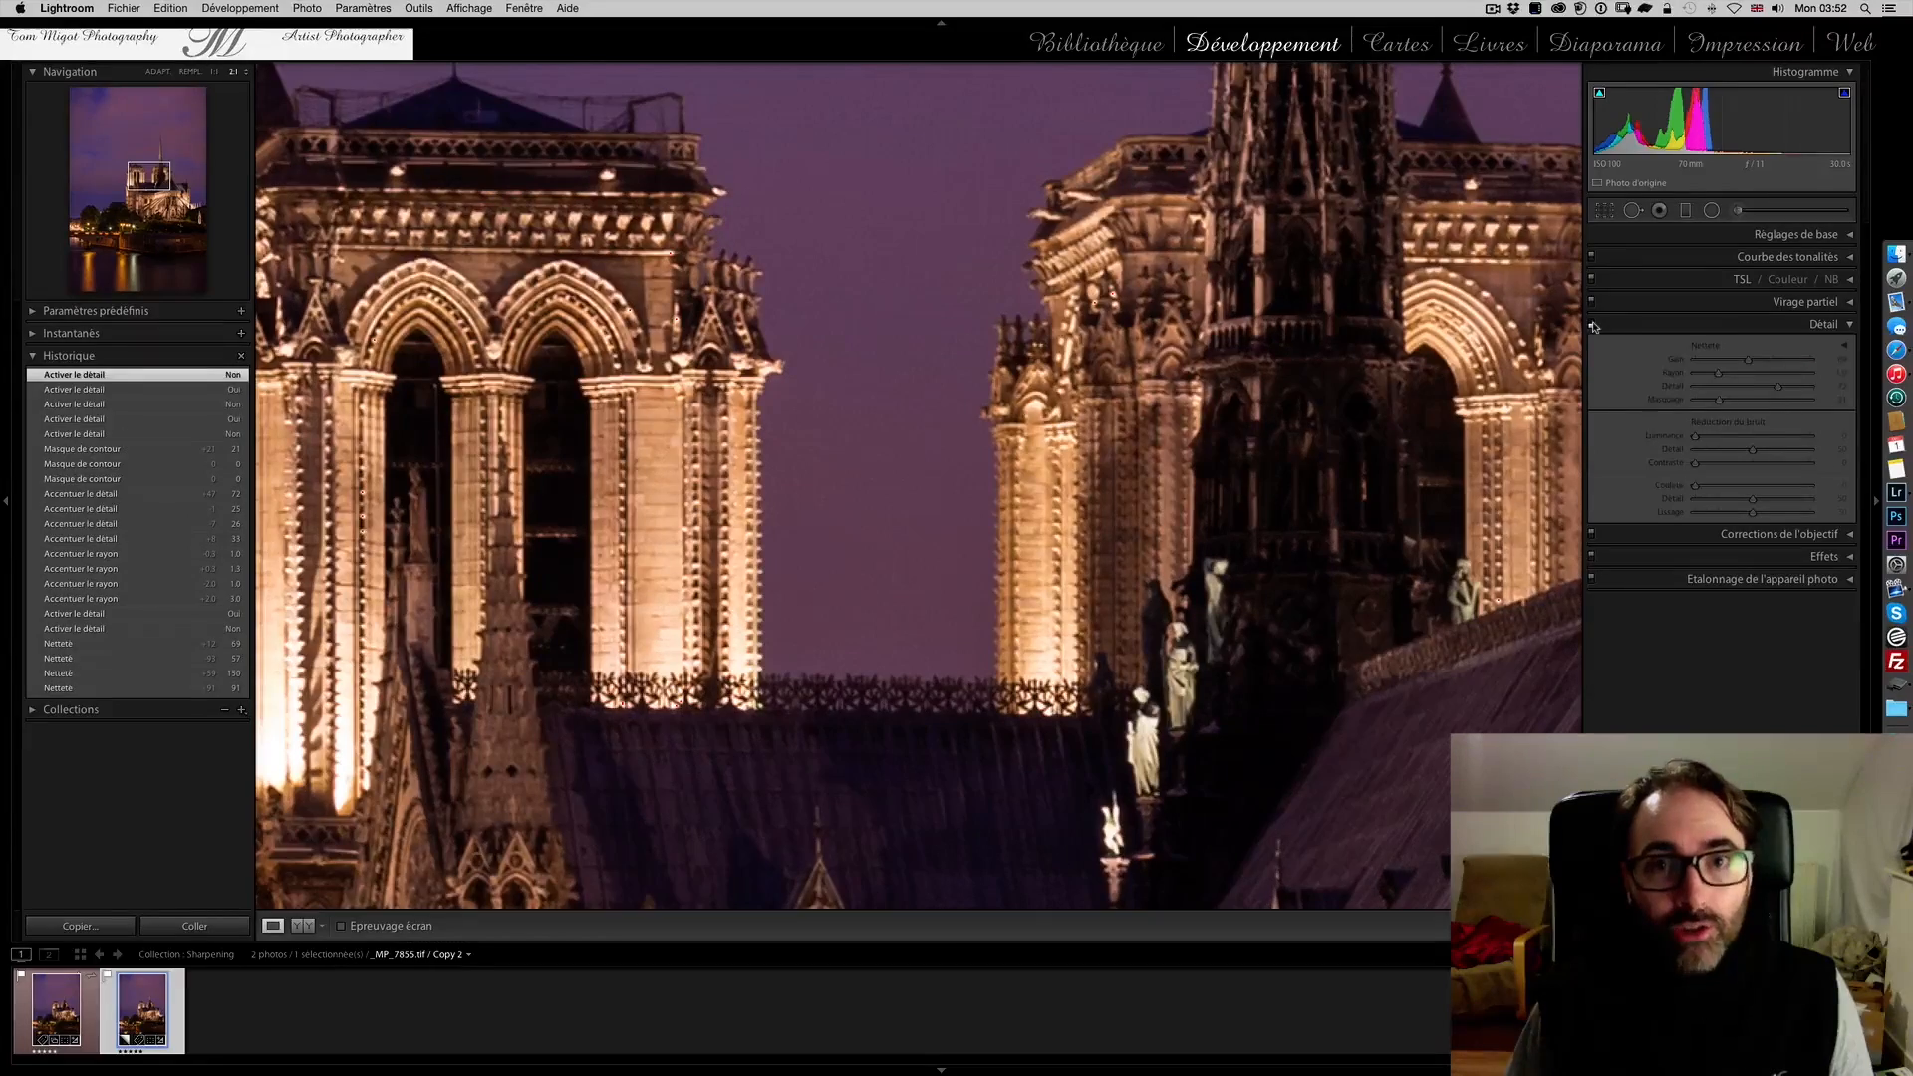
left_click(1592, 326)
left_click(1592, 326)
left_click(1592, 326)
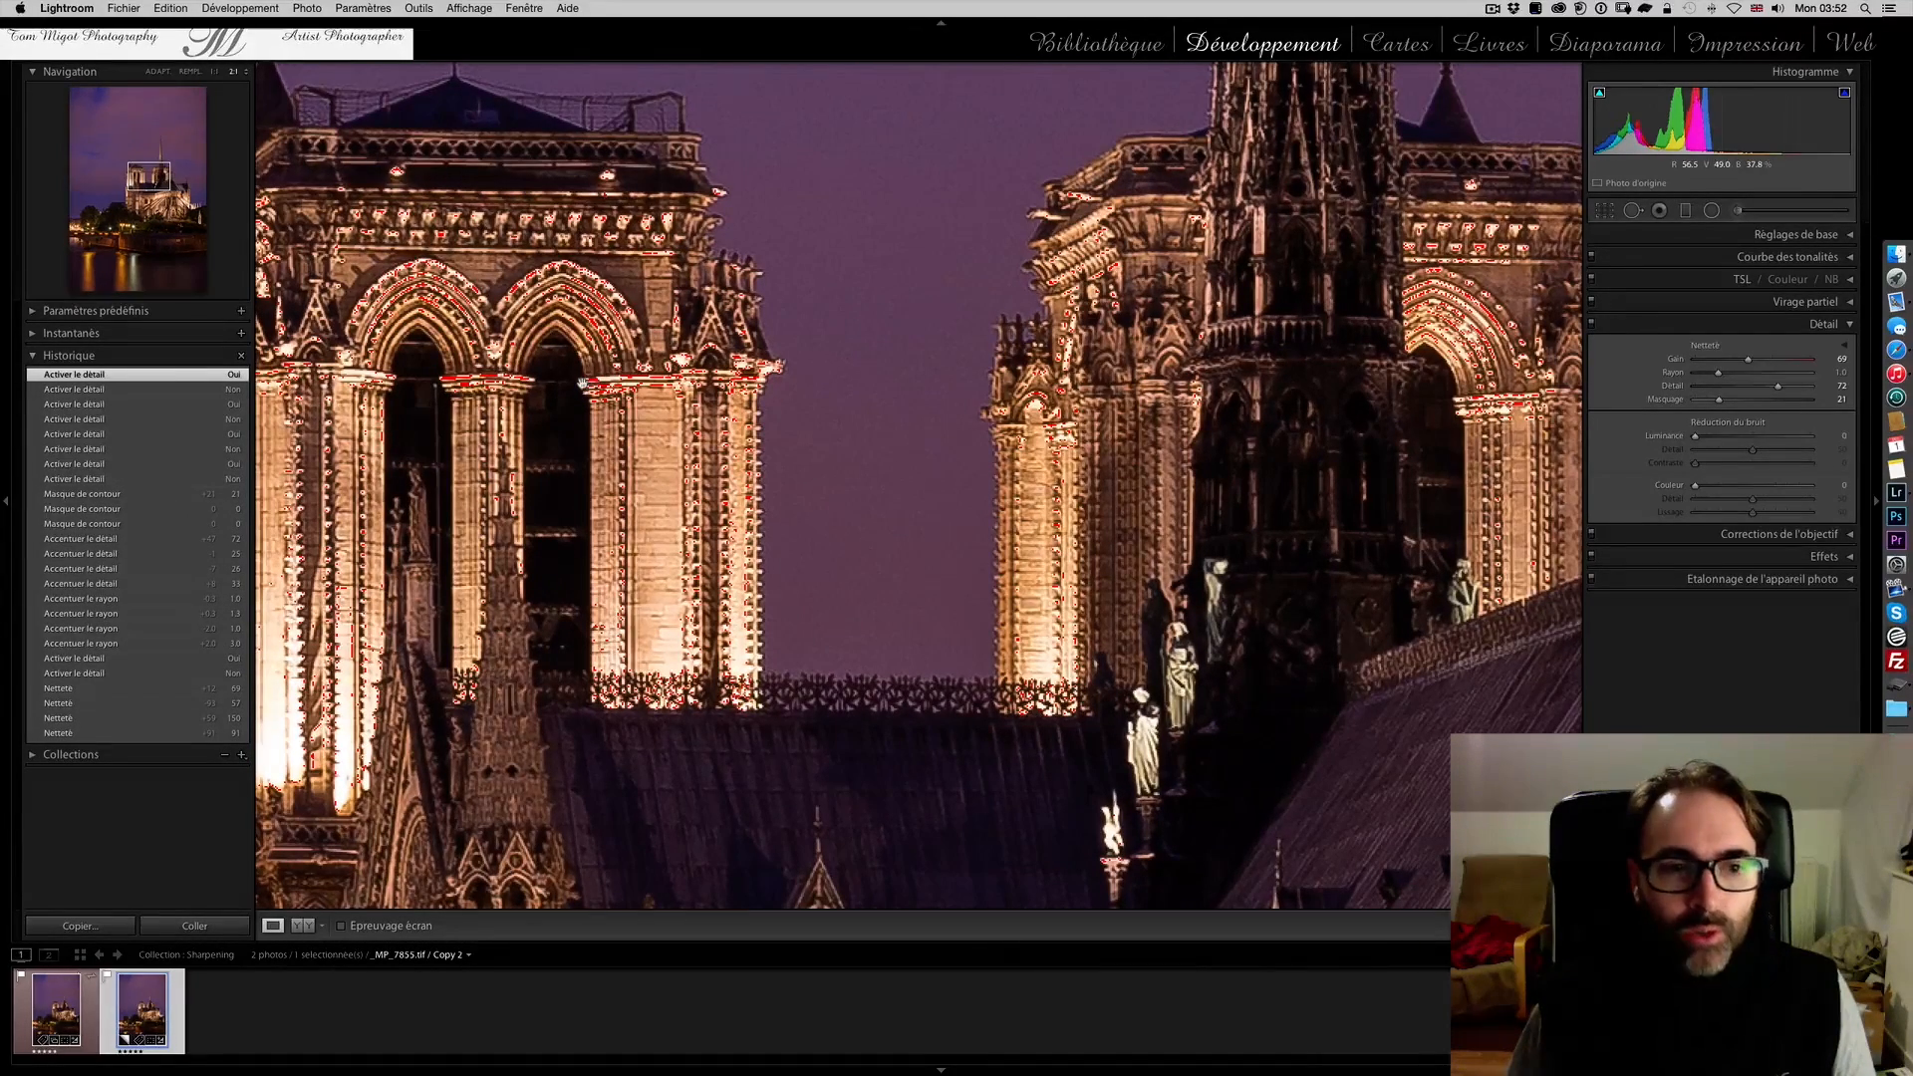
Turn the highlight clipping warning off and back on, and return to the full photo view
left_click(1846, 94)
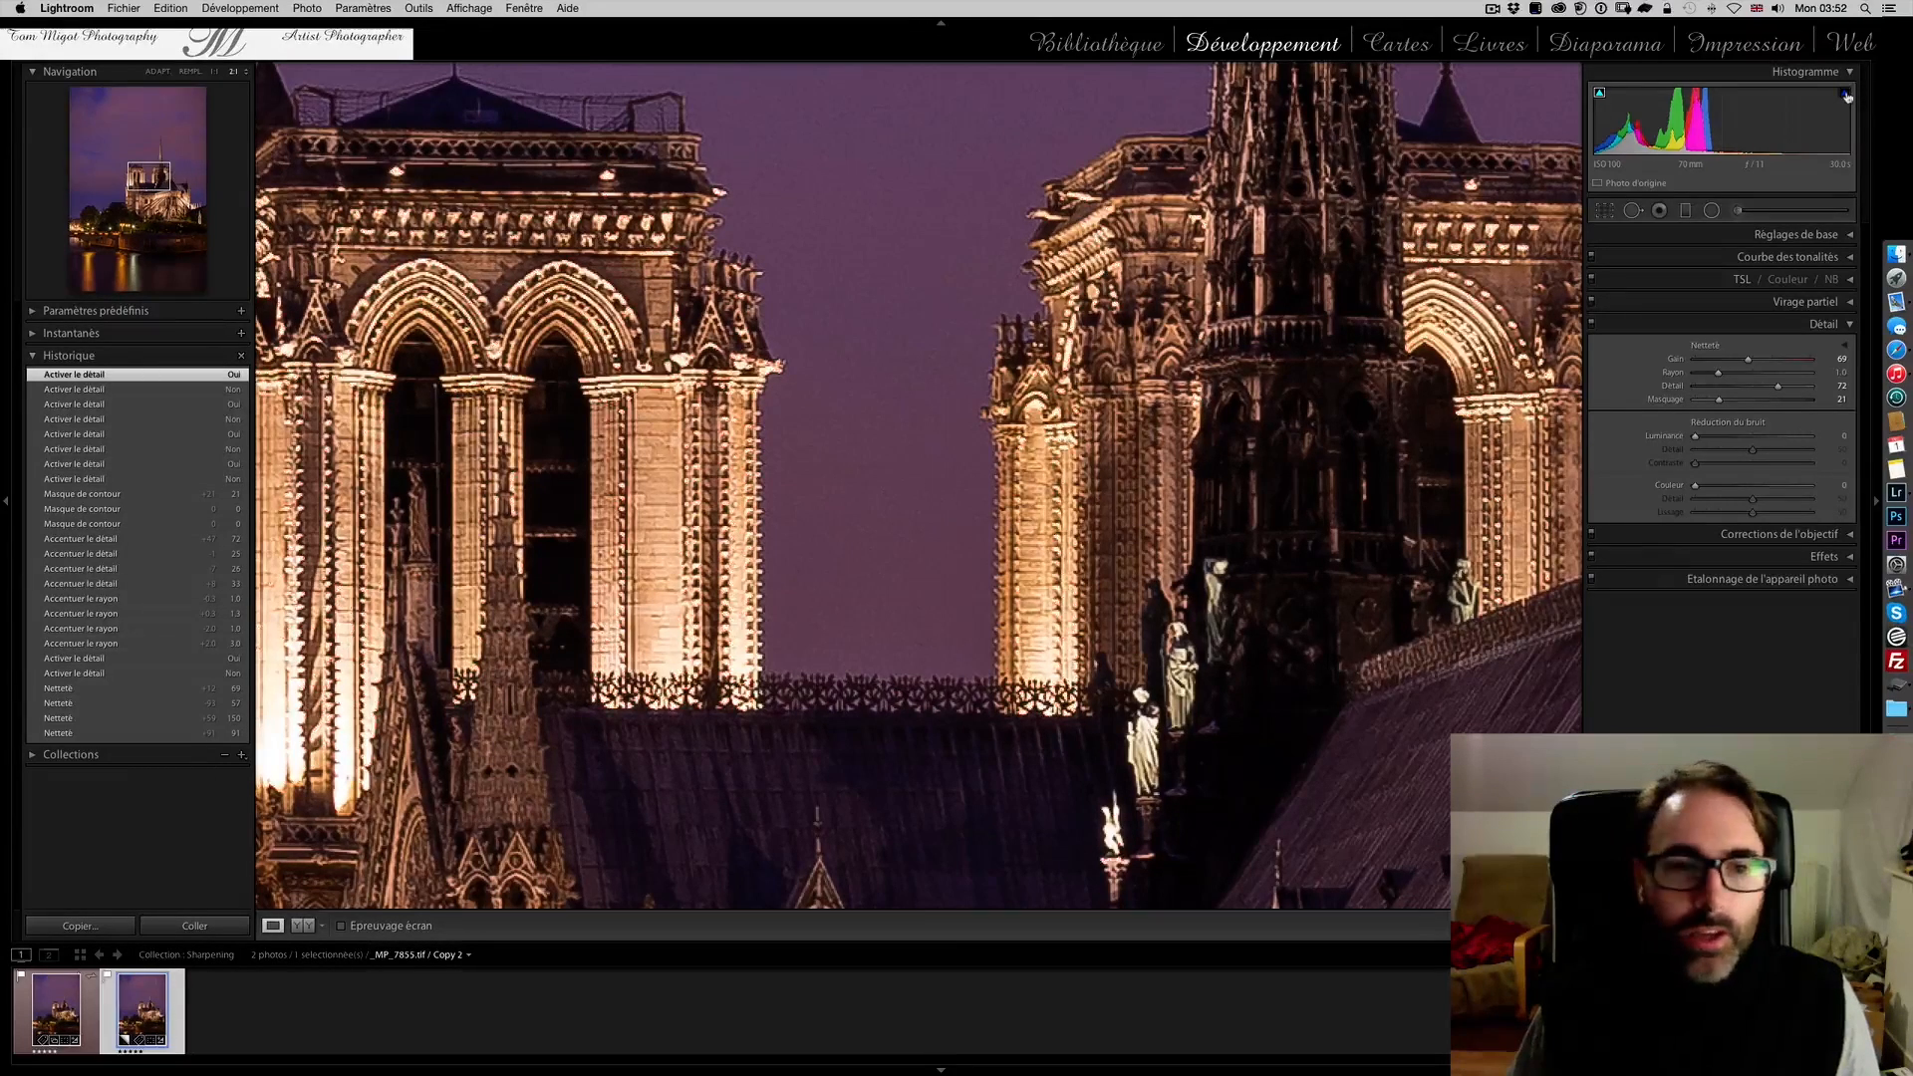
left_click(1846, 94)
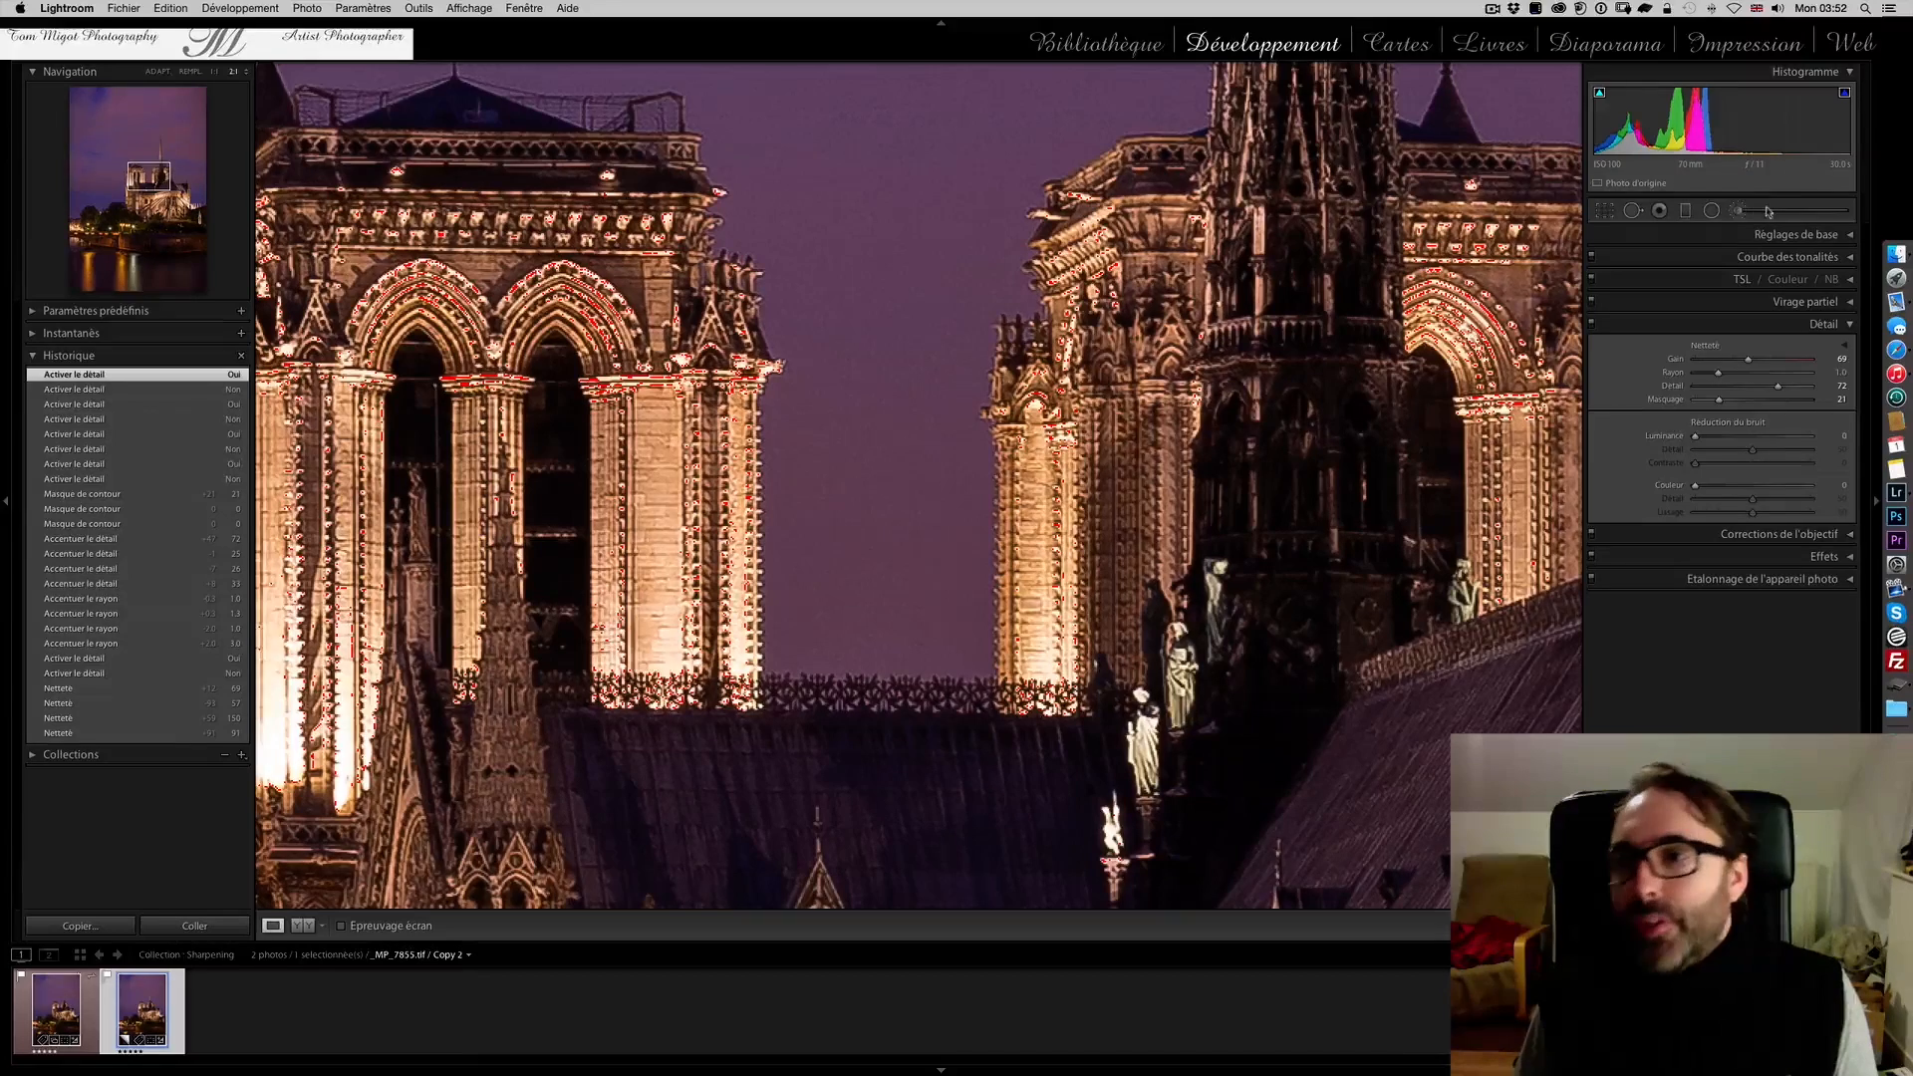
left_click(1145, 391)
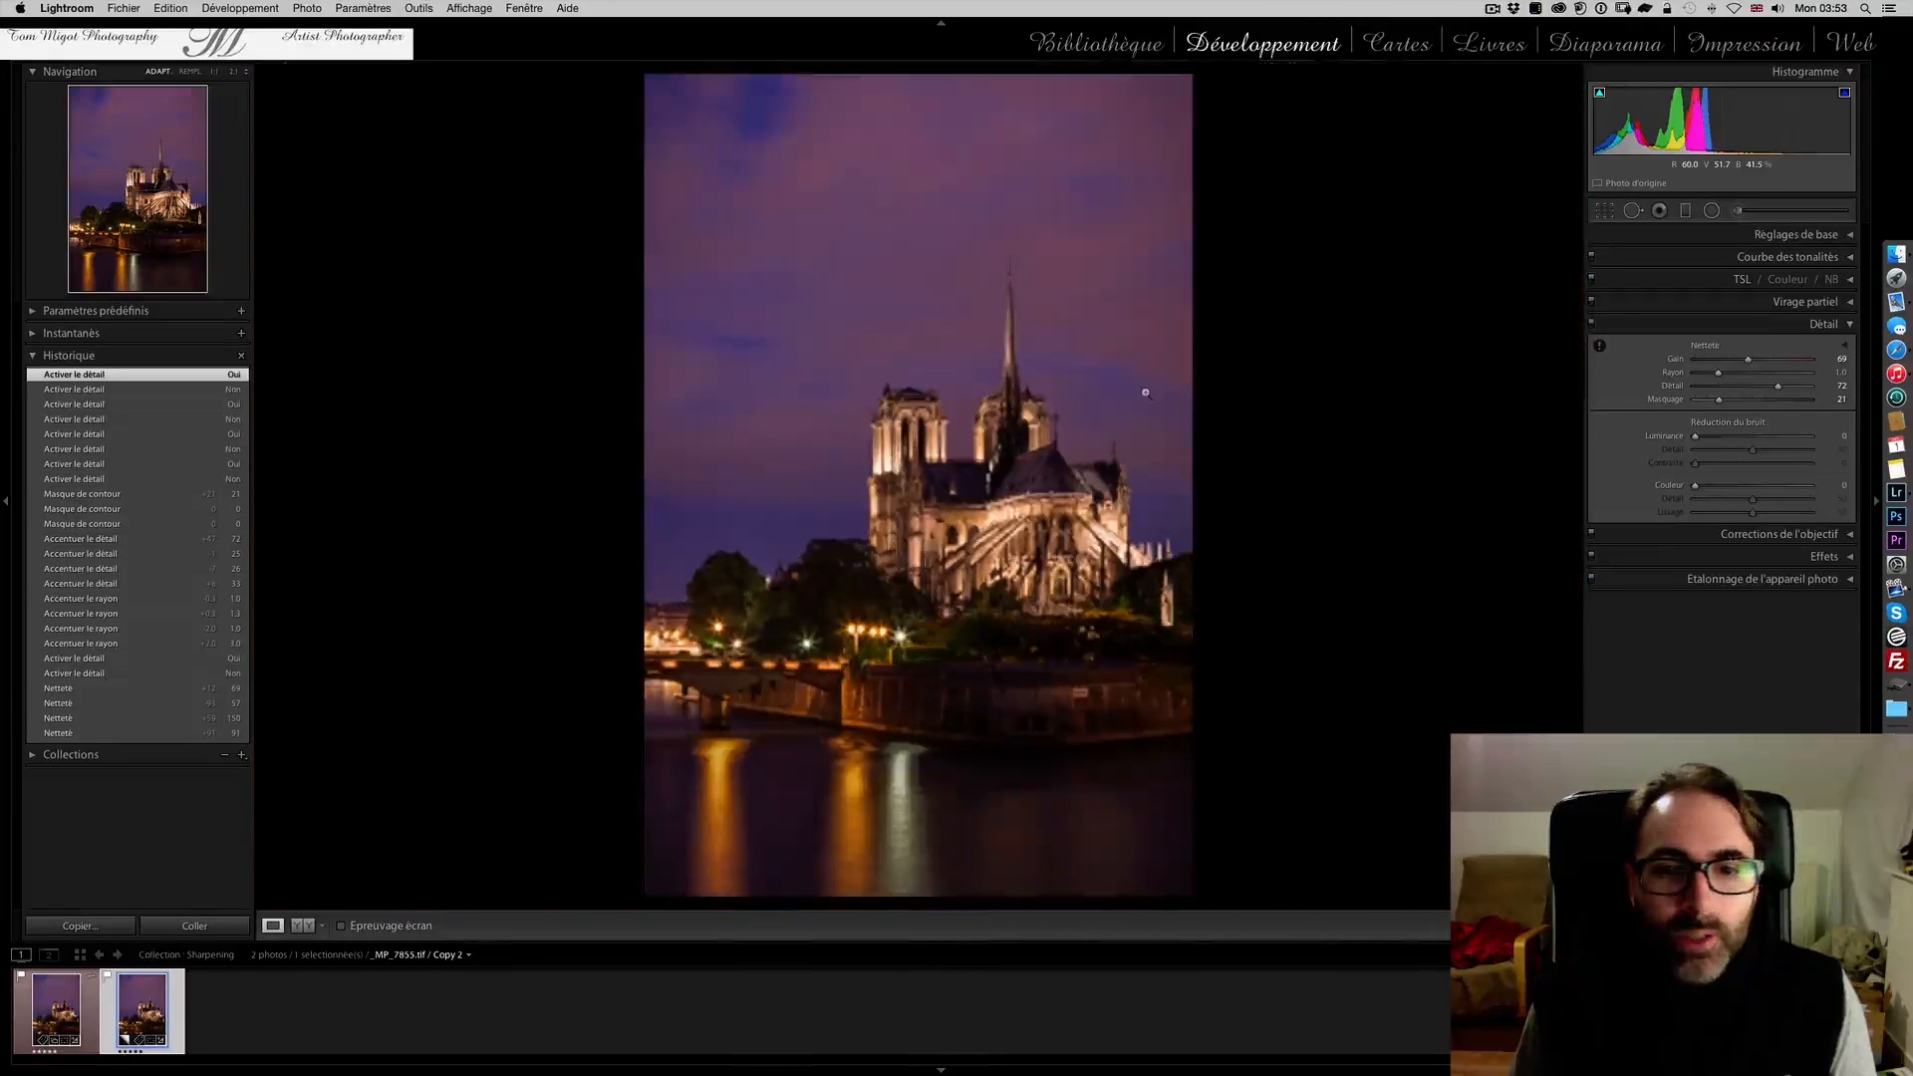